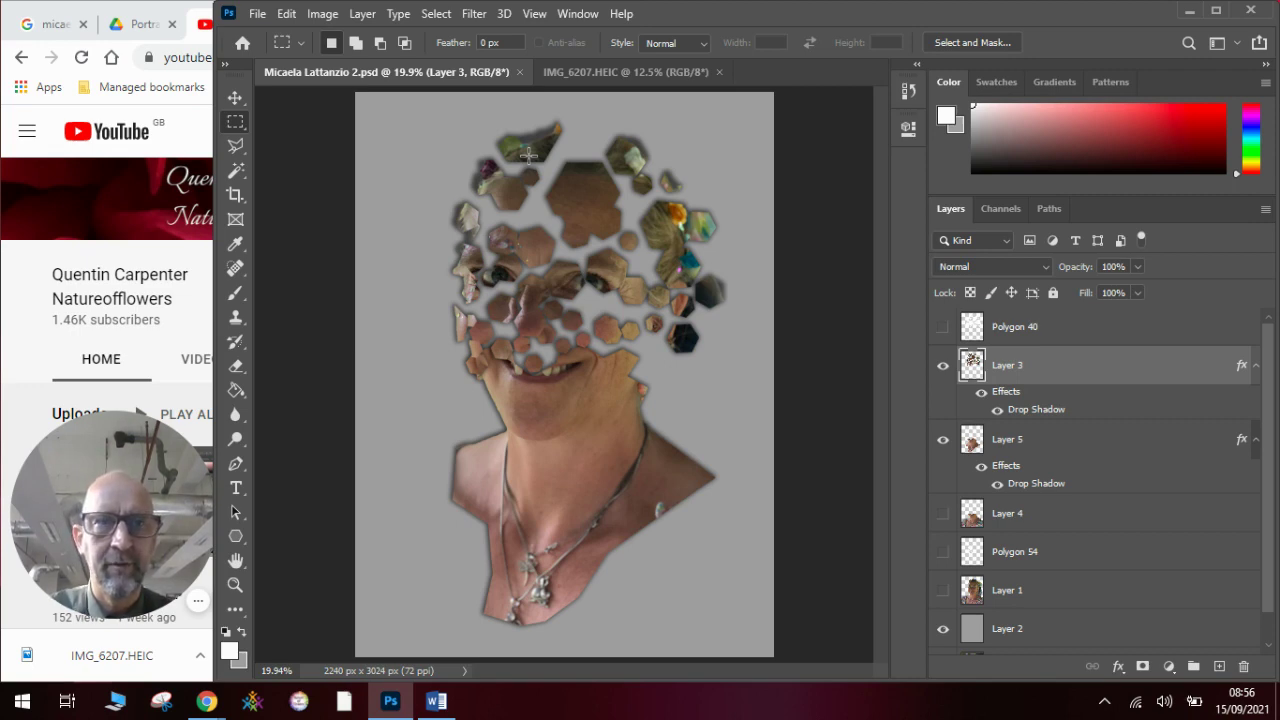
- Bring up the Word page showing four fragmented-face reference artworks over Photoshop
click(452, 703)
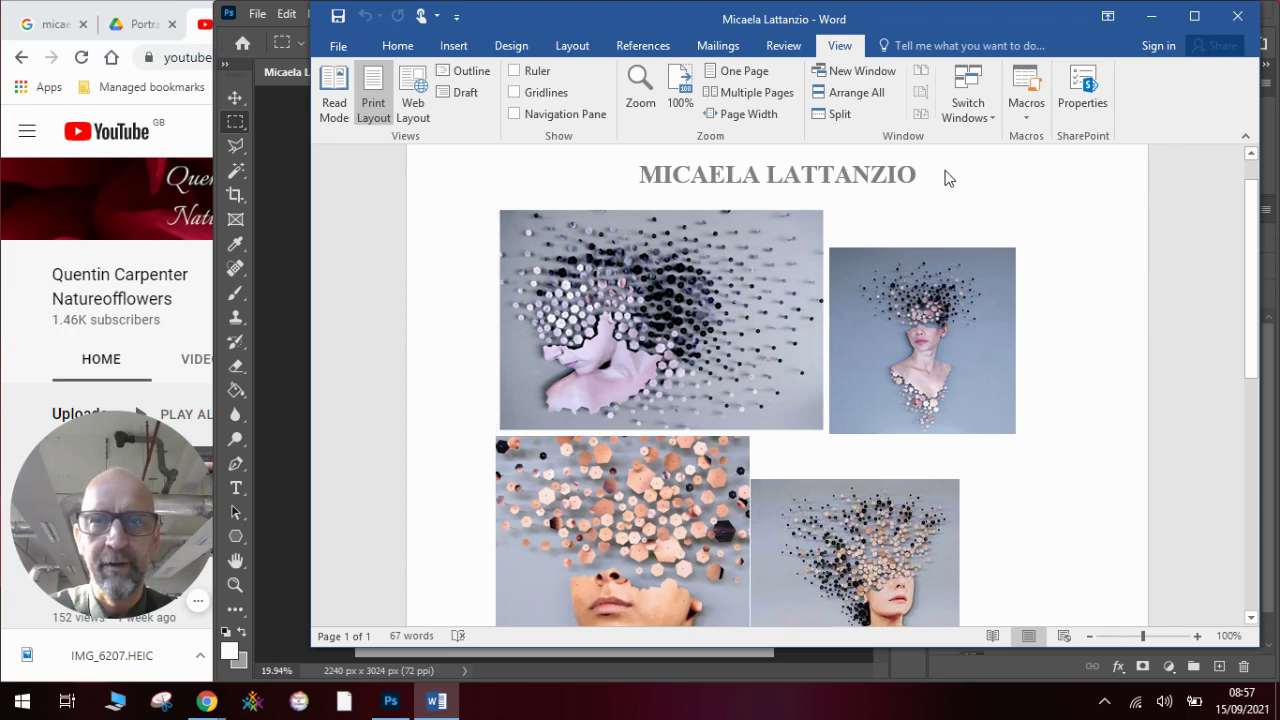
- Minimize the Word reference page to reveal the Photoshop hexagon face collage
click(1151, 16)
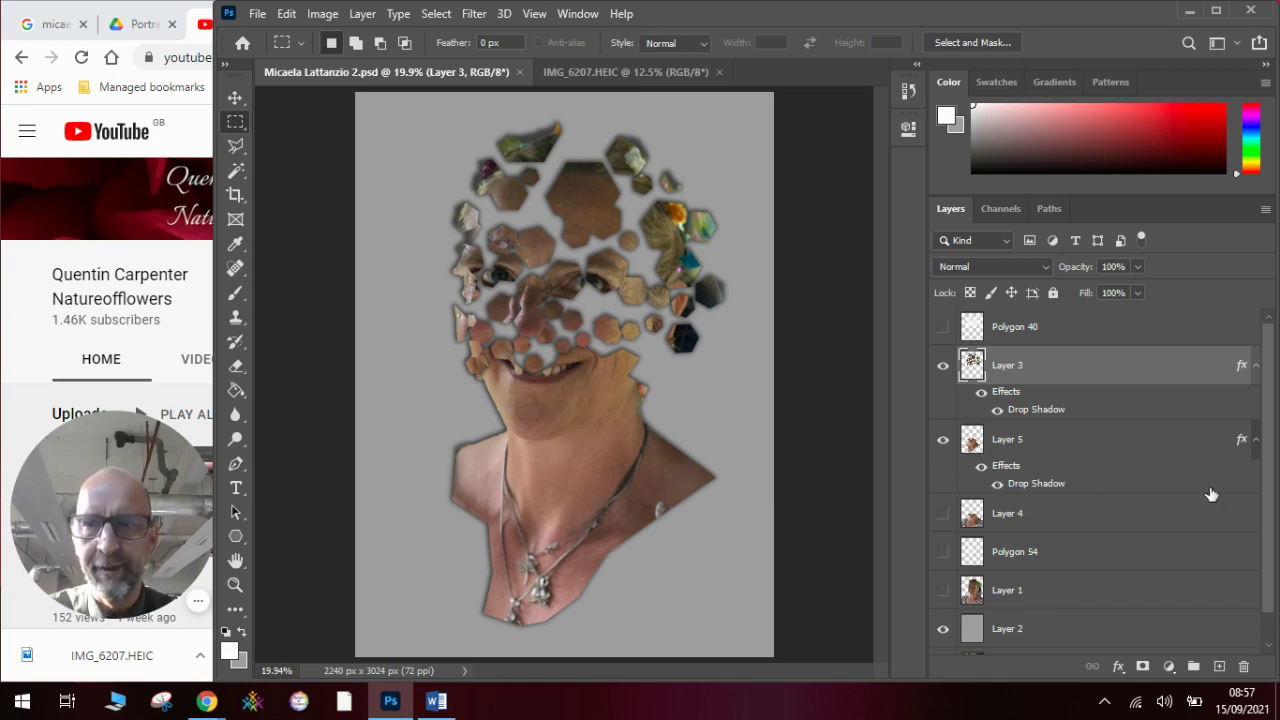
- Crop IMG_6207.HEIC from 4032 × 3024 px to a 2240 × 2896 px portrait around the woman
mouse_move(1272, 520)
mouse_down()
mouse_move(1270, 562)
mouse_move(1277, 502)
mouse_up()
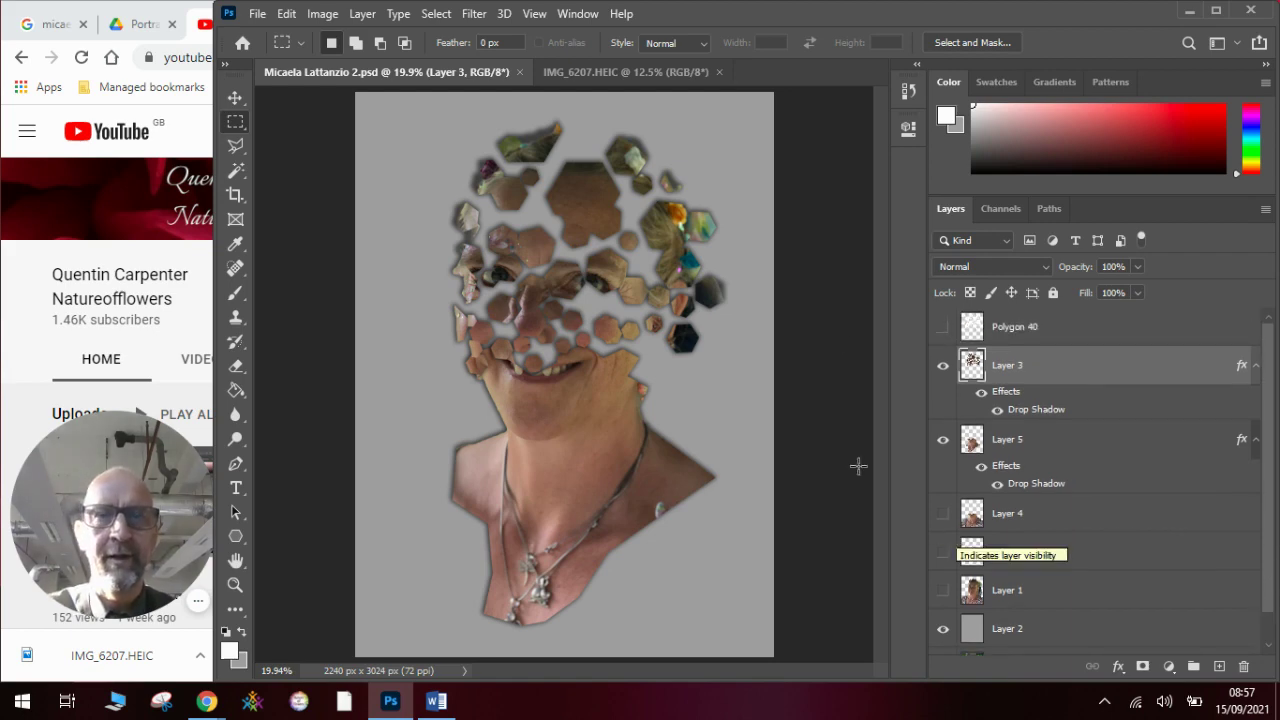
click(612, 74)
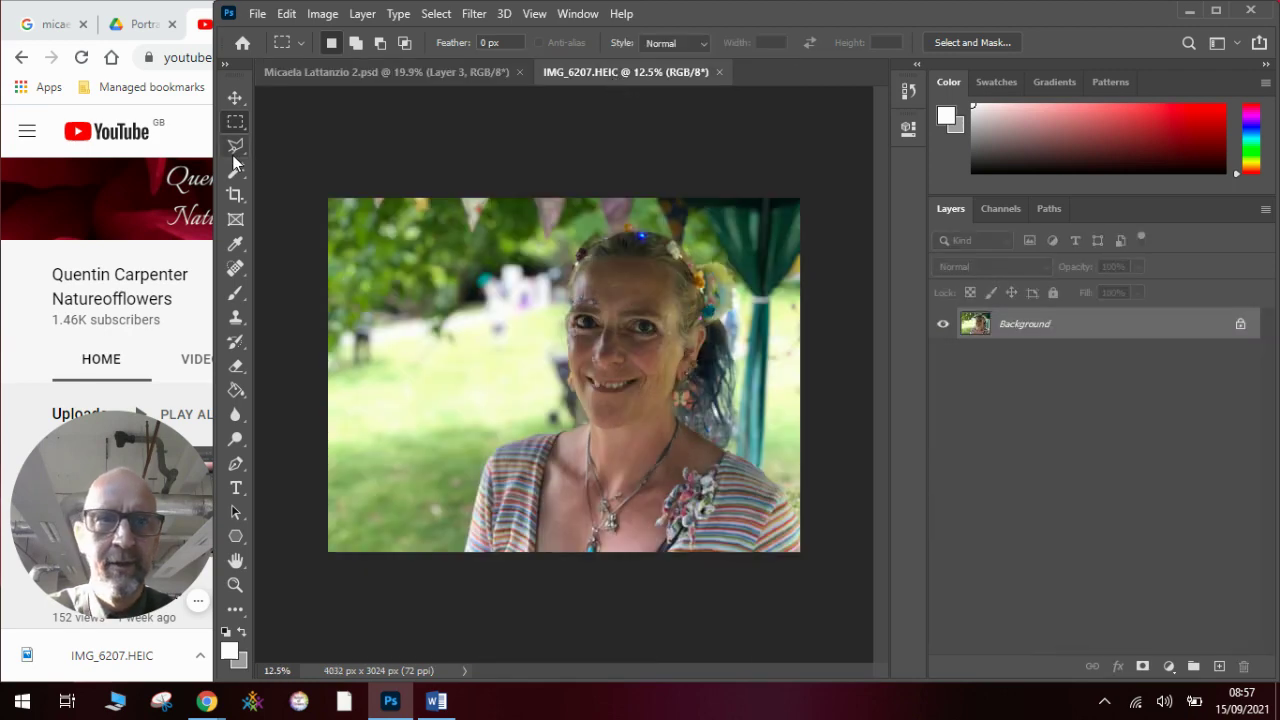
click(235, 195)
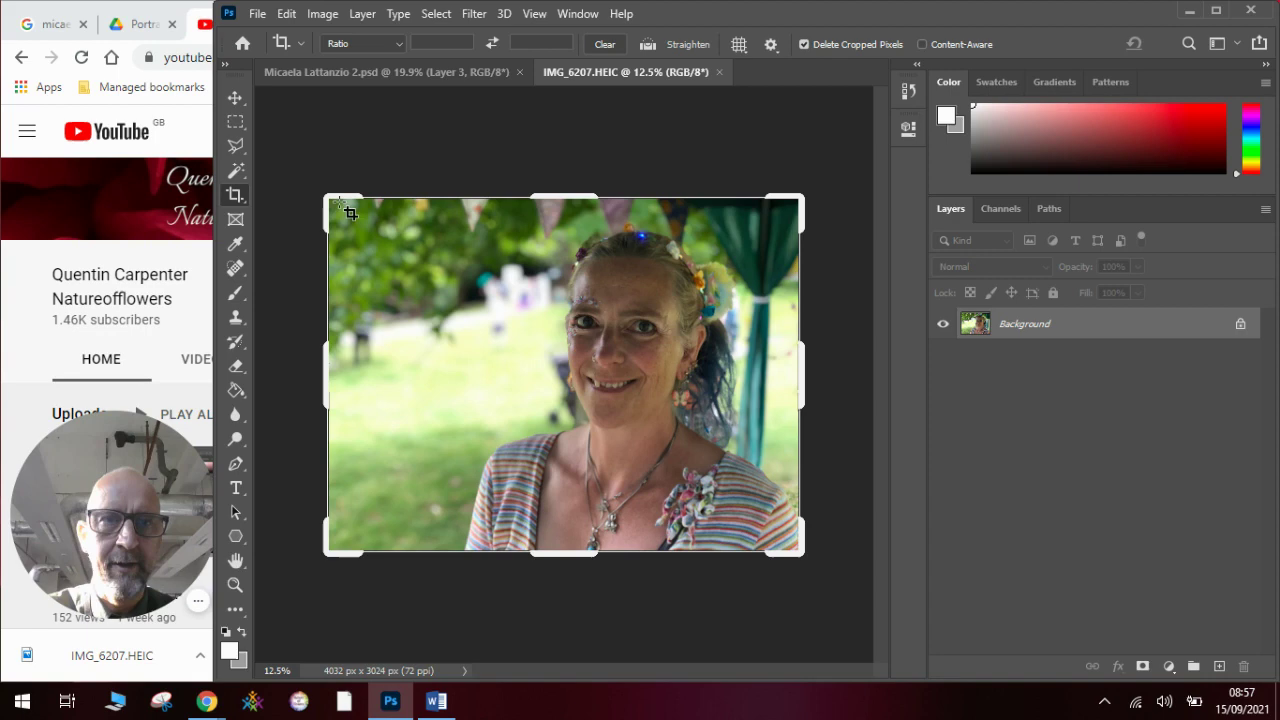
drag(330, 200, 395, 205)
drag(694, 205, 692, 204)
key(Return)
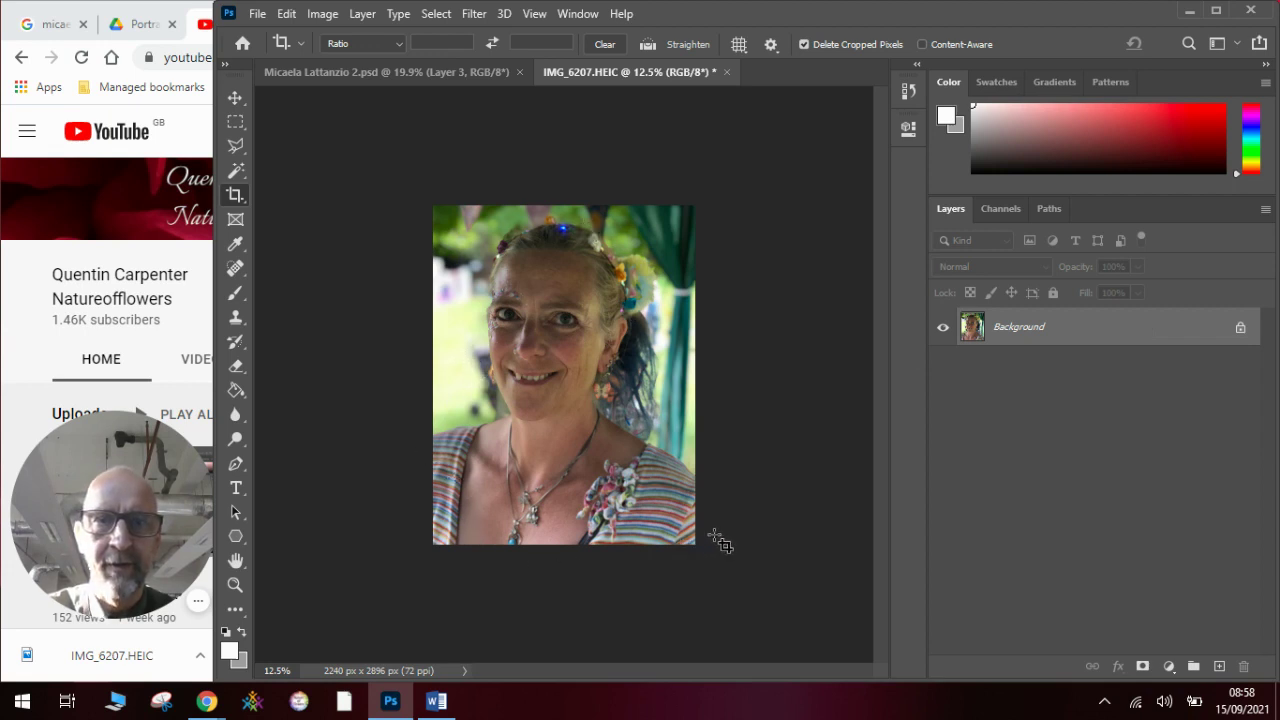
- Select the woman automatically with Select > Subject
click(436, 13)
click(511, 236)
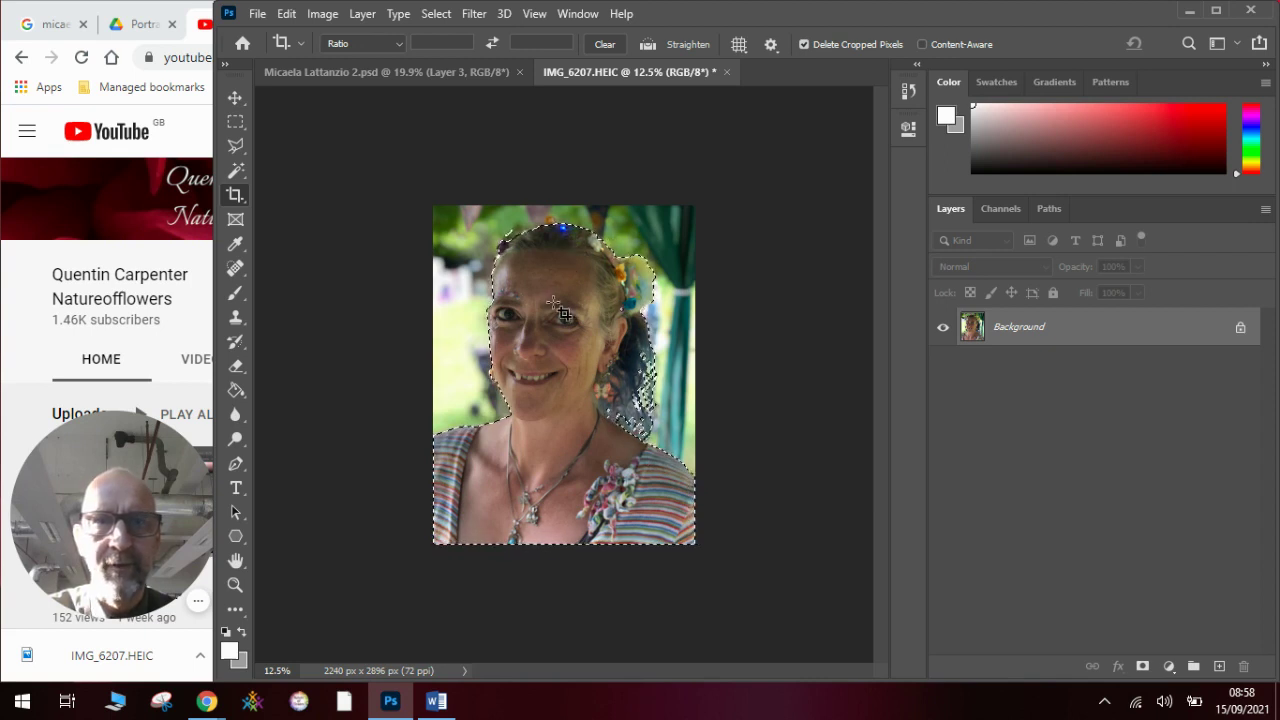
click(235, 98)
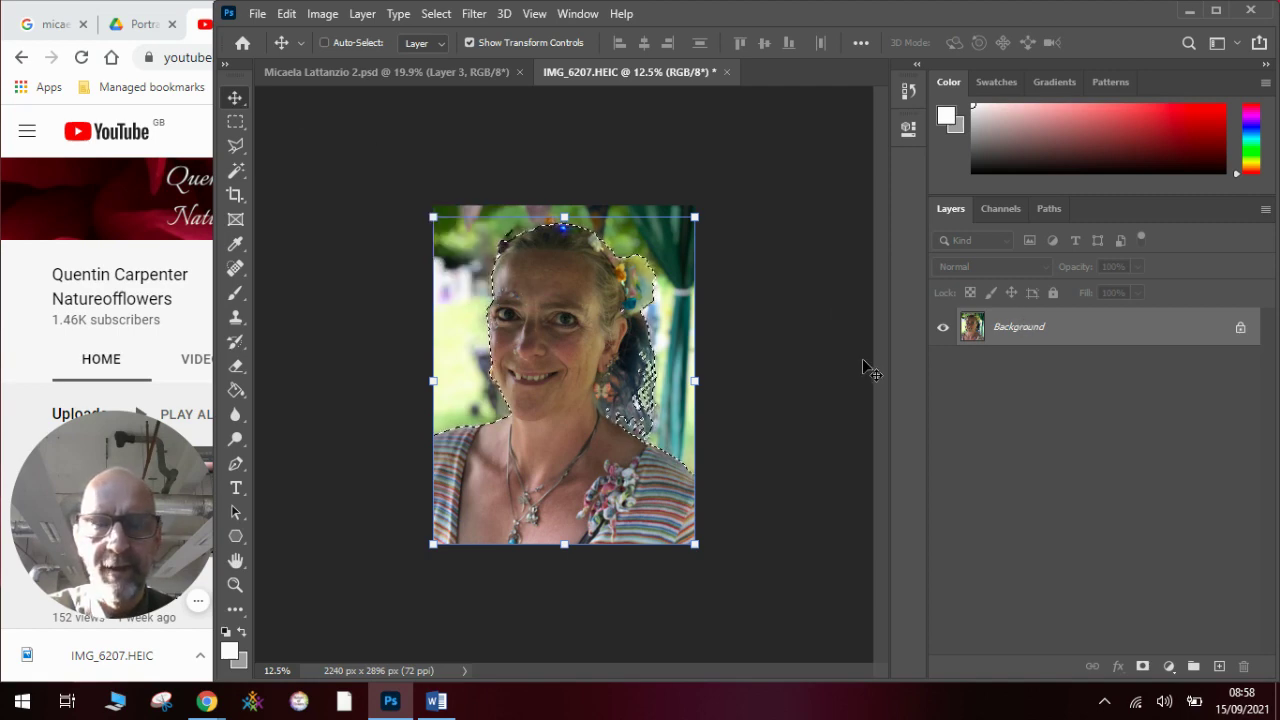
- Copy and paste the woman onto a new Layer 1, hiding the Background layer
click(286, 14)
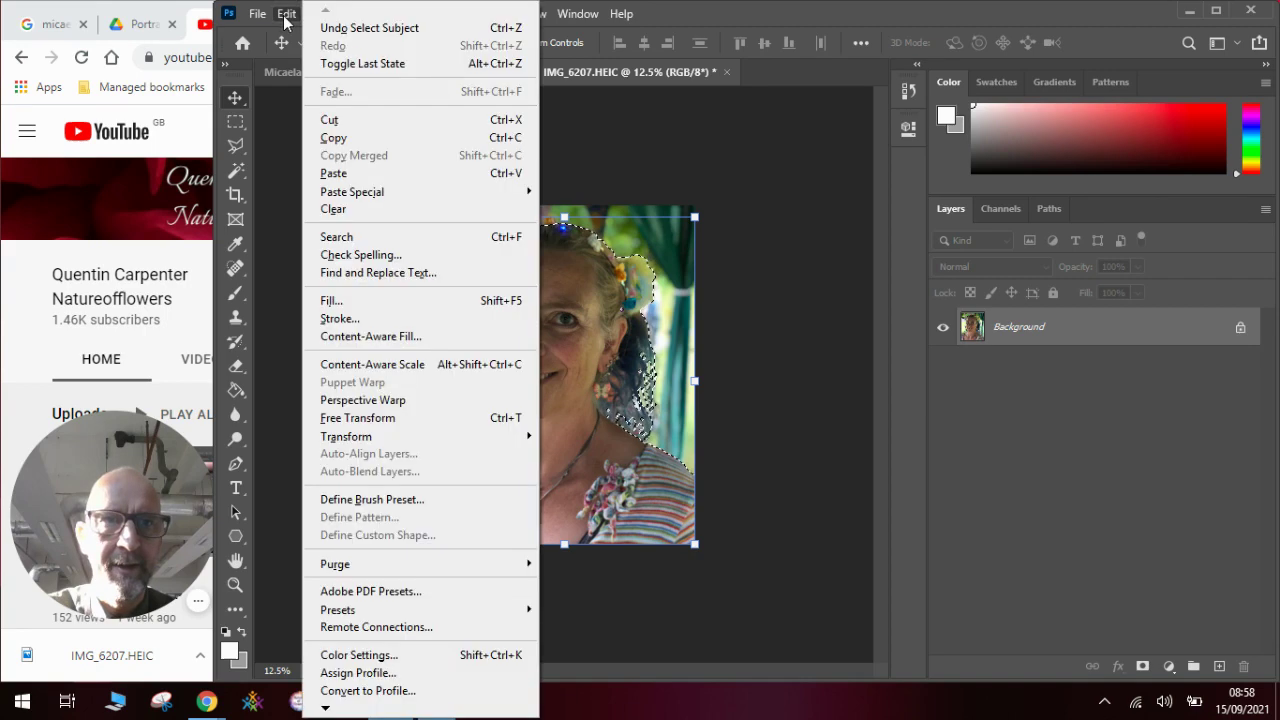
click(356, 140)
click(287, 18)
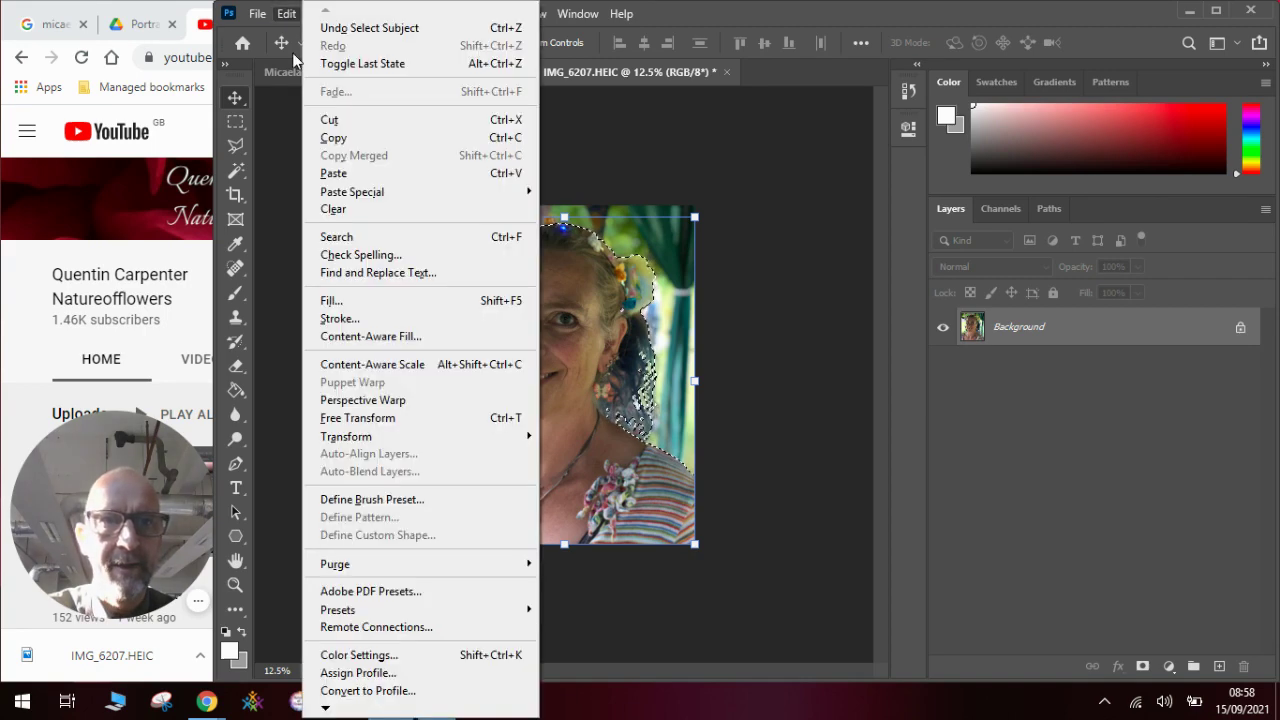
click(333, 173)
click(943, 365)
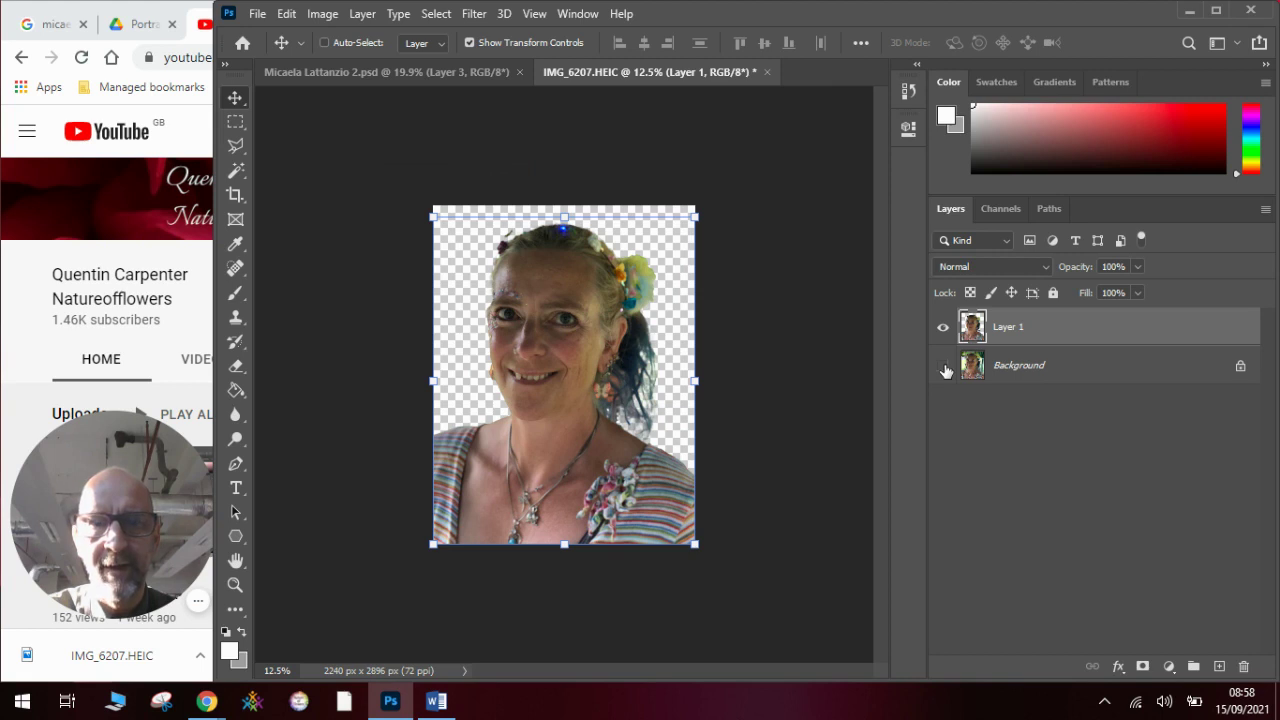
- Add a new Layer 2 beneath Layer 1, keeping the Background hidden
click(943, 366)
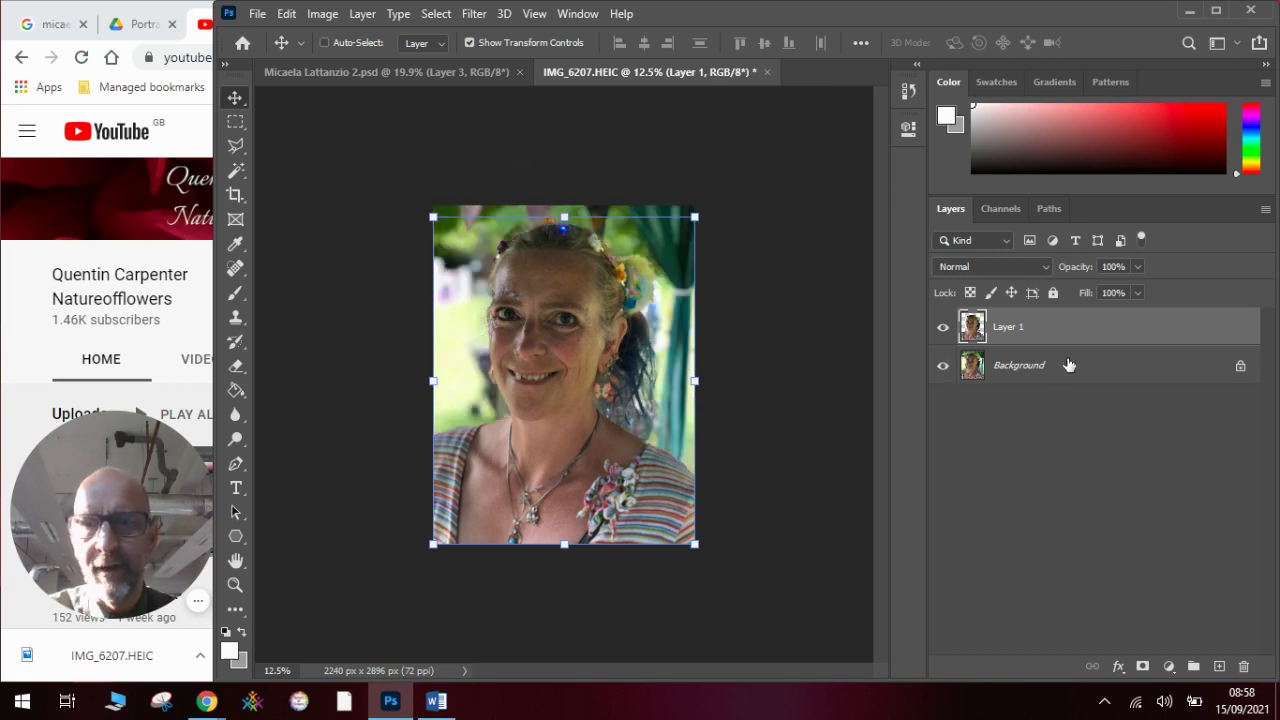
click(943, 365)
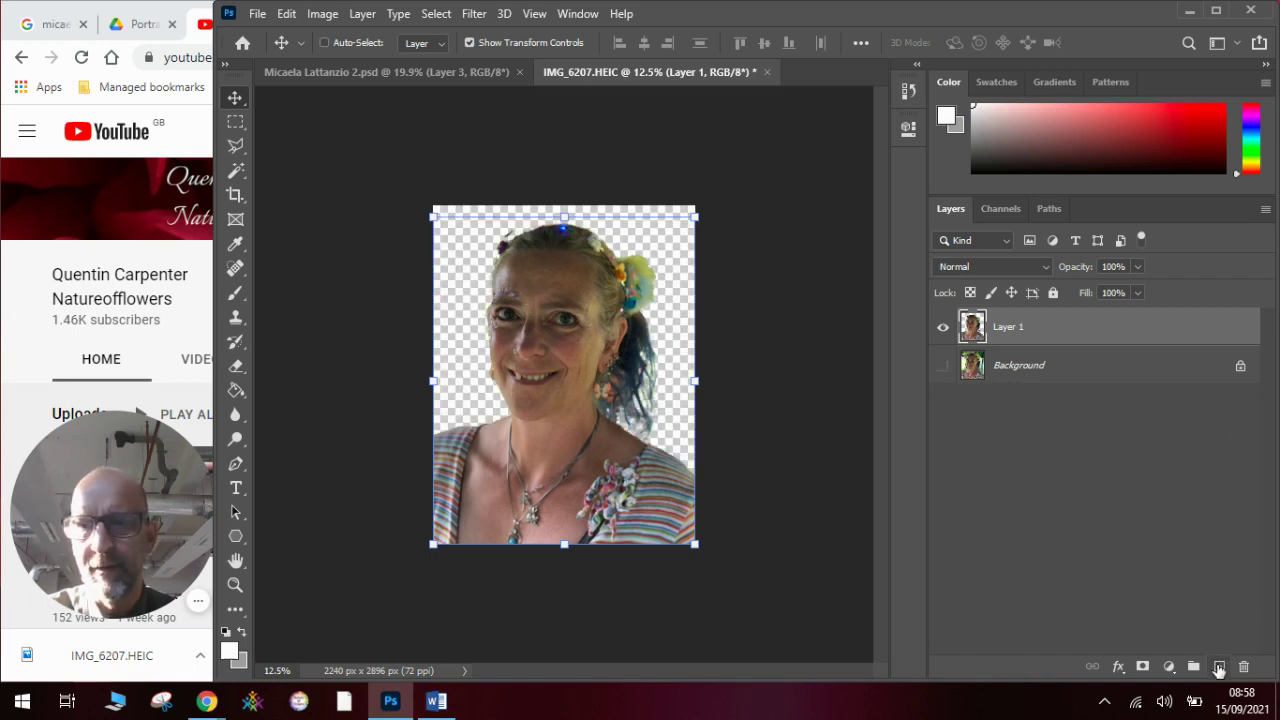
click(1218, 667)
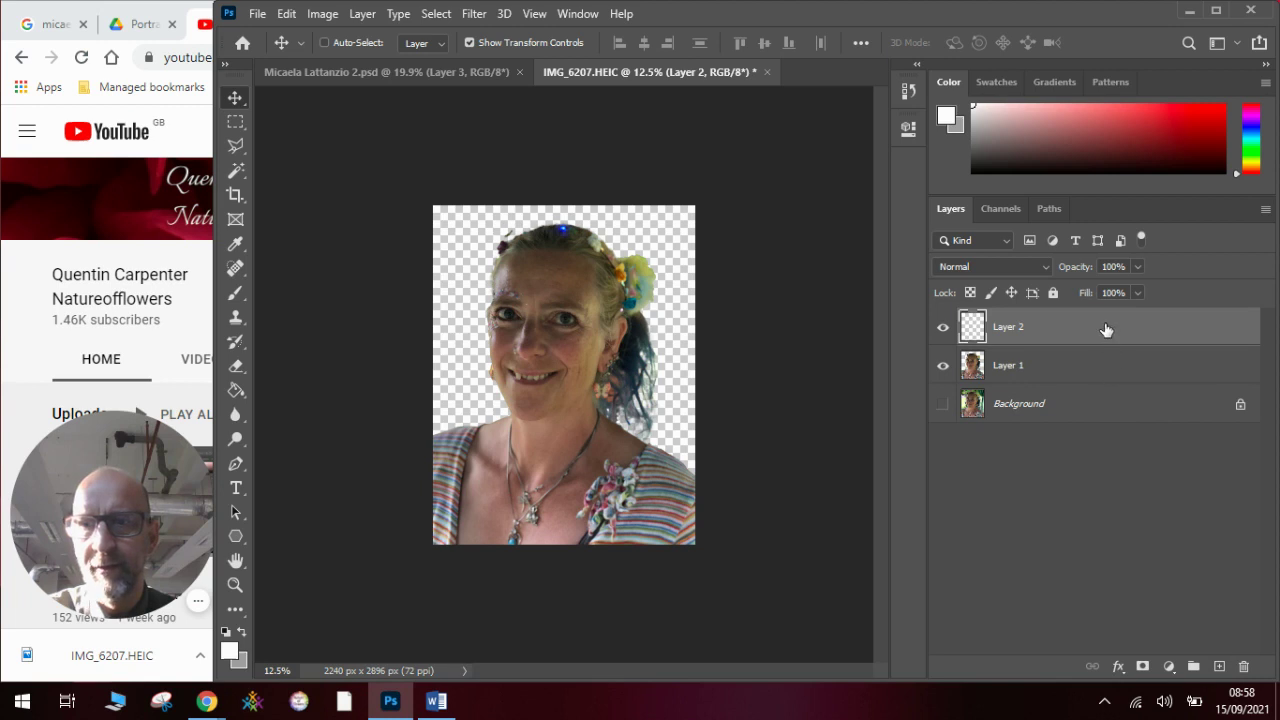
drag(1105, 330, 1100, 374)
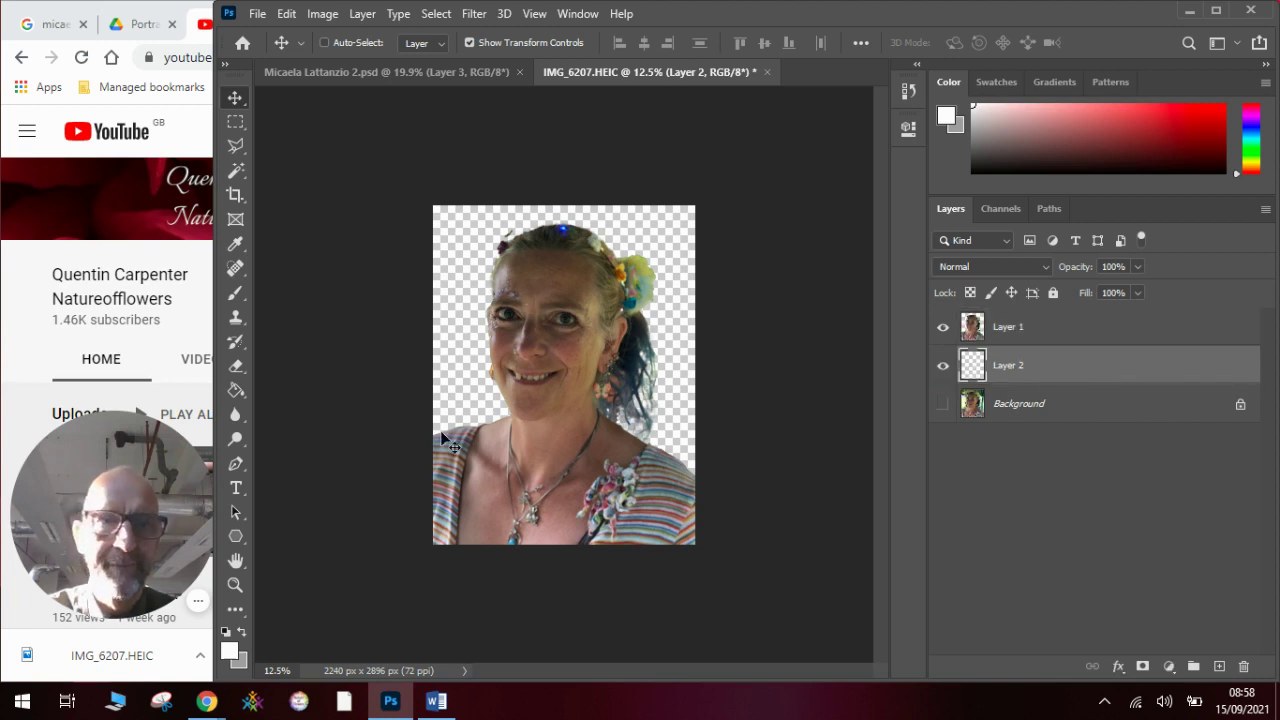
- Set the foreground colour to grey 9b9a9a
click(241, 631)
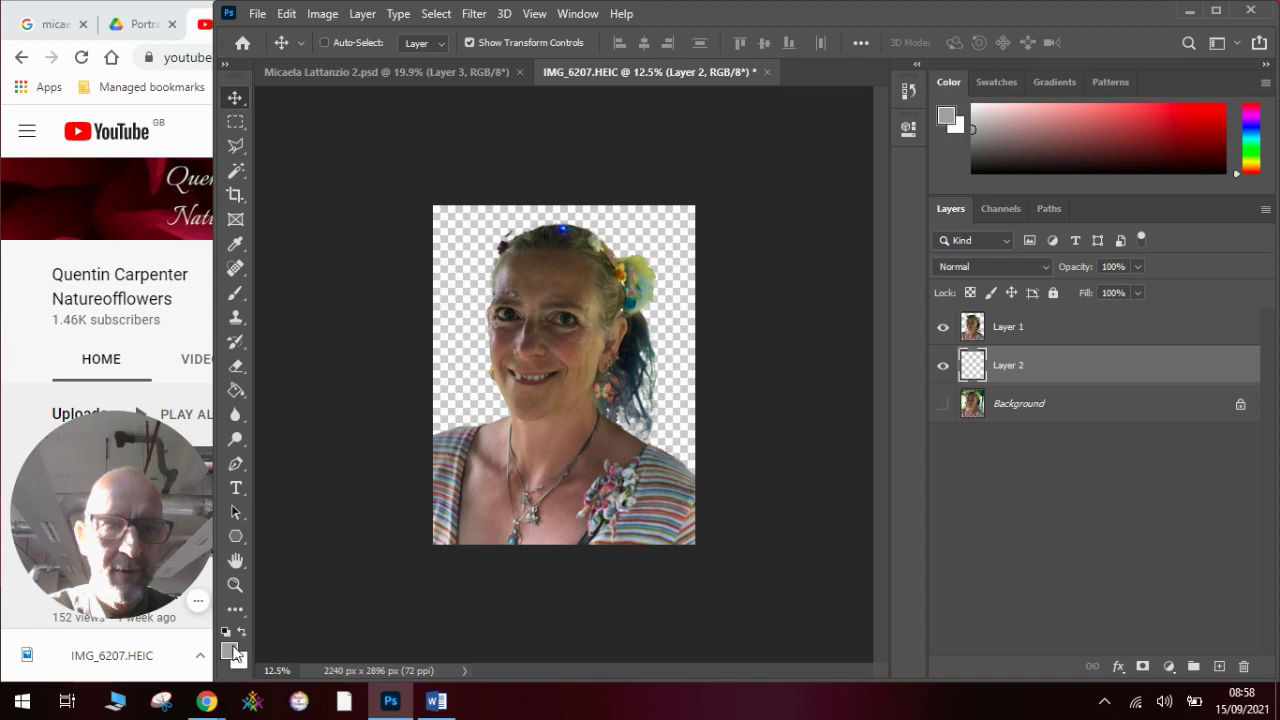
click(233, 652)
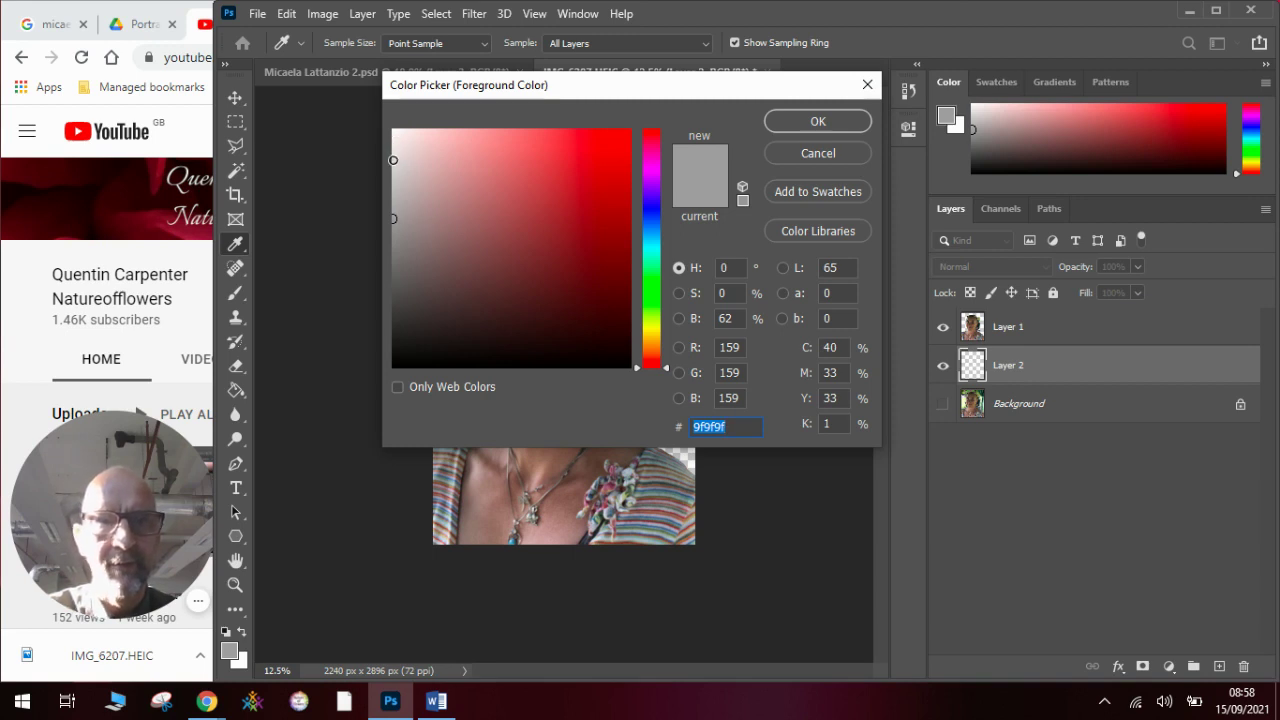
click(393, 221)
click(393, 223)
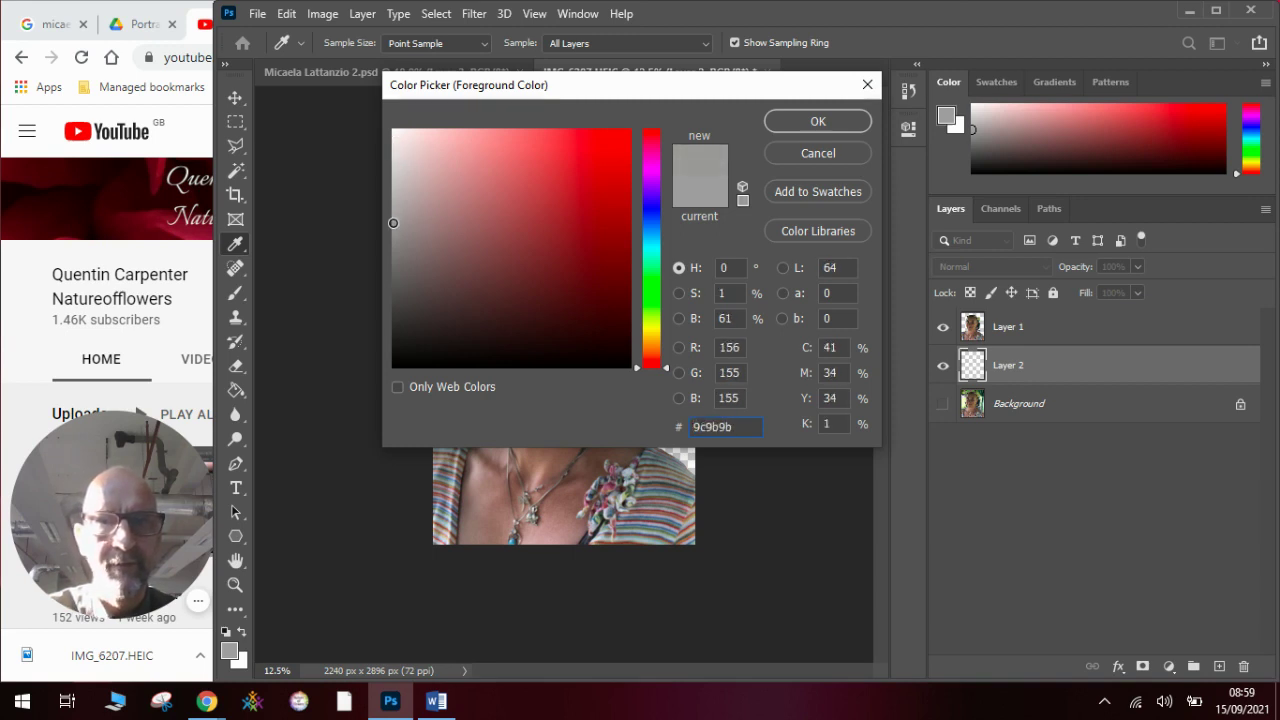
click(393, 223)
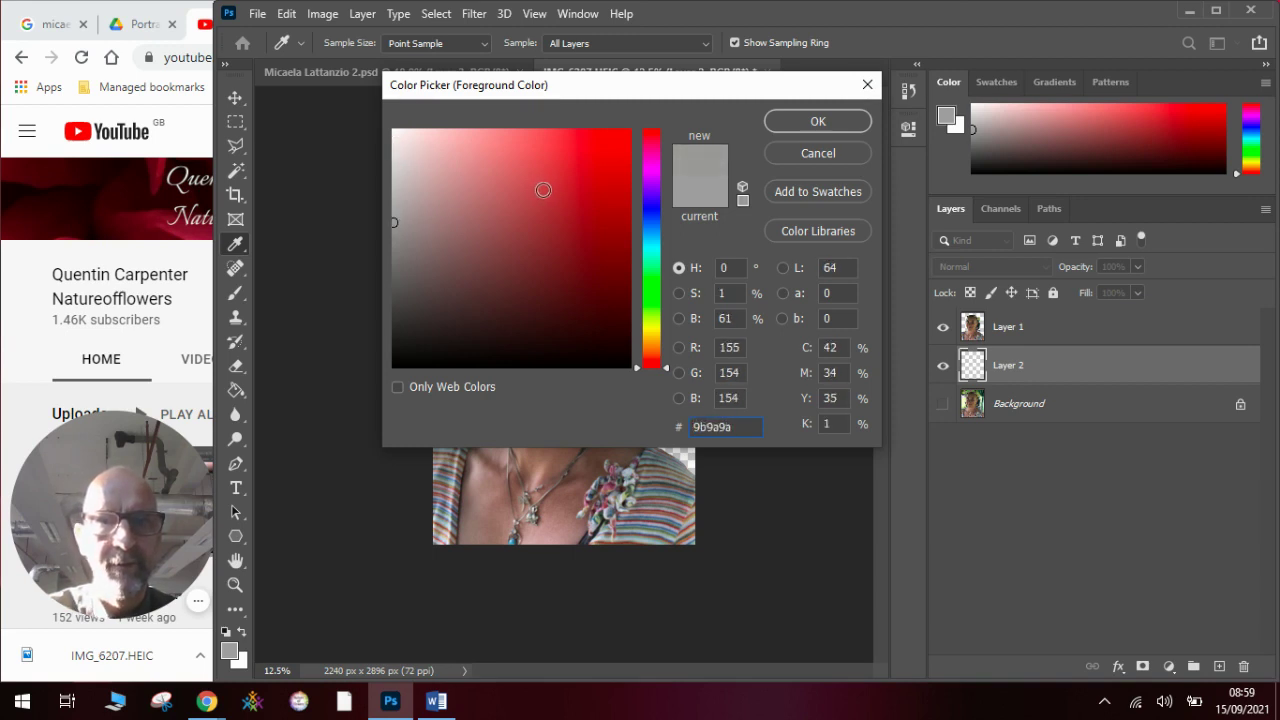
click(795, 122)
- Fill Layer 2 with the grey using the Paint Bucket tool
key(v)
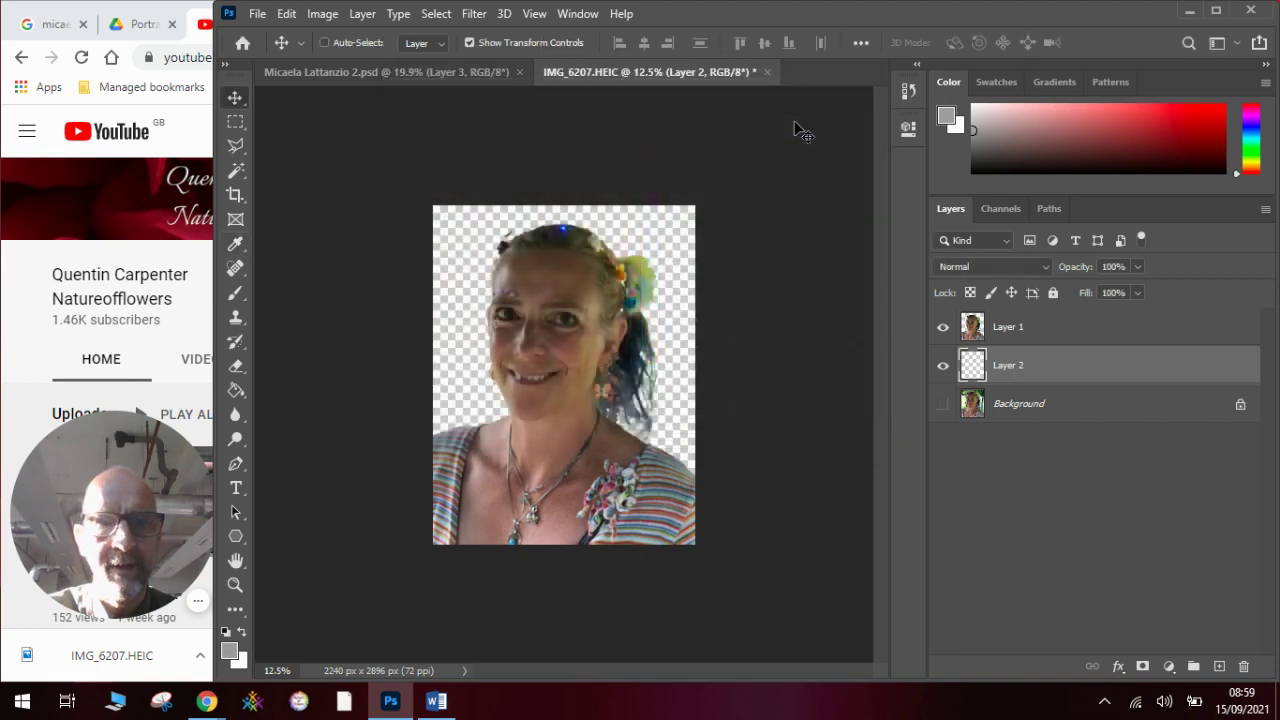
right_click(242, 395)
click(290, 388)
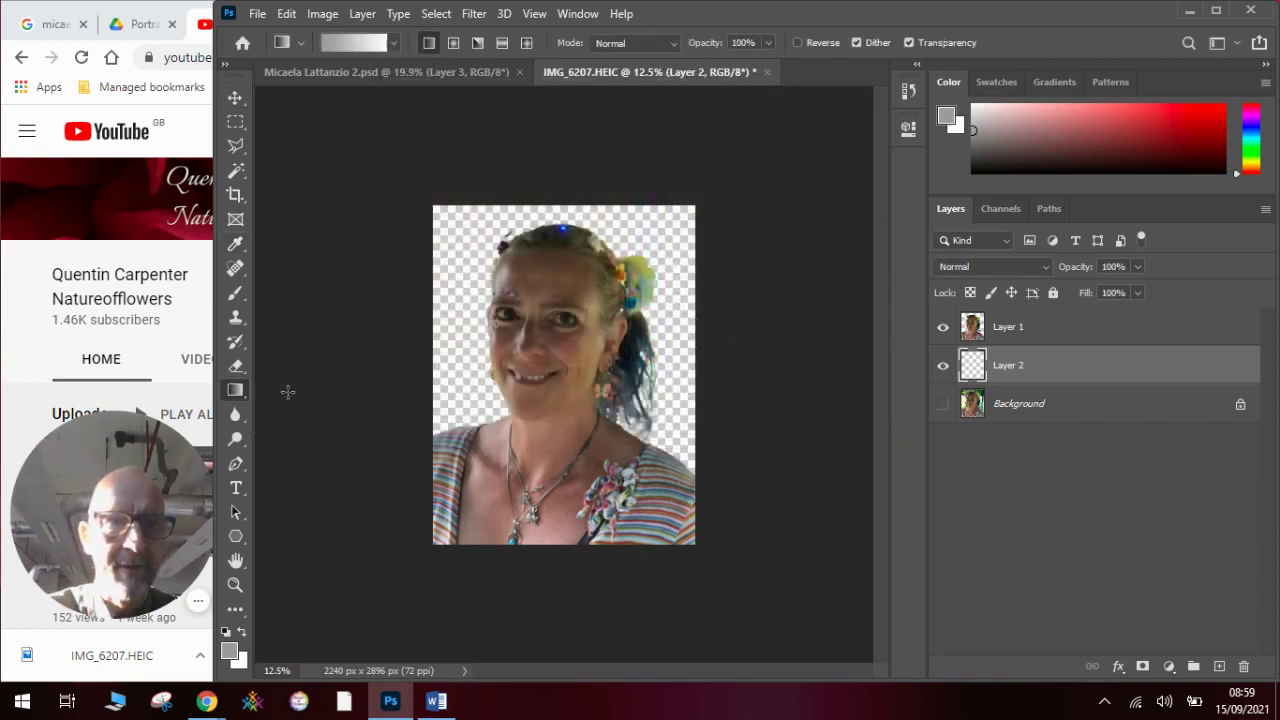
right_click(238, 399)
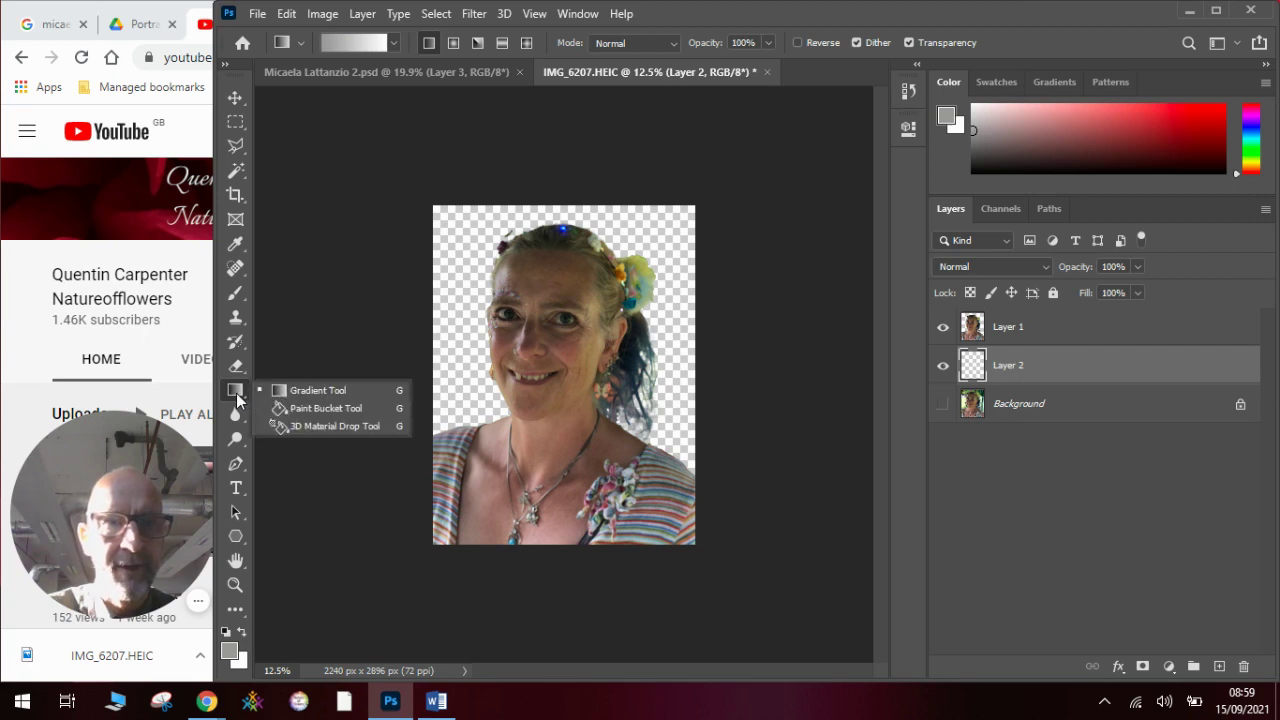
click(317, 409)
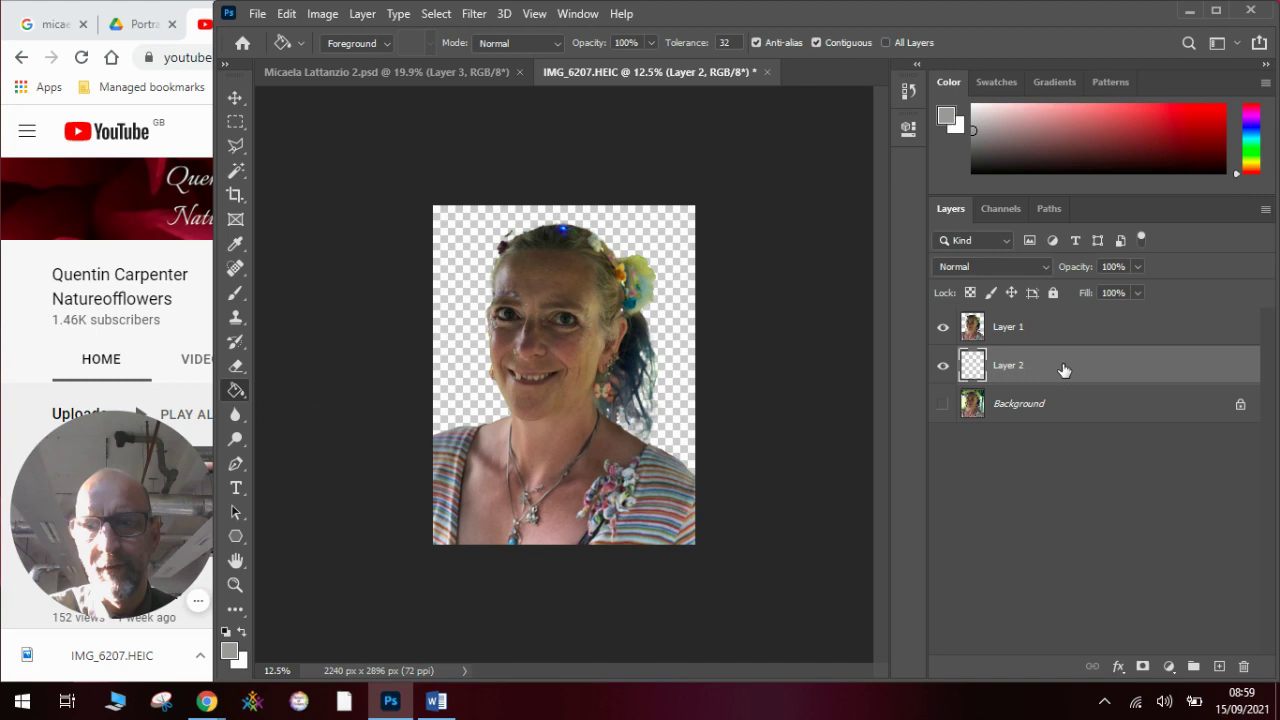
click(462, 342)
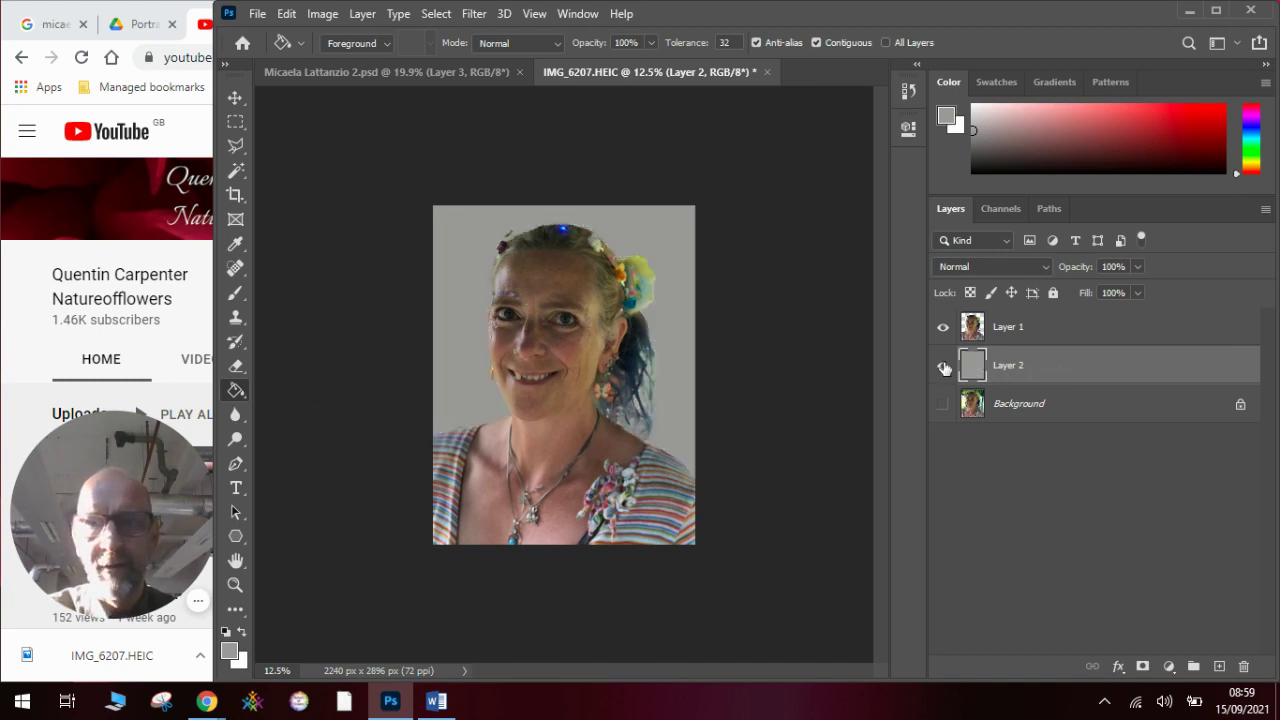
- Fit the portrait to the window, compare it with the hexagon collage, and select Layer 1
click(380, 76)
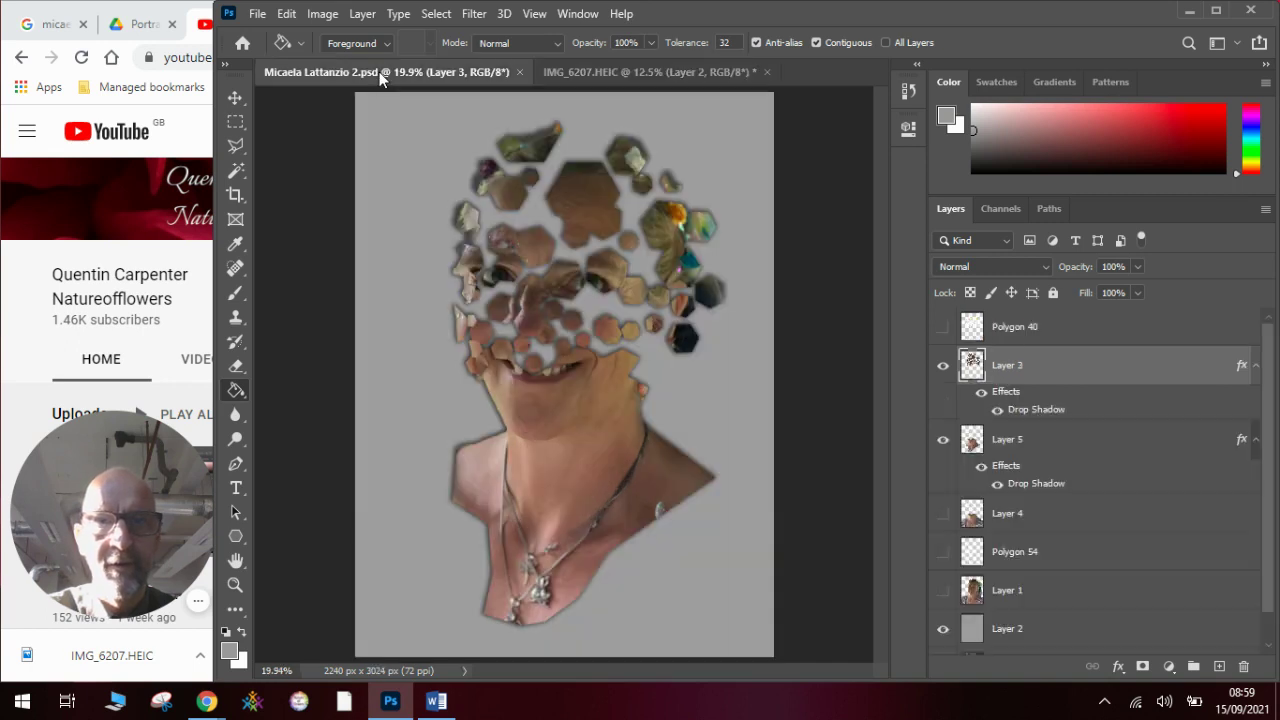
click(570, 70)
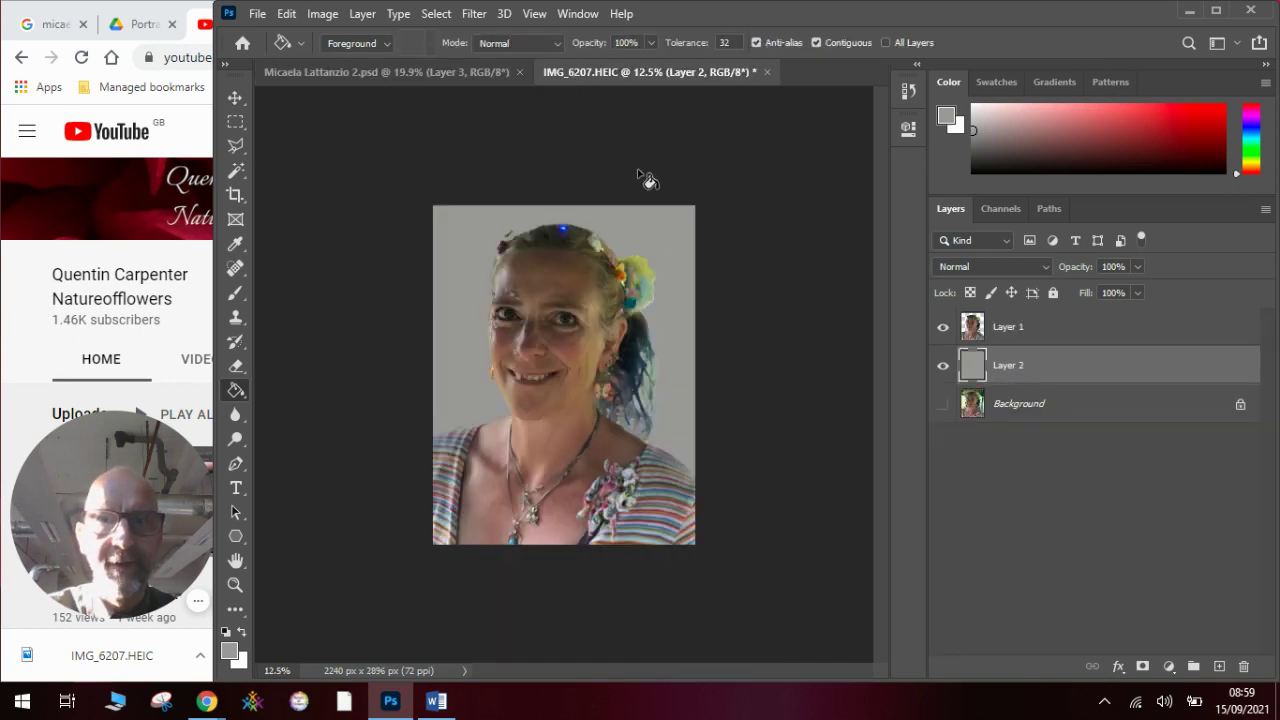
click(541, 15)
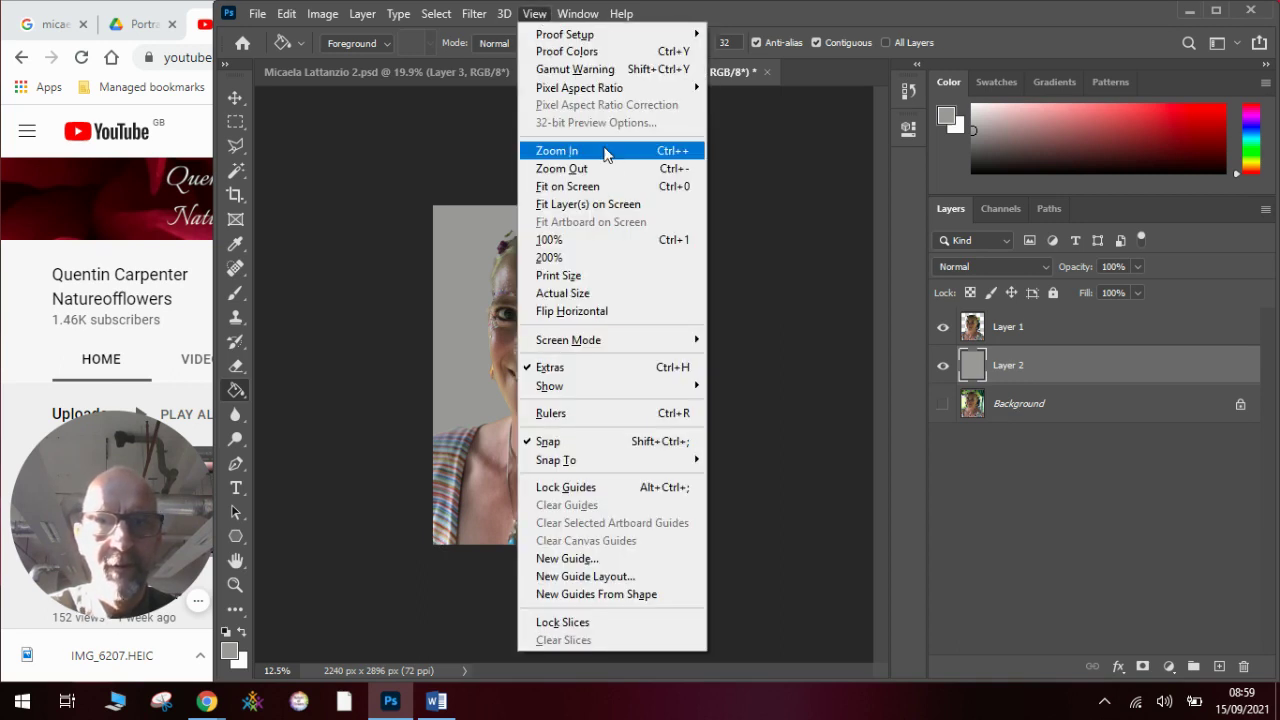
click(567, 186)
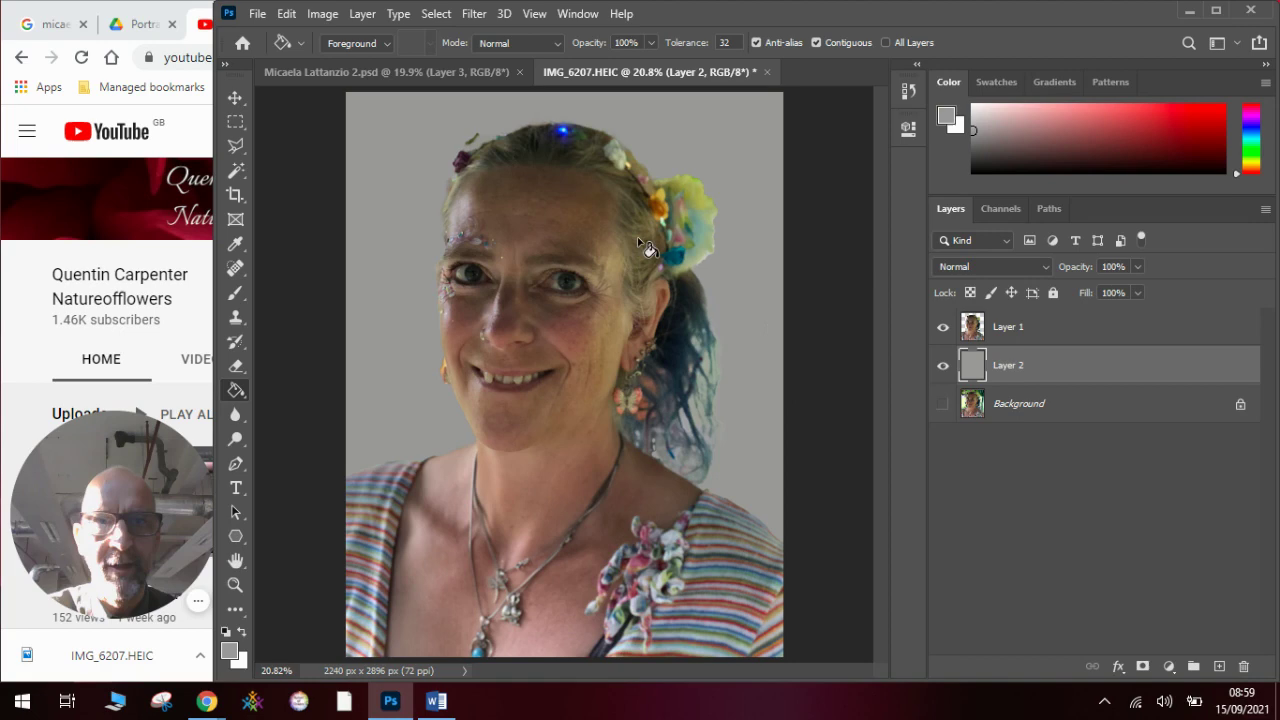
click(447, 71)
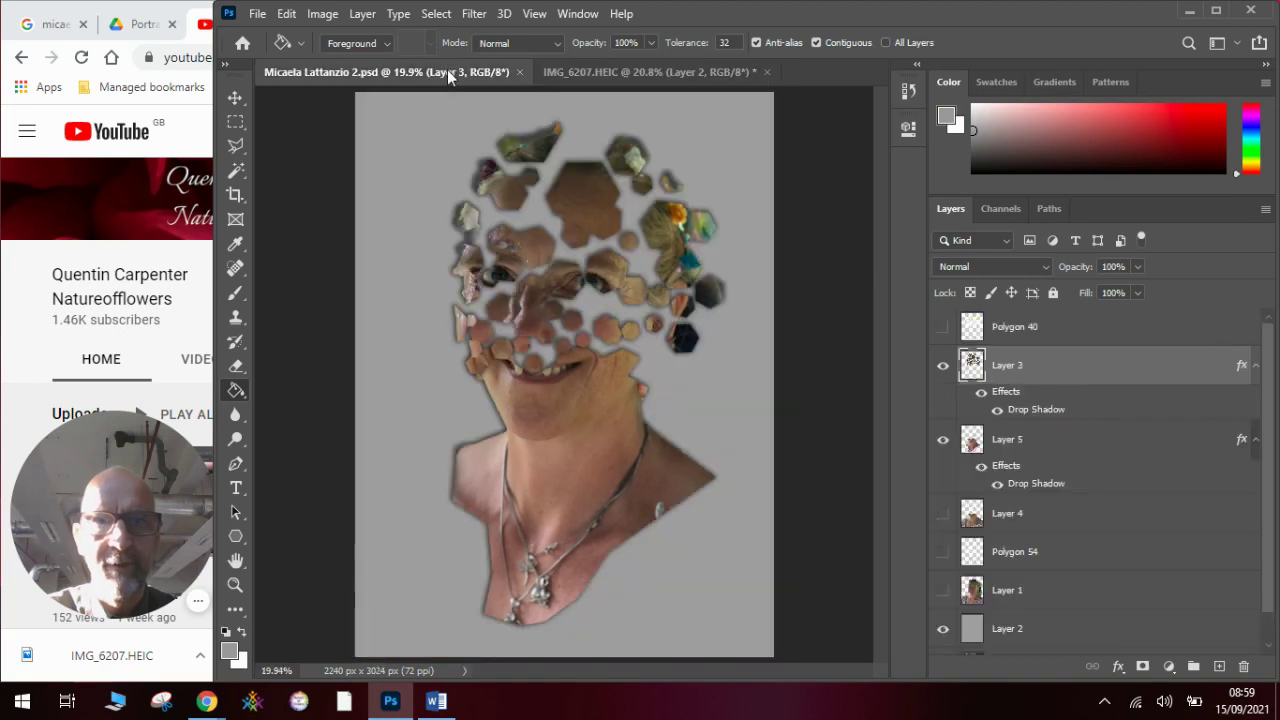
click(569, 73)
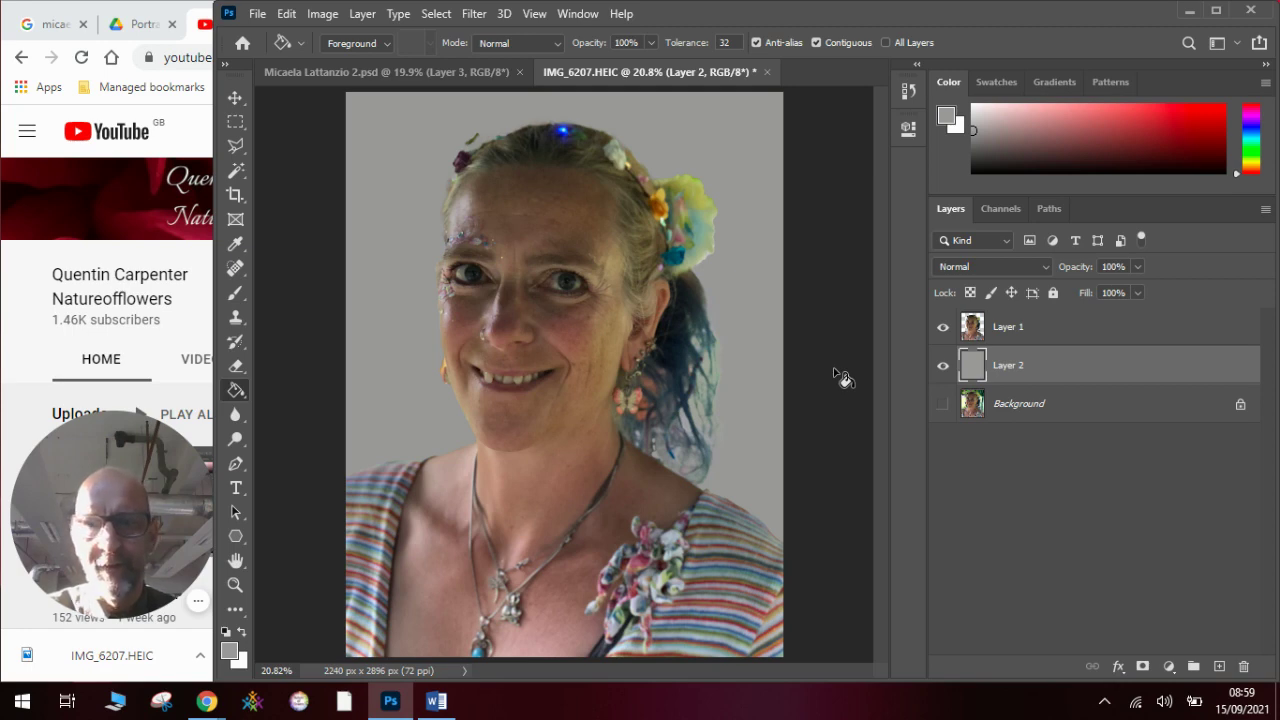
click(1100, 327)
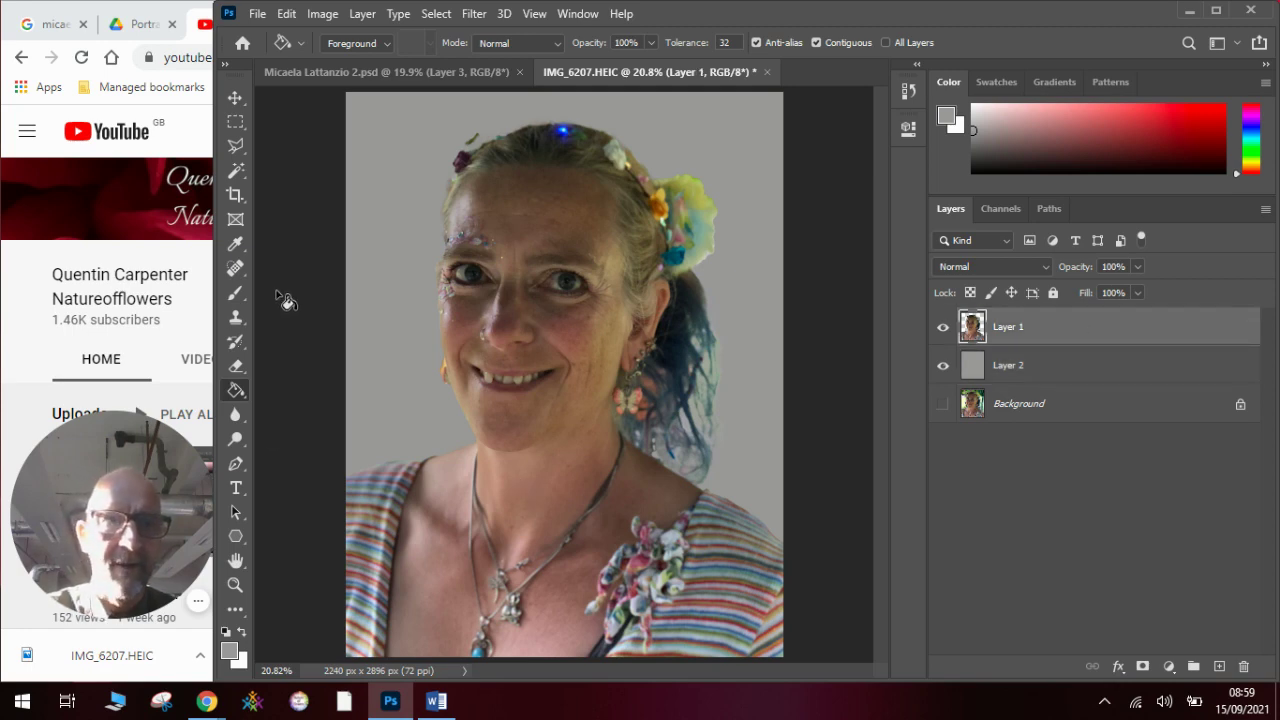
- Switch to the six-sided Polygon Tool
click(237, 537)
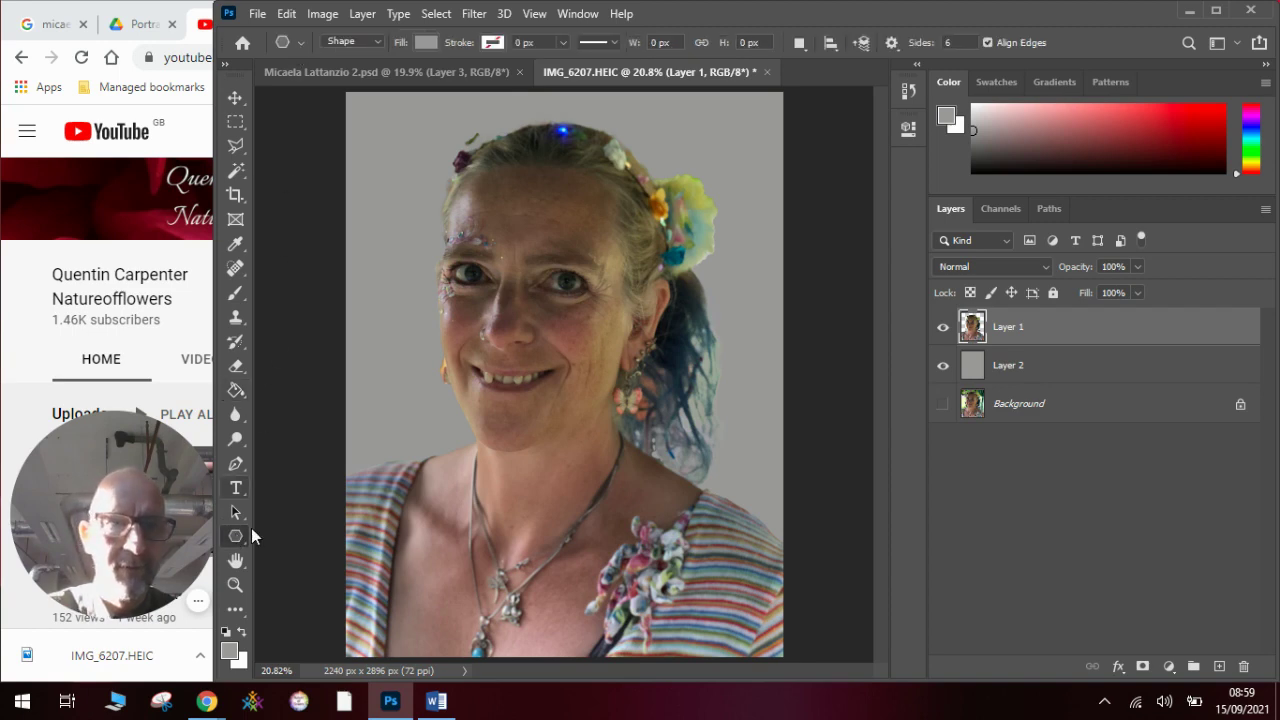
right_click(240, 538)
click(305, 531)
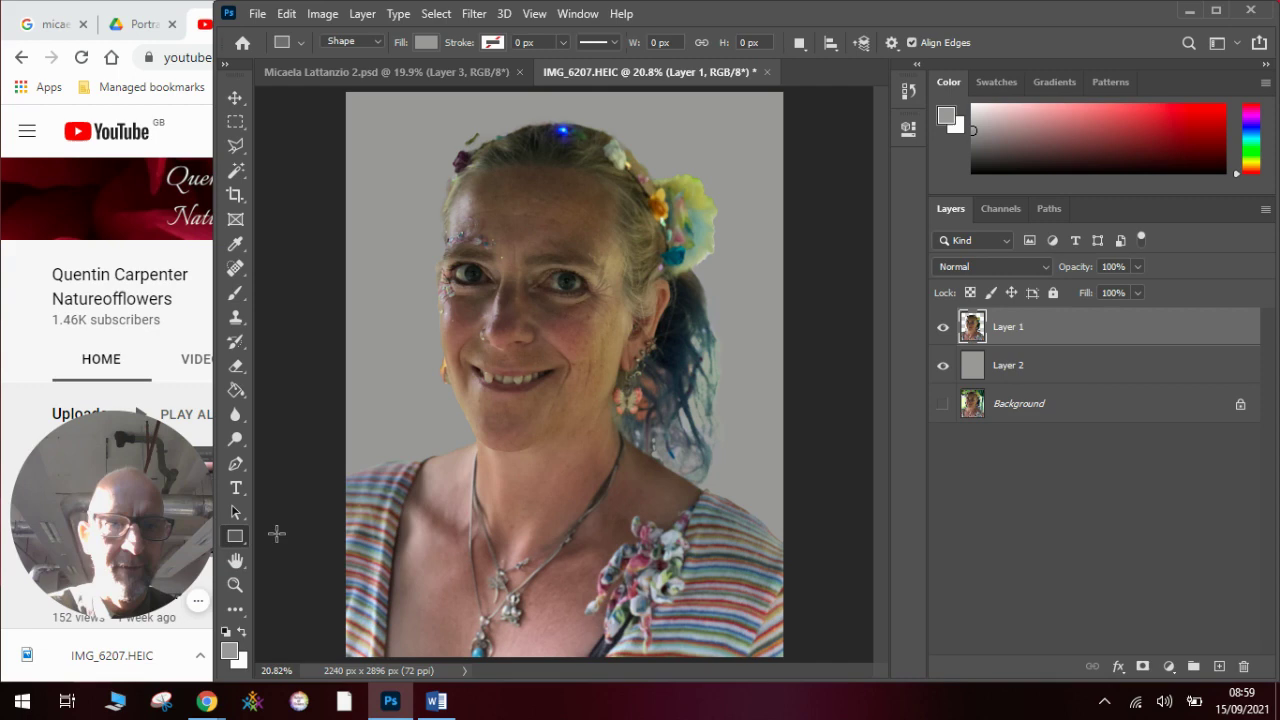
right_click(240, 541)
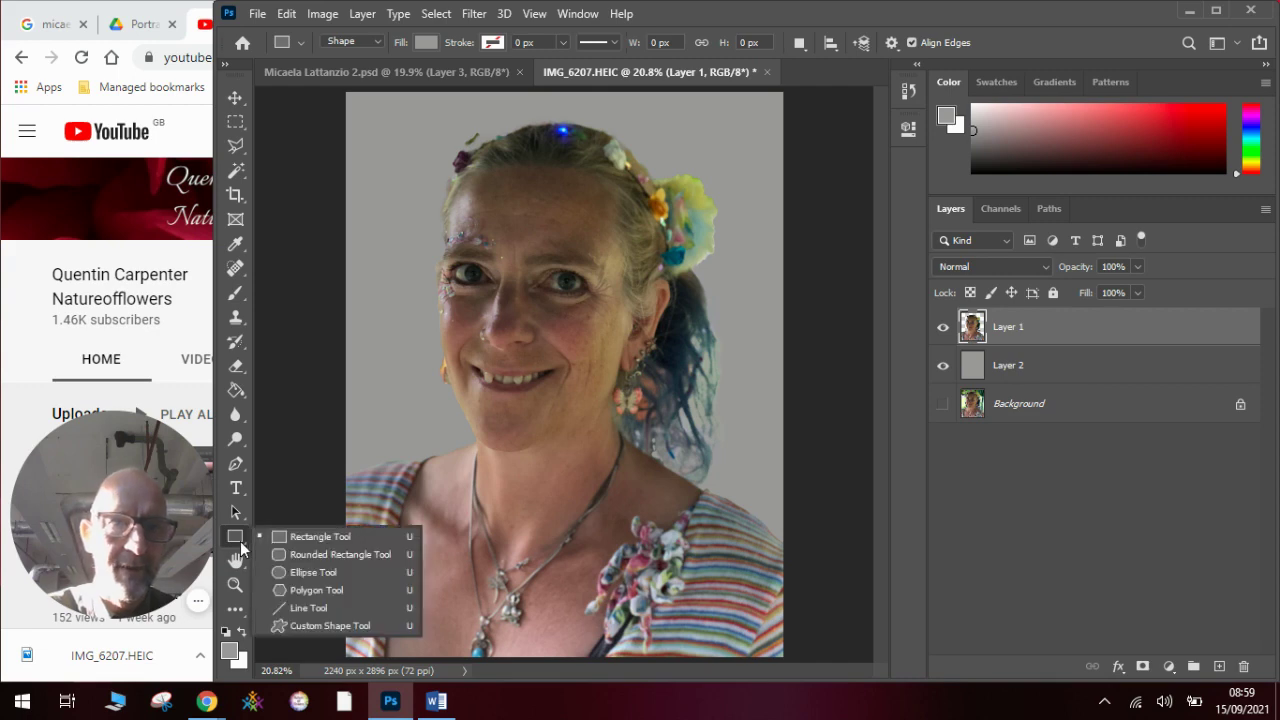
click(328, 592)
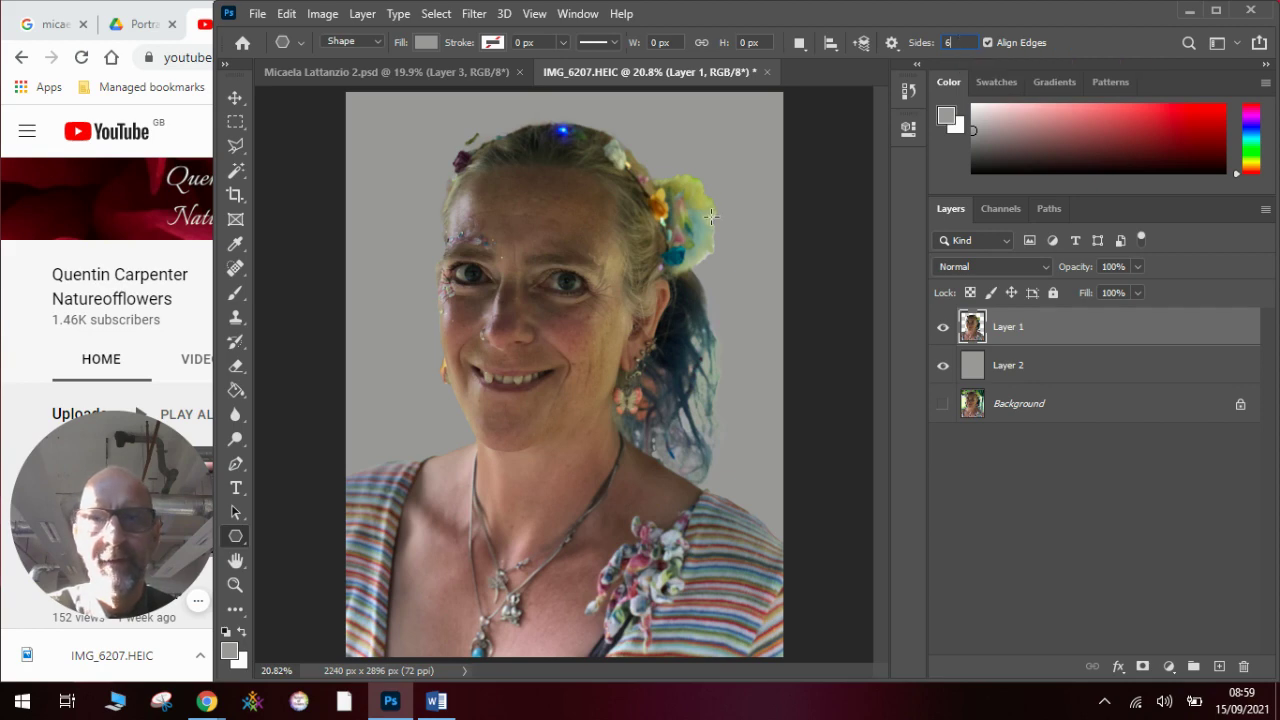
- Draw a first hexagon on the left cheek and give it a white fill
click(477, 390)
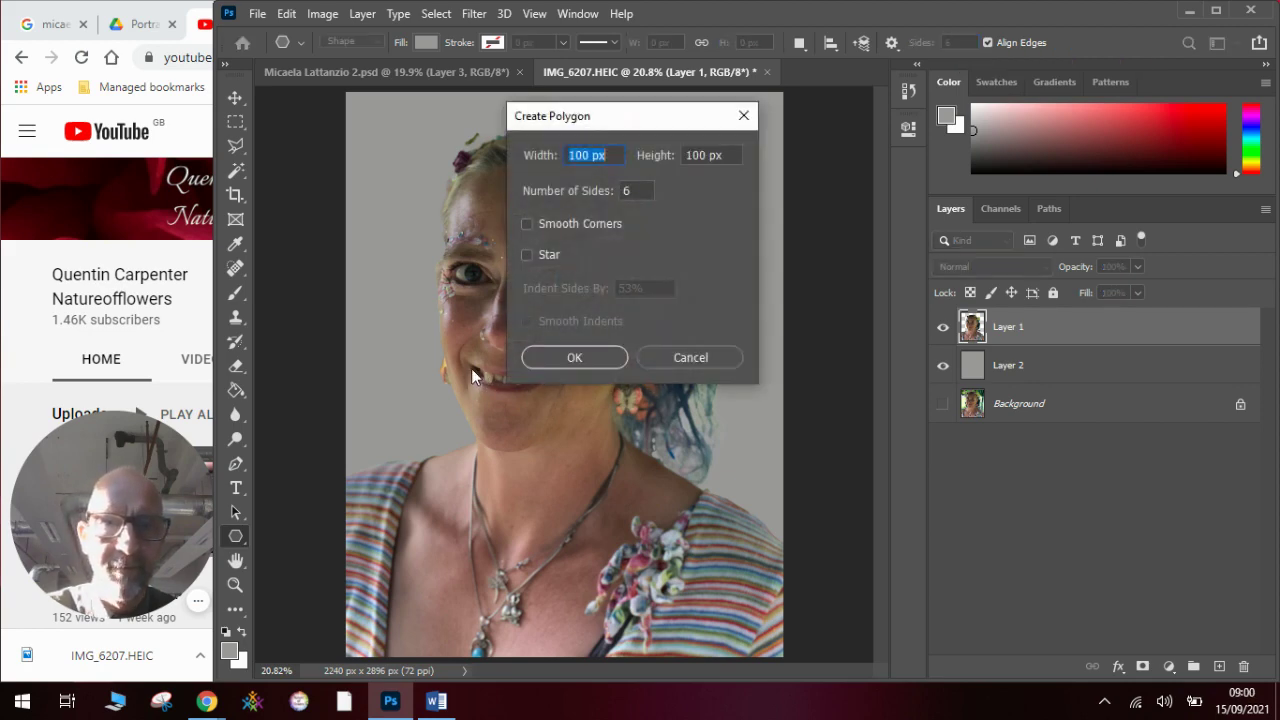
click(549, 353)
drag(475, 343, 484, 358)
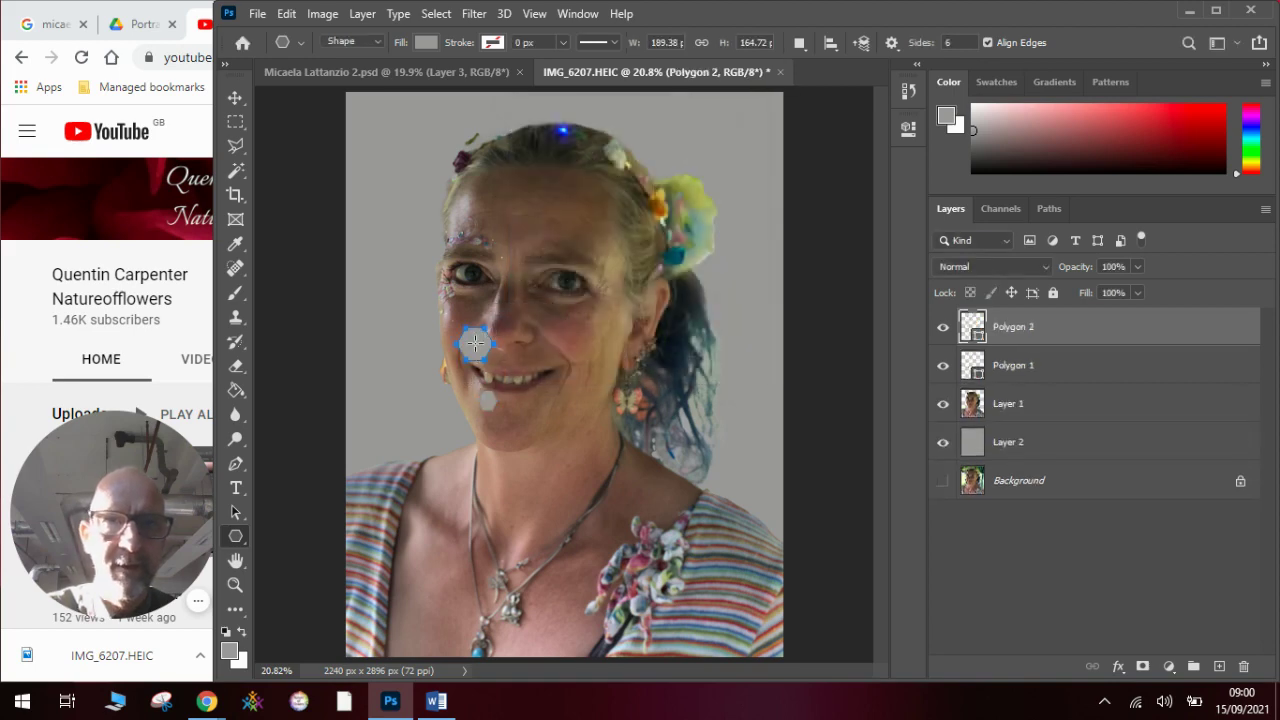
click(421, 41)
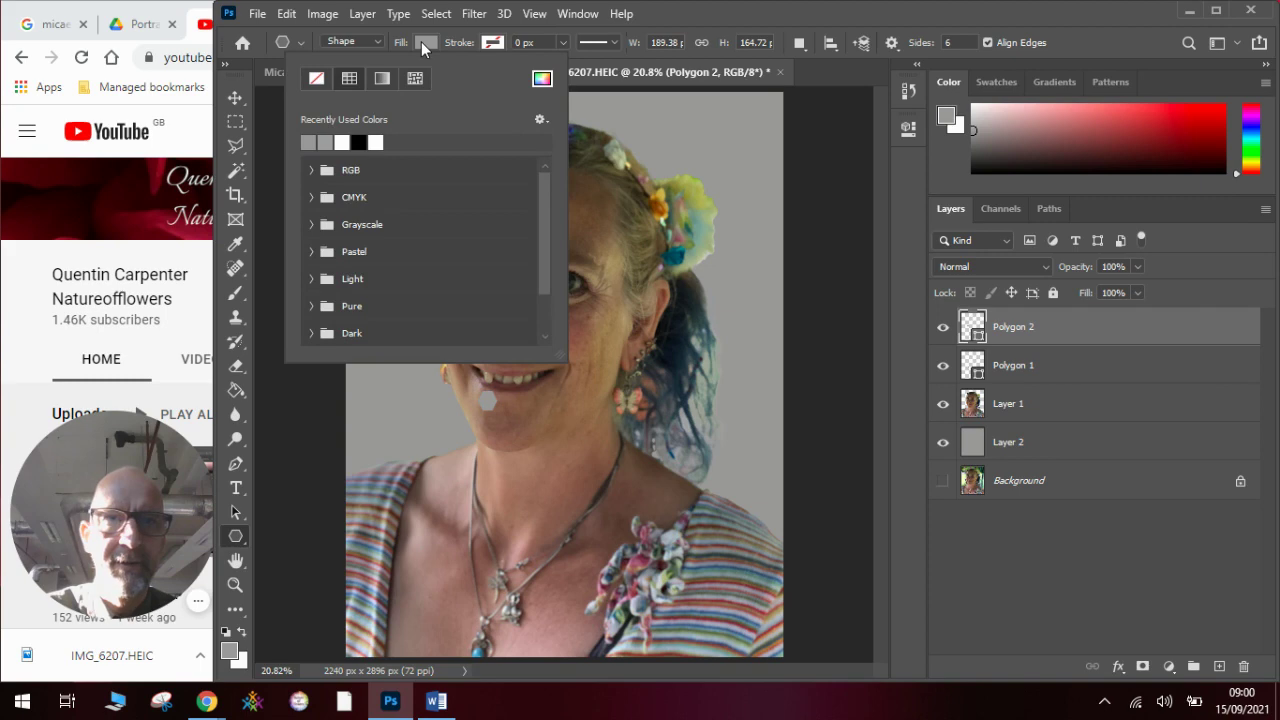
click(344, 141)
click(605, 346)
- Add more white hexagons across the cheeks, nose, eye and left eyebrow
click(605, 346)
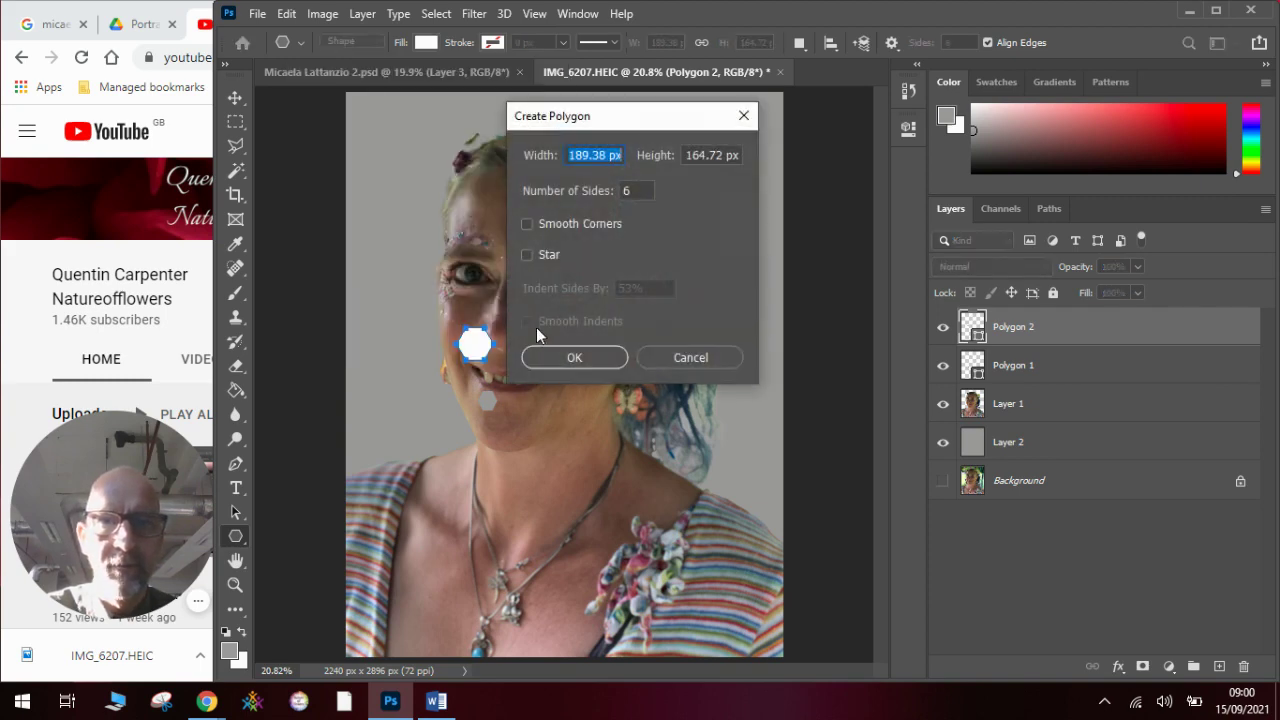
click(552, 356)
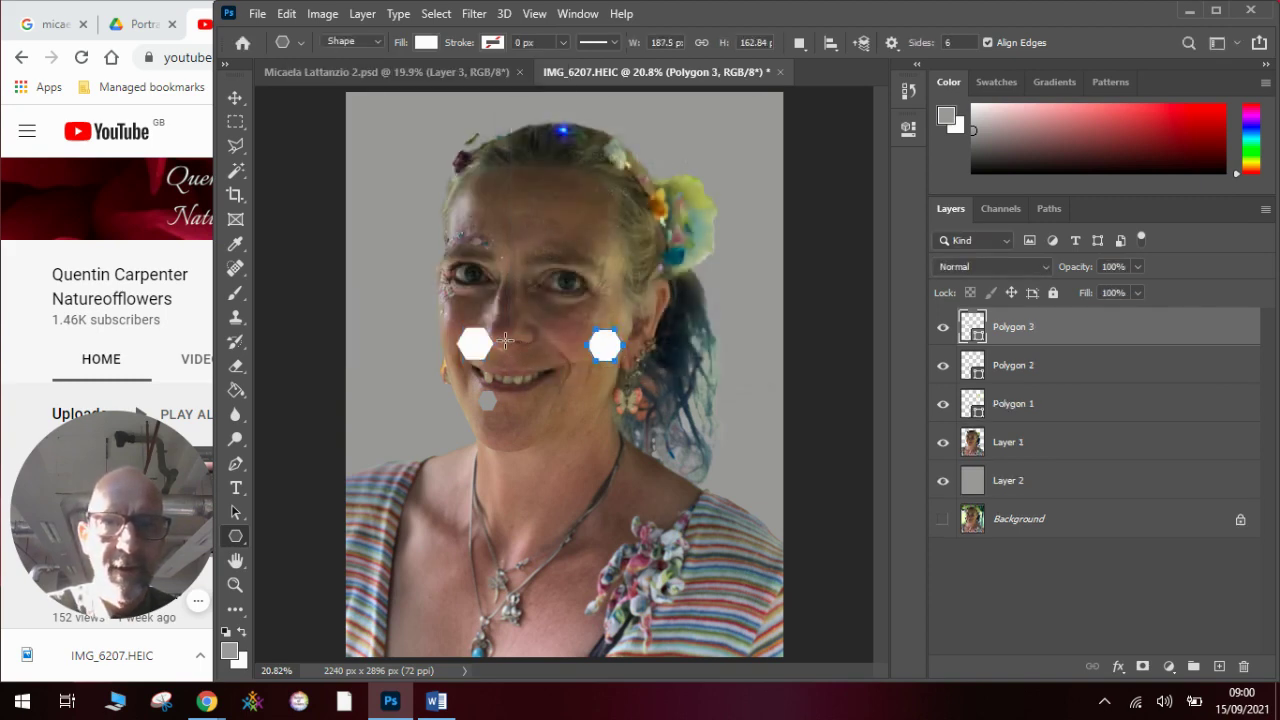
drag(505, 341, 501, 370)
mouse_move(497, 362)
mouse_down()
mouse_move(525, 342)
mouse_move(529, 366)
mouse_up()
mouse_move(457, 295)
mouse_down()
mouse_move(466, 318)
mouse_move(445, 334)
mouse_move(447, 360)
mouse_move(472, 381)
mouse_up()
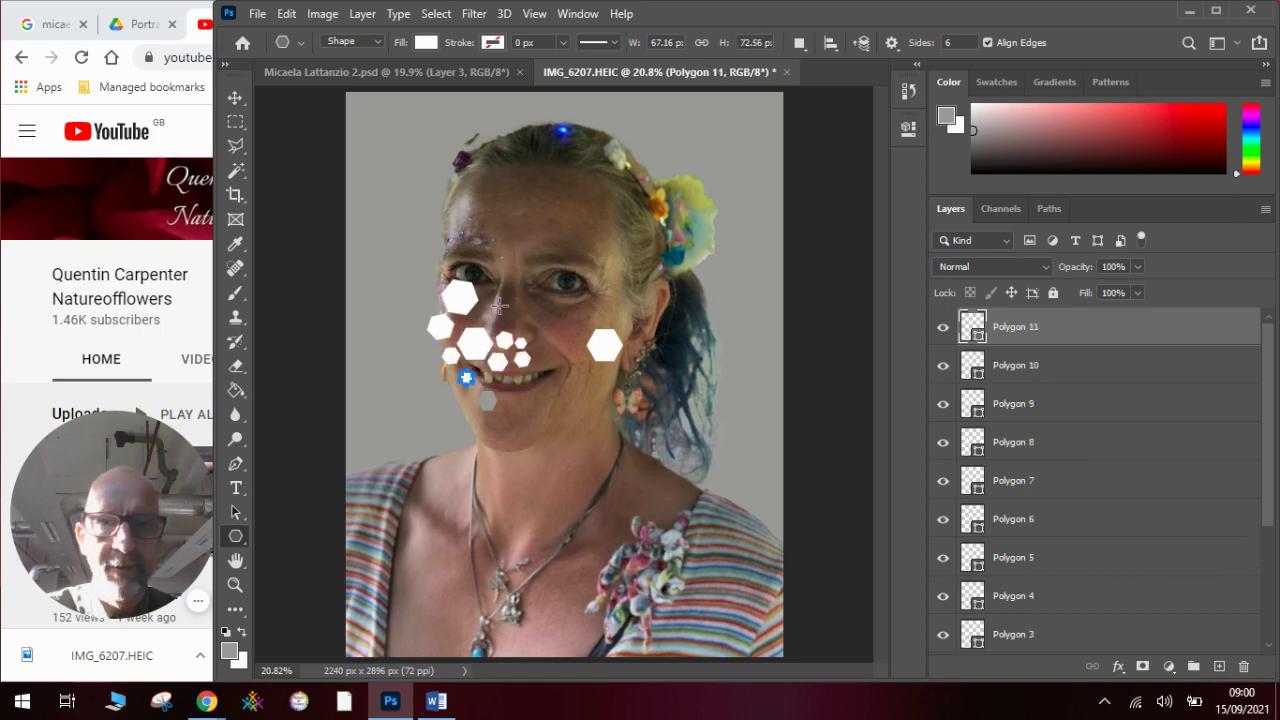
drag(487, 300, 551, 347)
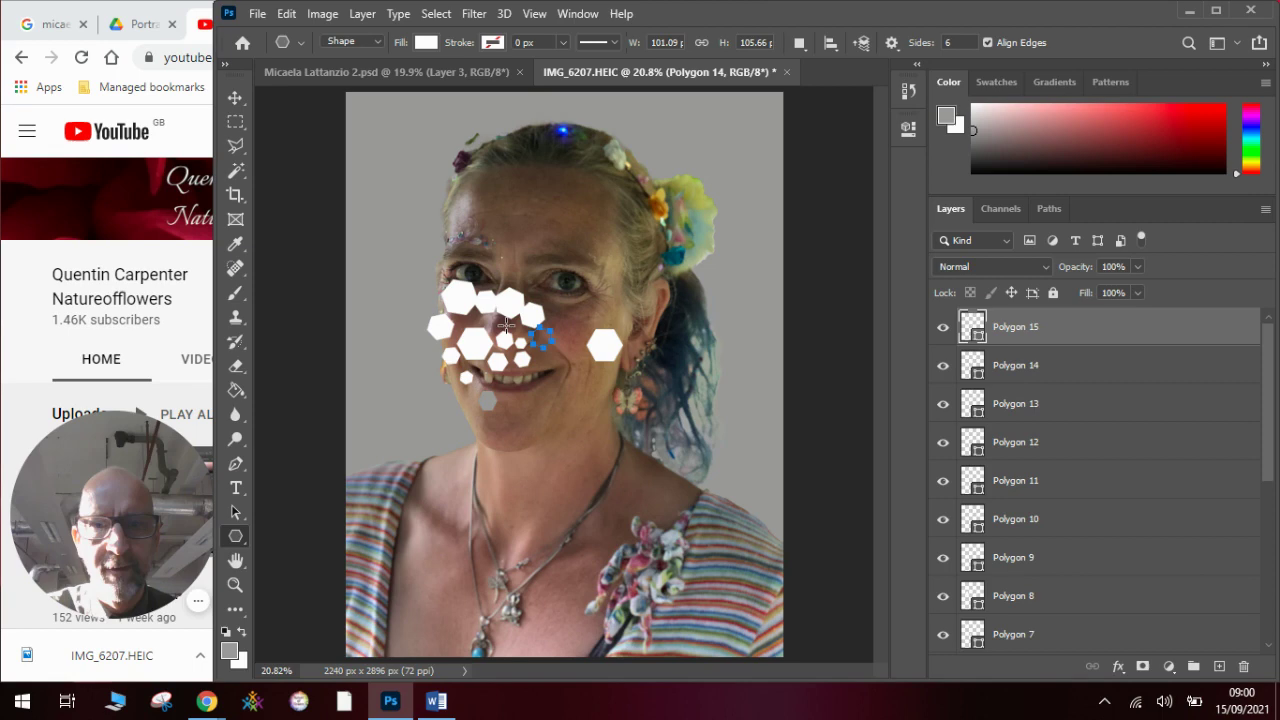
drag(490, 318, 490, 316)
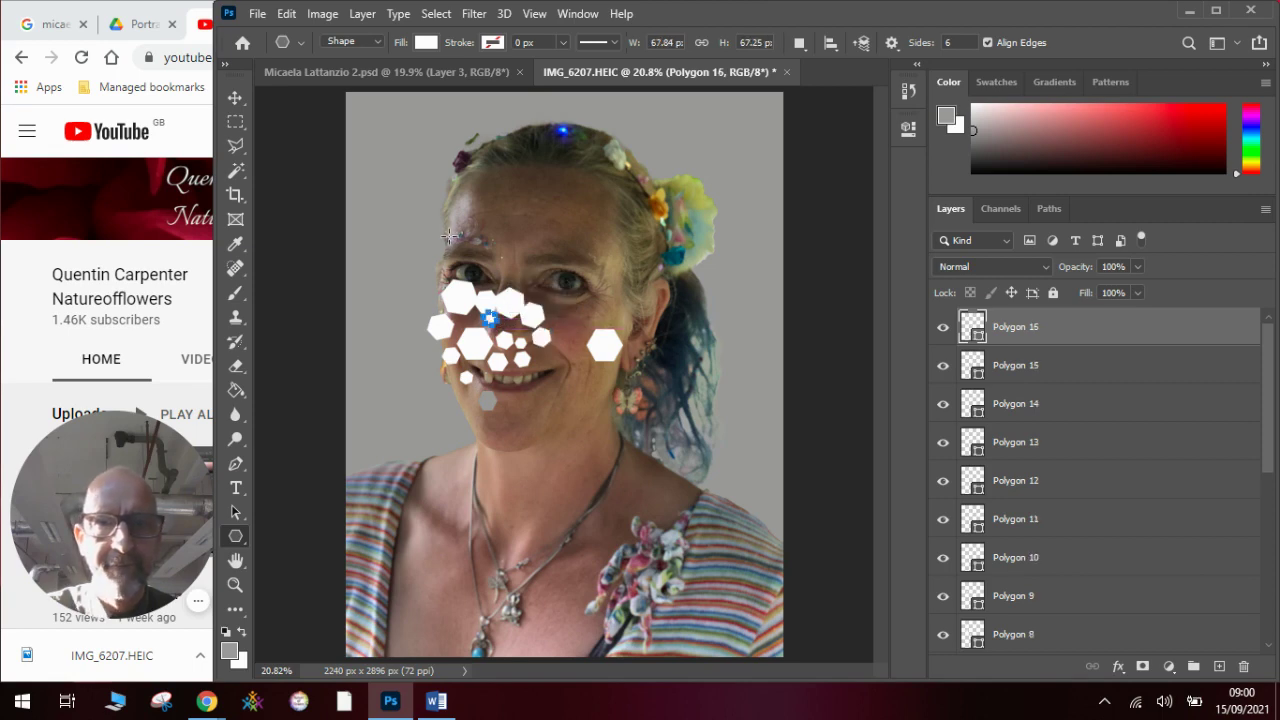
drag(447, 241, 476, 272)
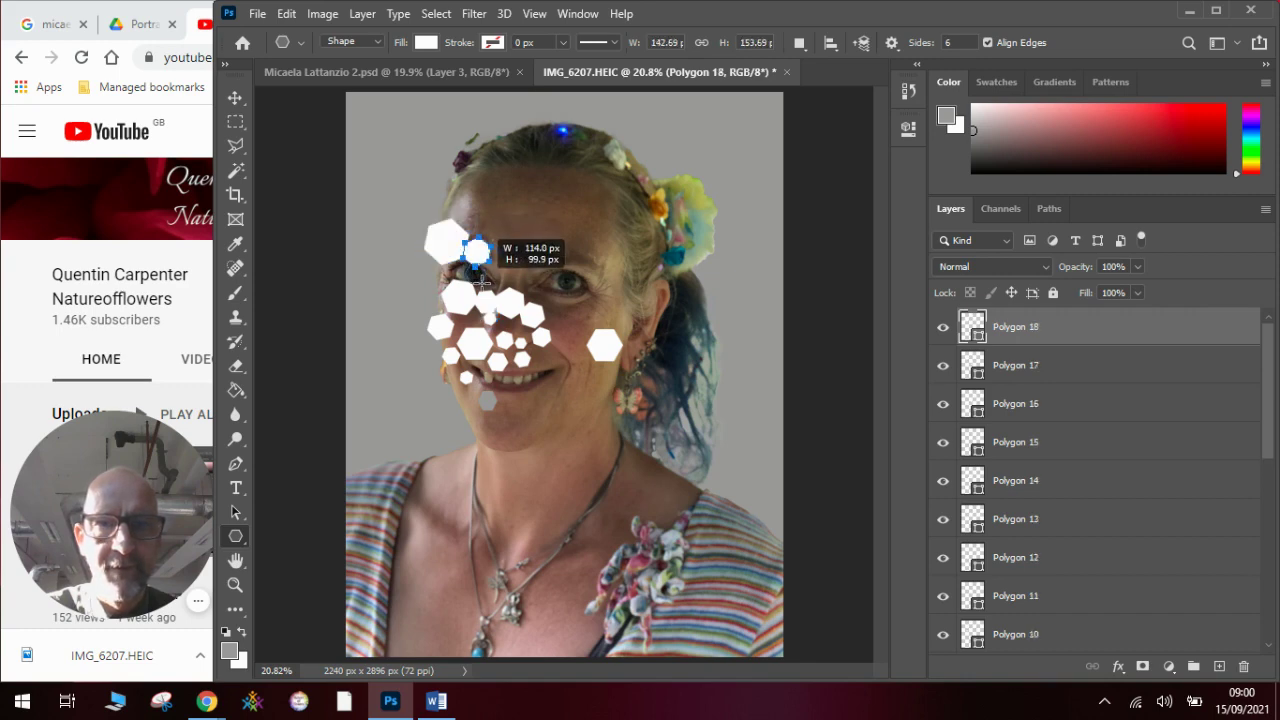
drag(477, 273, 600, 275)
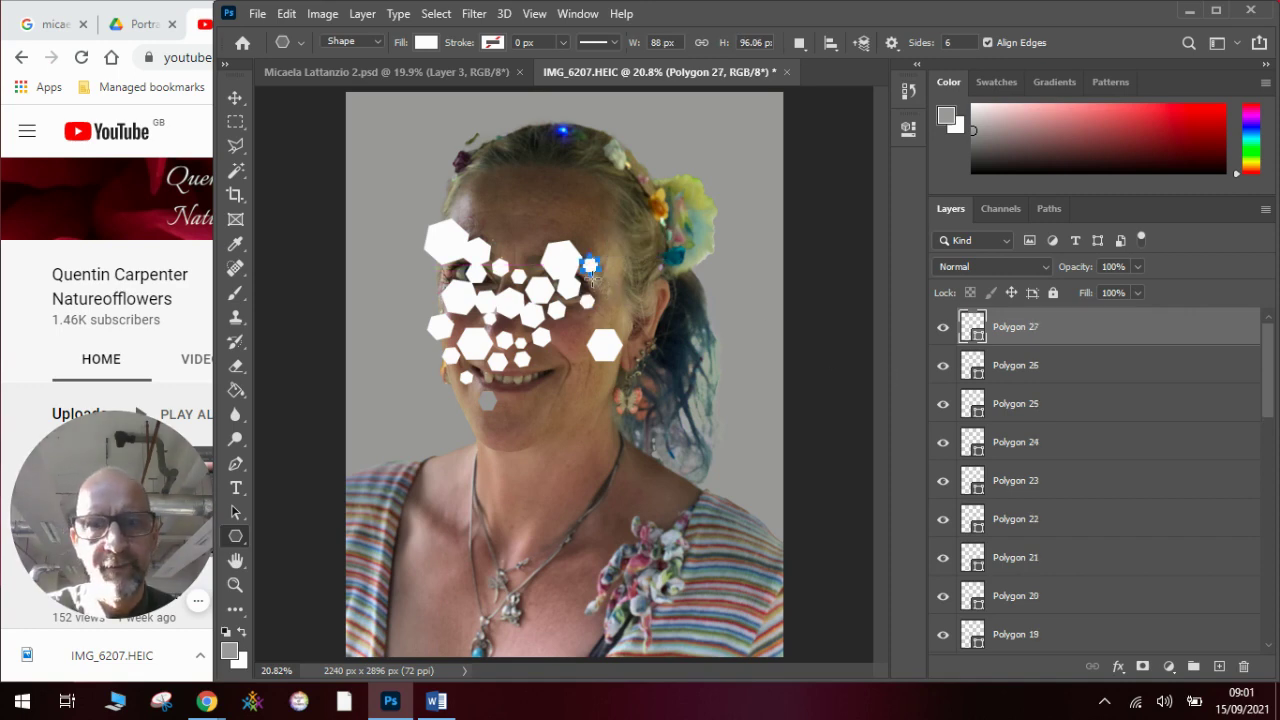
- Add white hexagons around the right eye, forehead, head top, right hairline, cheek and jaw, up to Polygon 65
drag(586, 272, 567, 349)
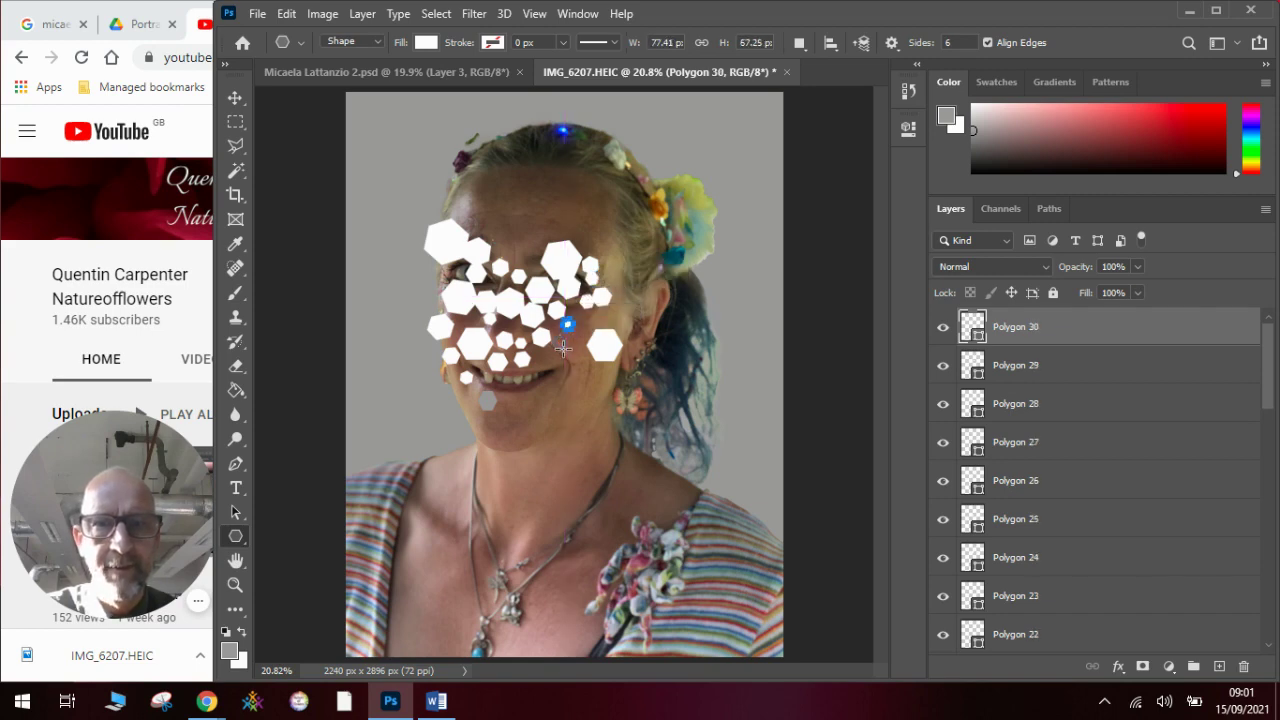
drag(489, 207, 514, 257)
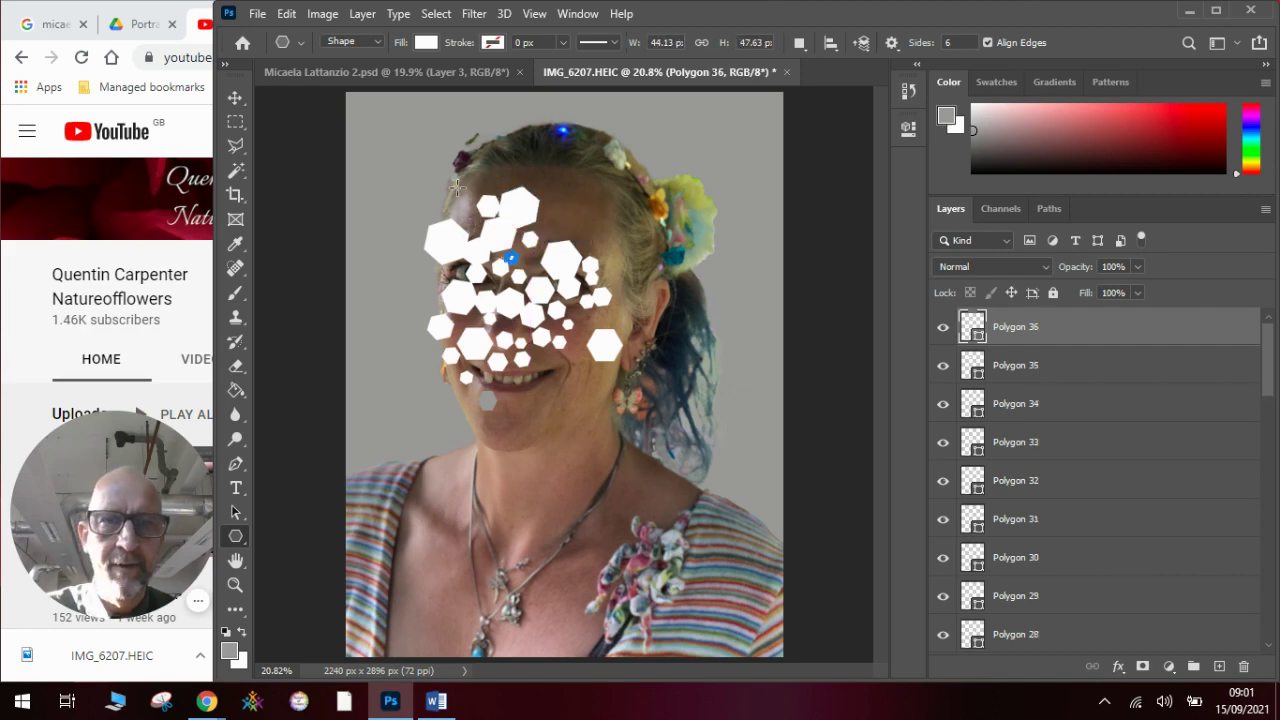
mouse_move(457, 186)
mouse_down()
mouse_move(470, 202)
mouse_move(510, 143)
mouse_move(490, 158)
mouse_move(520, 150)
mouse_move(553, 164)
mouse_move(512, 178)
mouse_move(577, 187)
mouse_up()
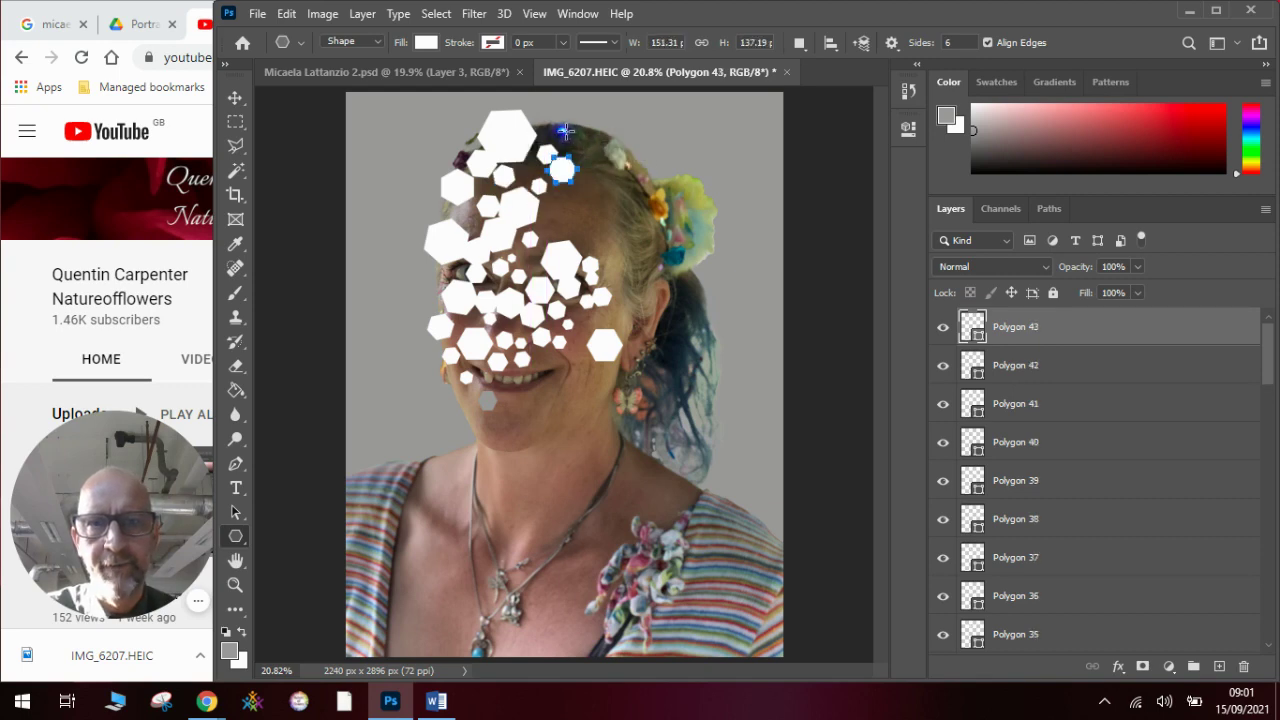
mouse_move(550, 113)
mouse_down()
mouse_move(592, 147)
mouse_move(592, 167)
mouse_move(628, 176)
mouse_move(579, 192)
mouse_move(548, 229)
mouse_move(590, 236)
mouse_move(616, 221)
mouse_up()
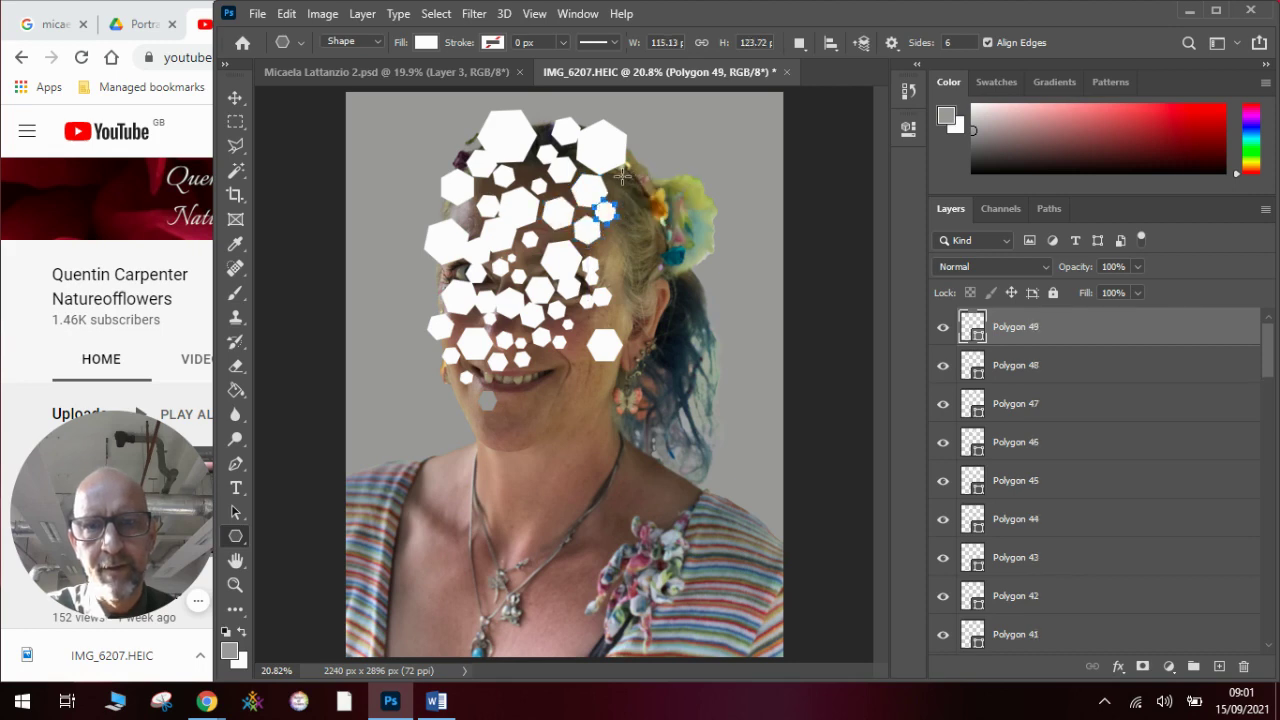
mouse_move(604, 170)
mouse_down()
mouse_move(646, 216)
mouse_move(617, 259)
mouse_move(631, 313)
mouse_up()
drag(650, 268, 654, 276)
drag(650, 220, 646, 400)
drag(634, 396, 689, 333)
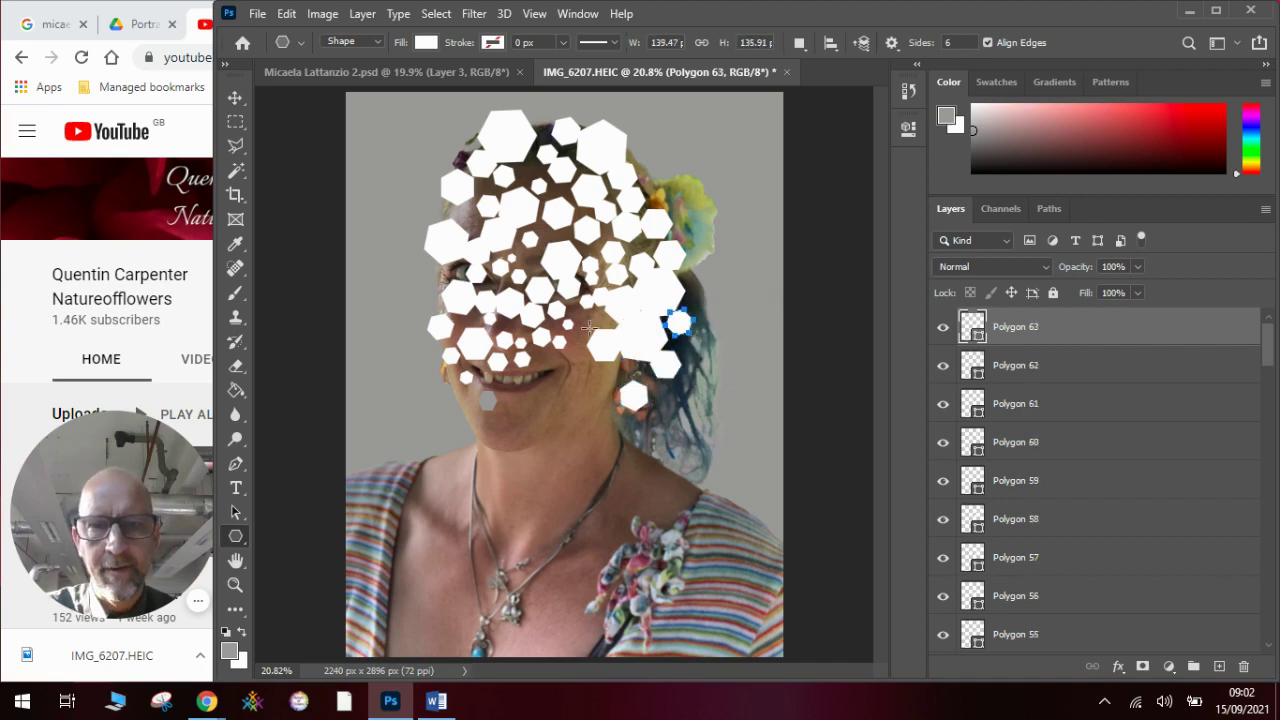
drag(580, 315, 583, 336)
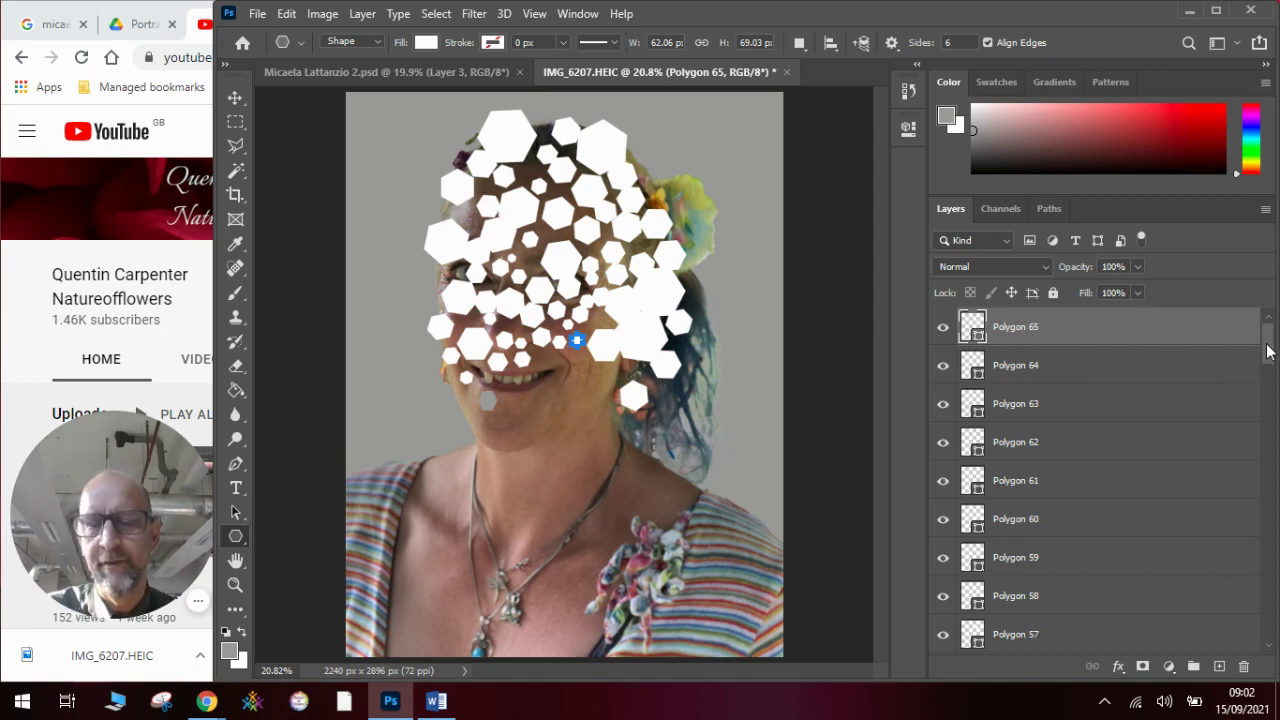
drag(1268, 350, 1272, 627)
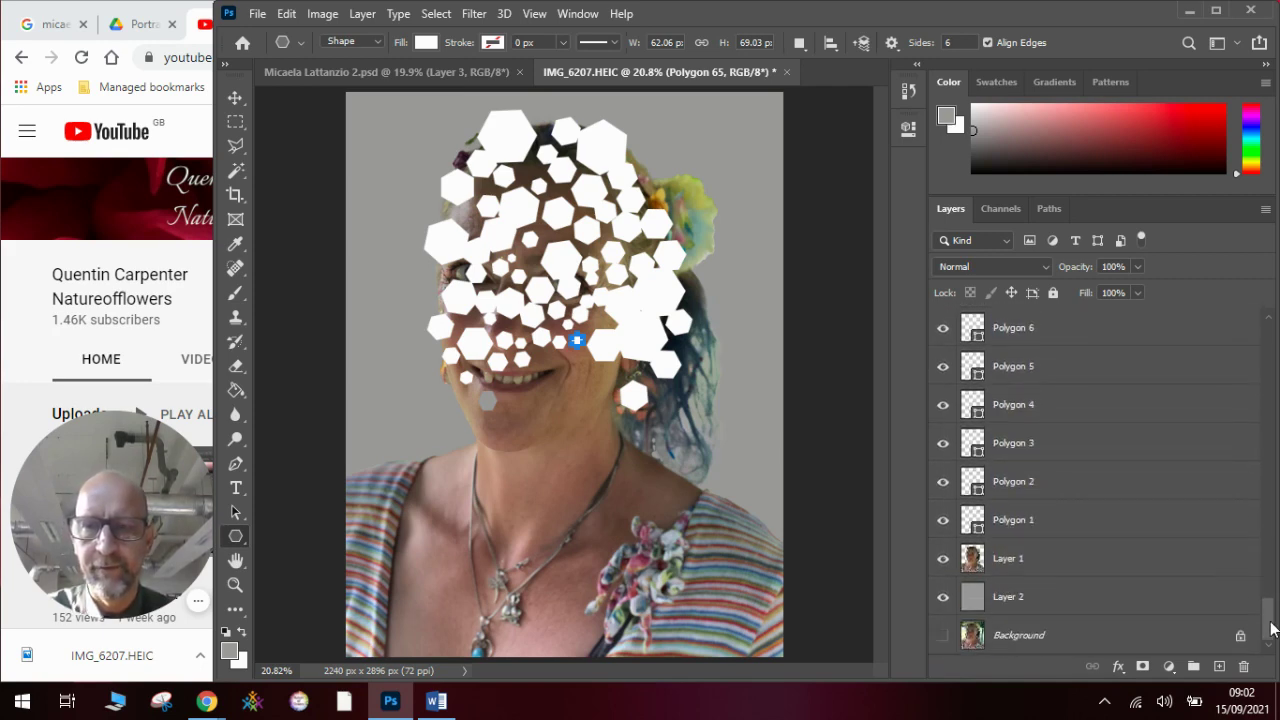
- Hide Layers 1 and 2, Merge Visible into Polygon 65, then show only Layer 2 again
click(943, 562)
click(943, 598)
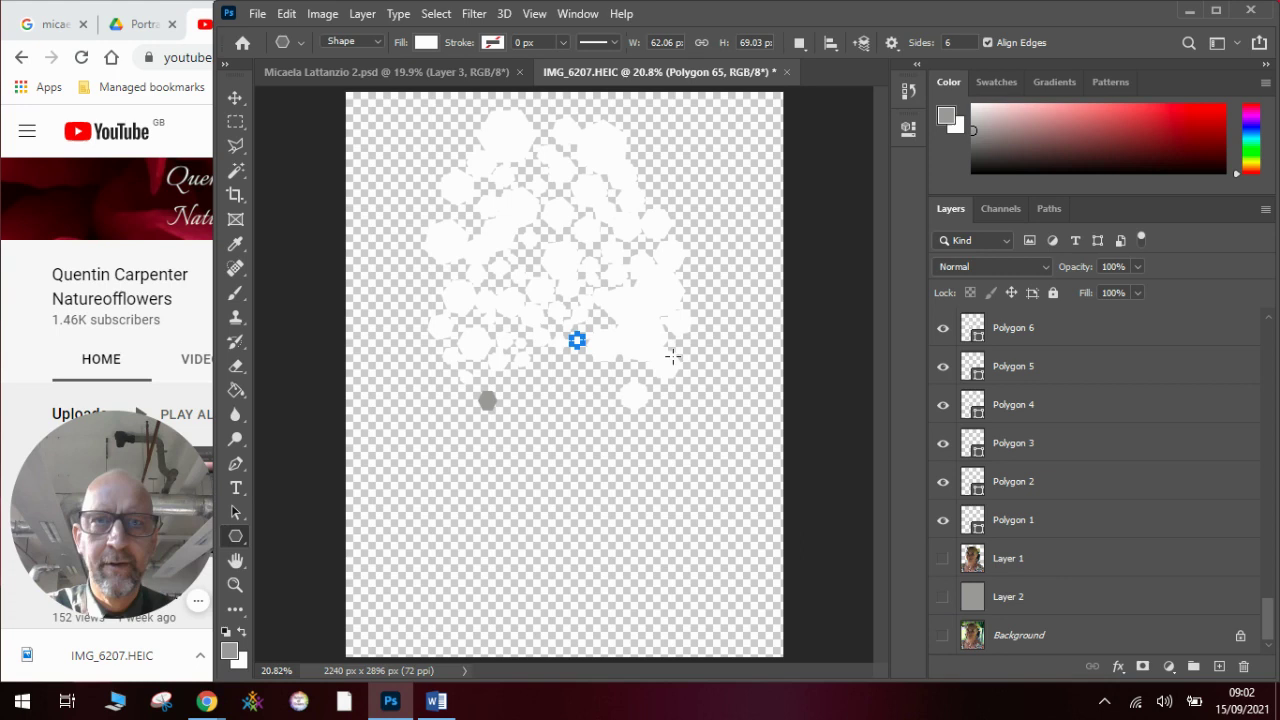
click(363, 14)
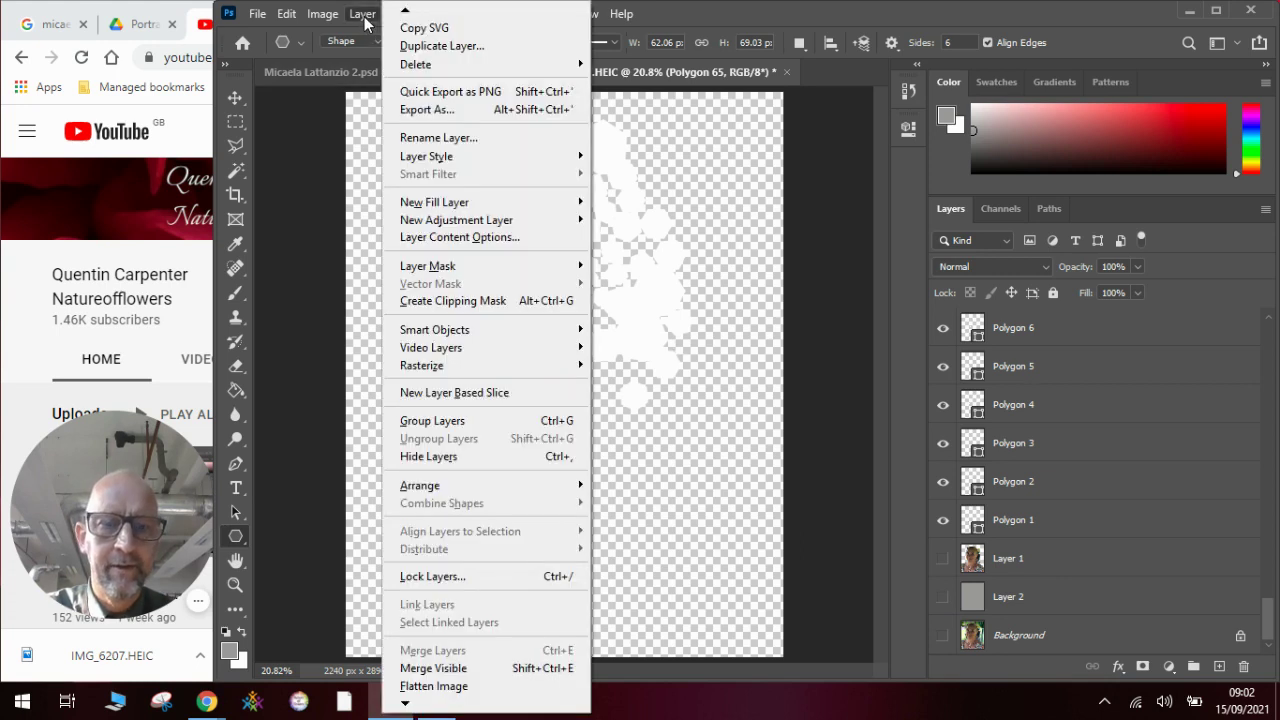
click(489, 670)
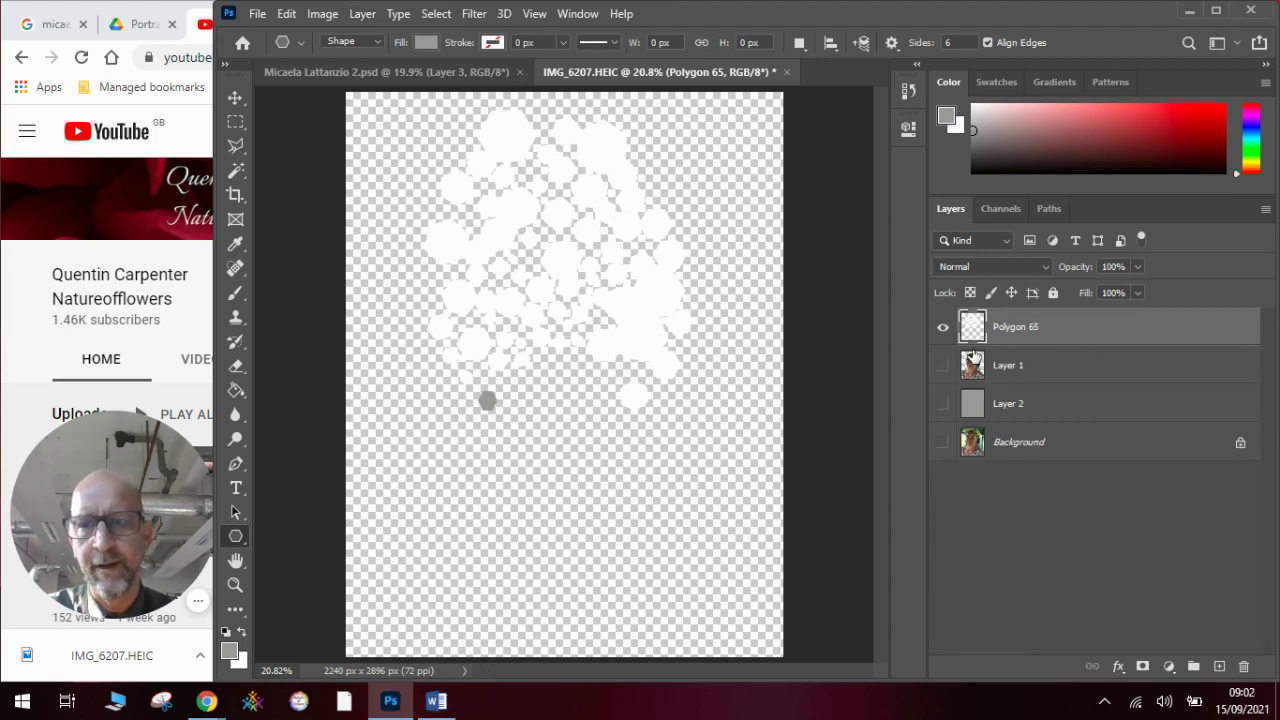
click(943, 405)
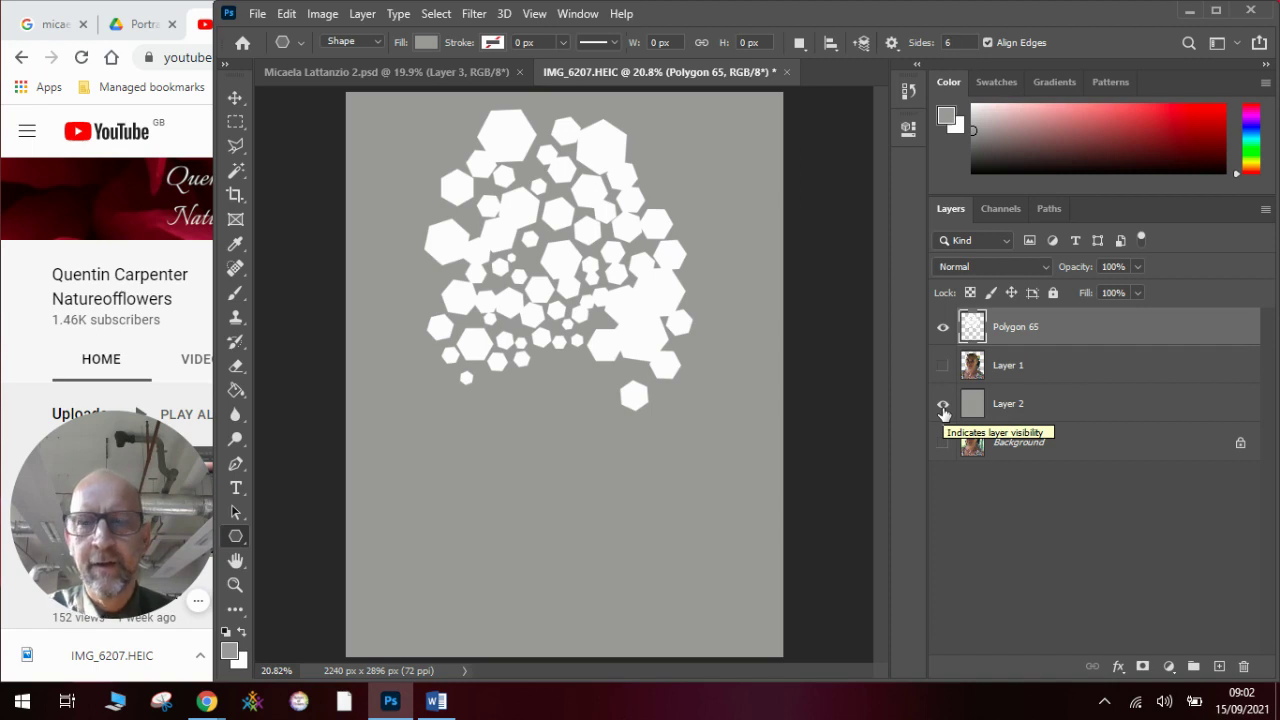
click(942, 366)
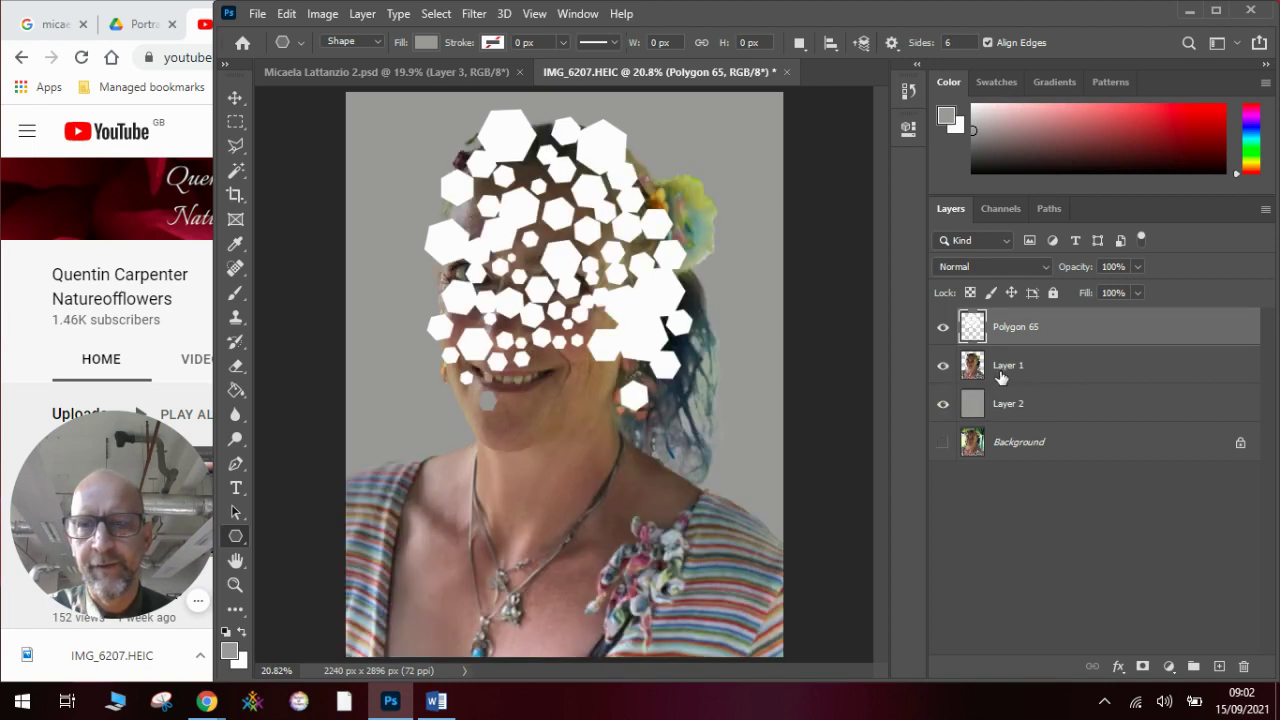
click(942, 366)
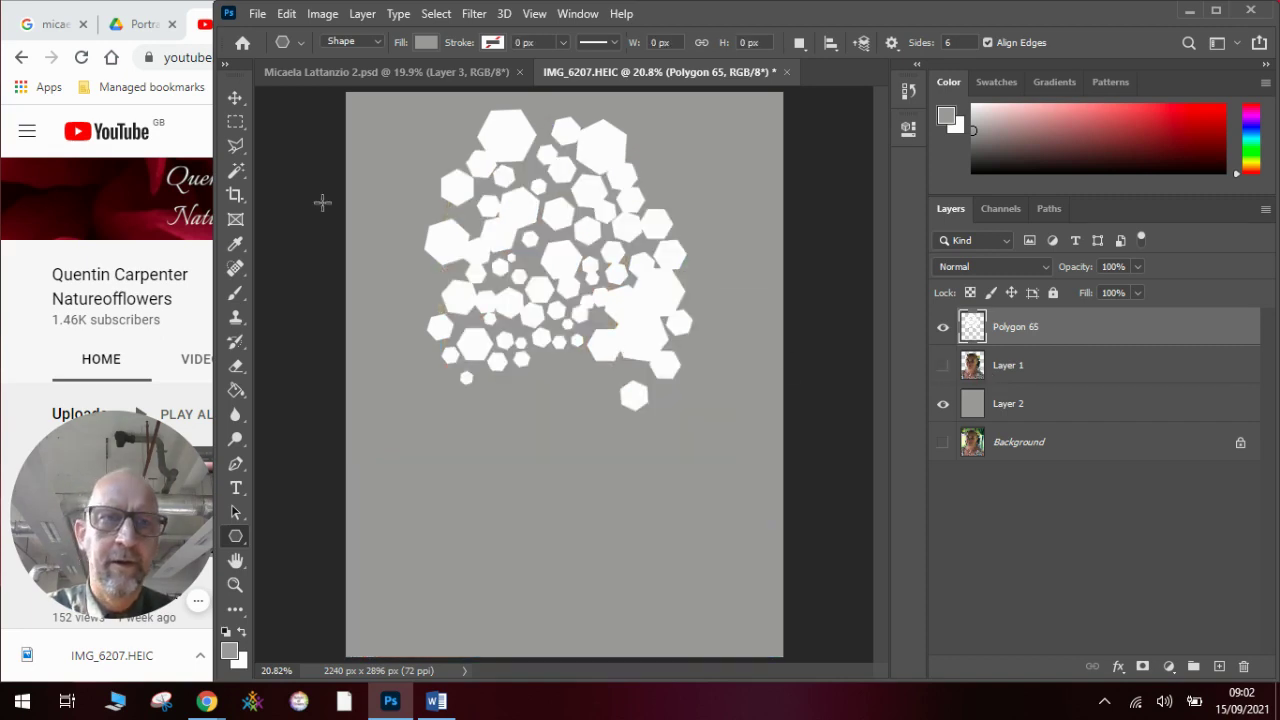
- Select the grey background with the Magic Wand and invert it to the hexagons
click(238, 174)
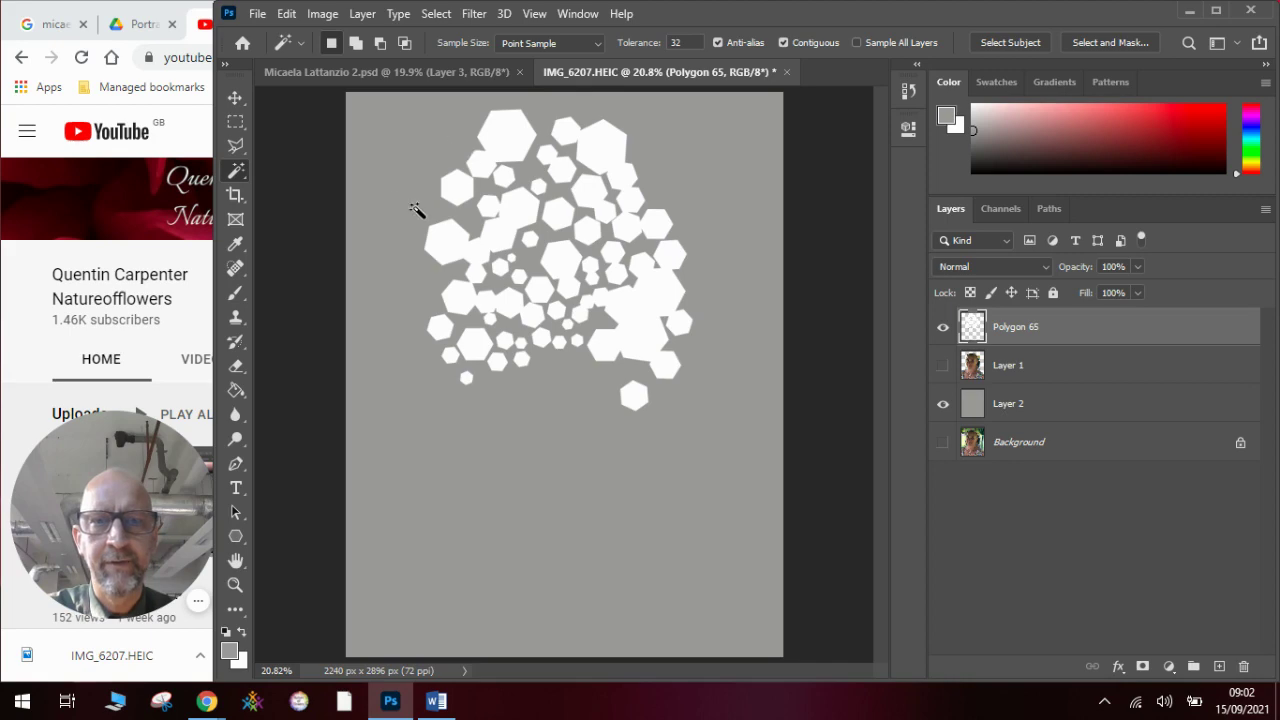
click(397, 206)
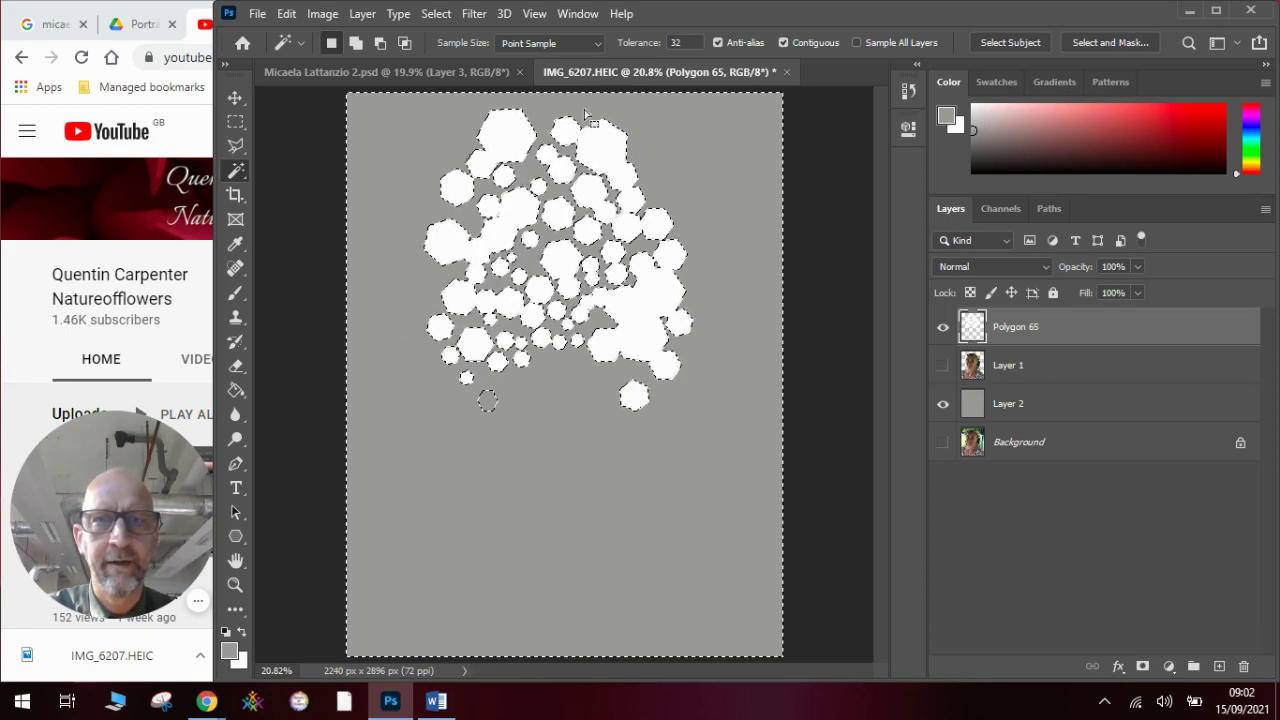
click(432, 15)
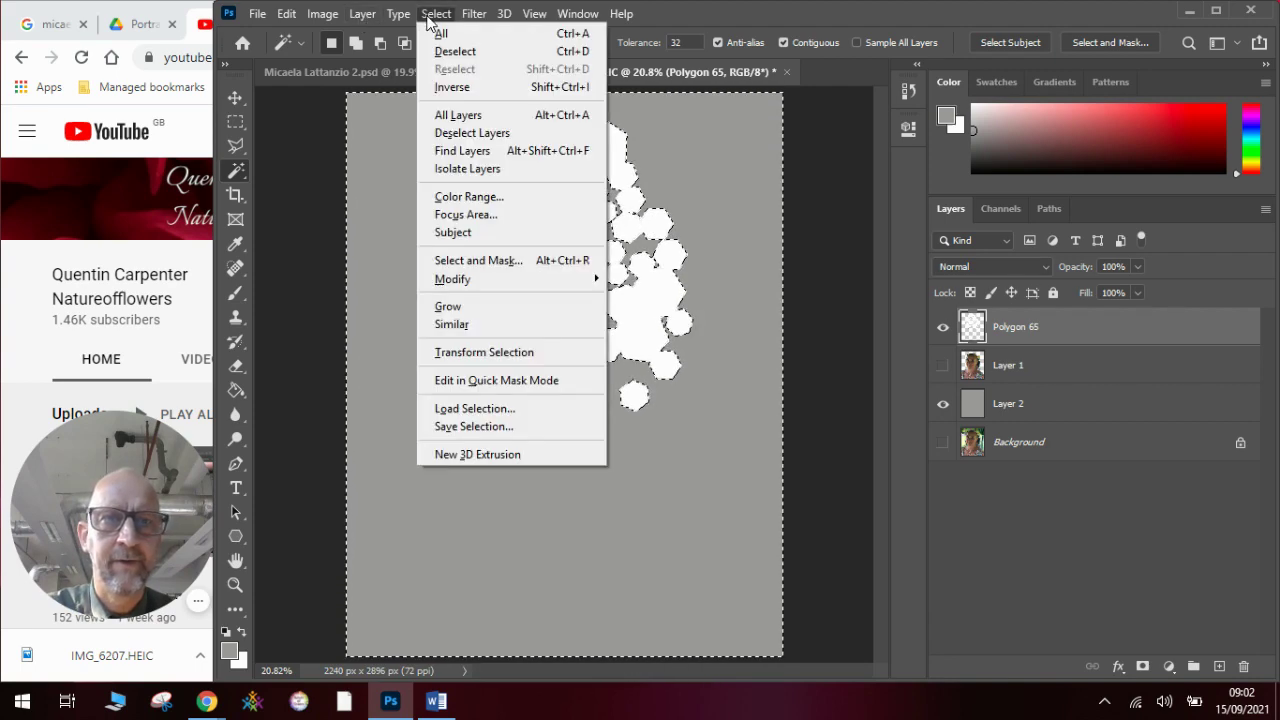
click(450, 87)
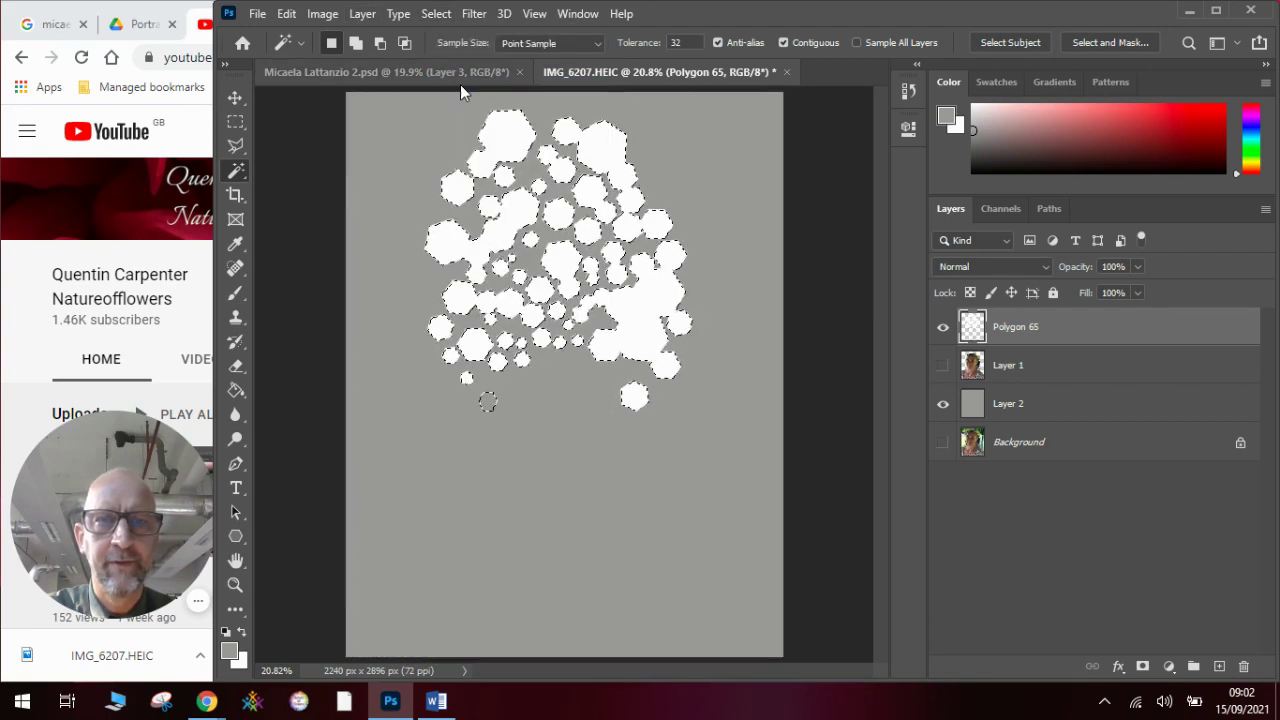
- Hide Polygon 65, then make Layer 1 active and visible
click(943, 331)
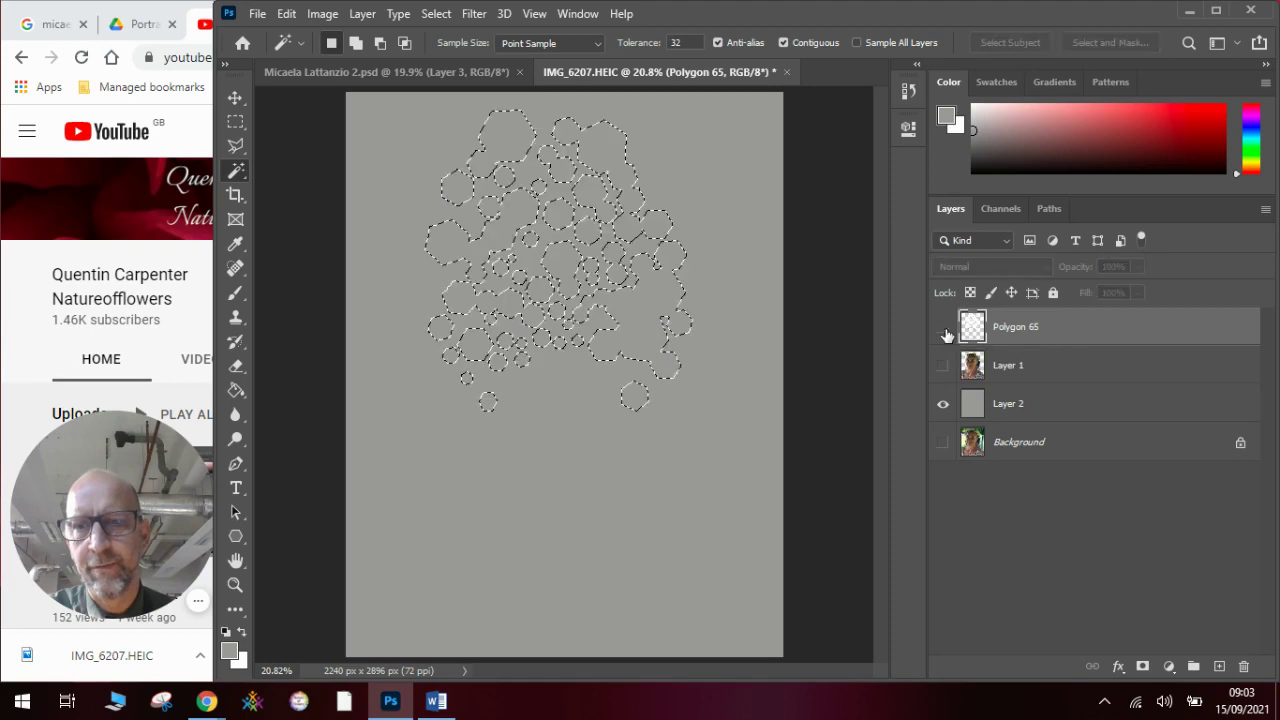
click(1016, 369)
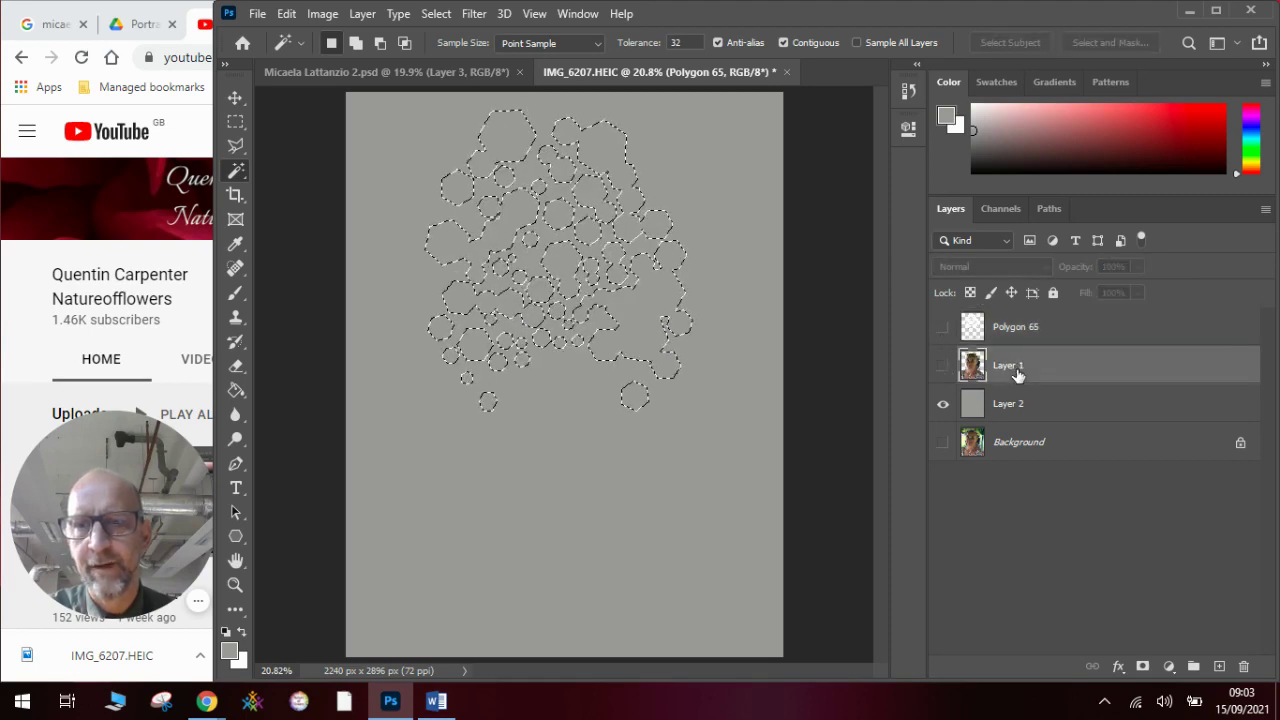
click(942, 368)
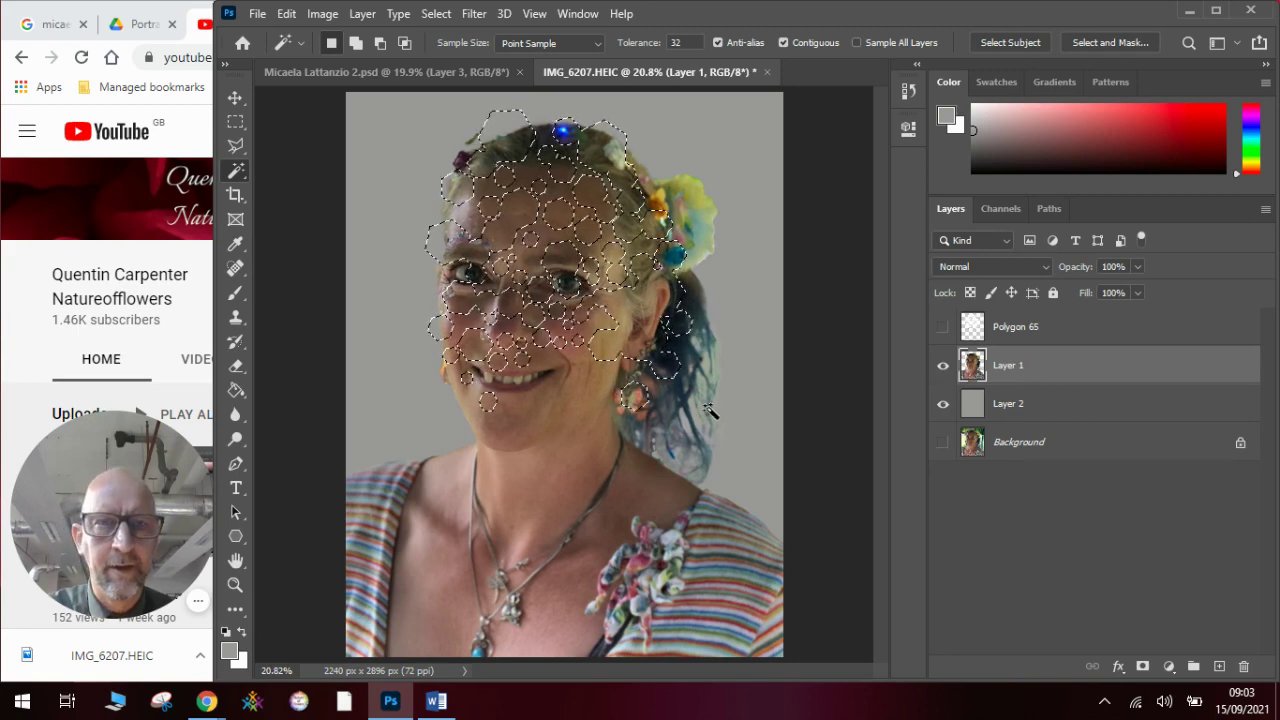
- Copy the hexagon-shaped face pieces and paste them as a new Layer 3
click(286, 13)
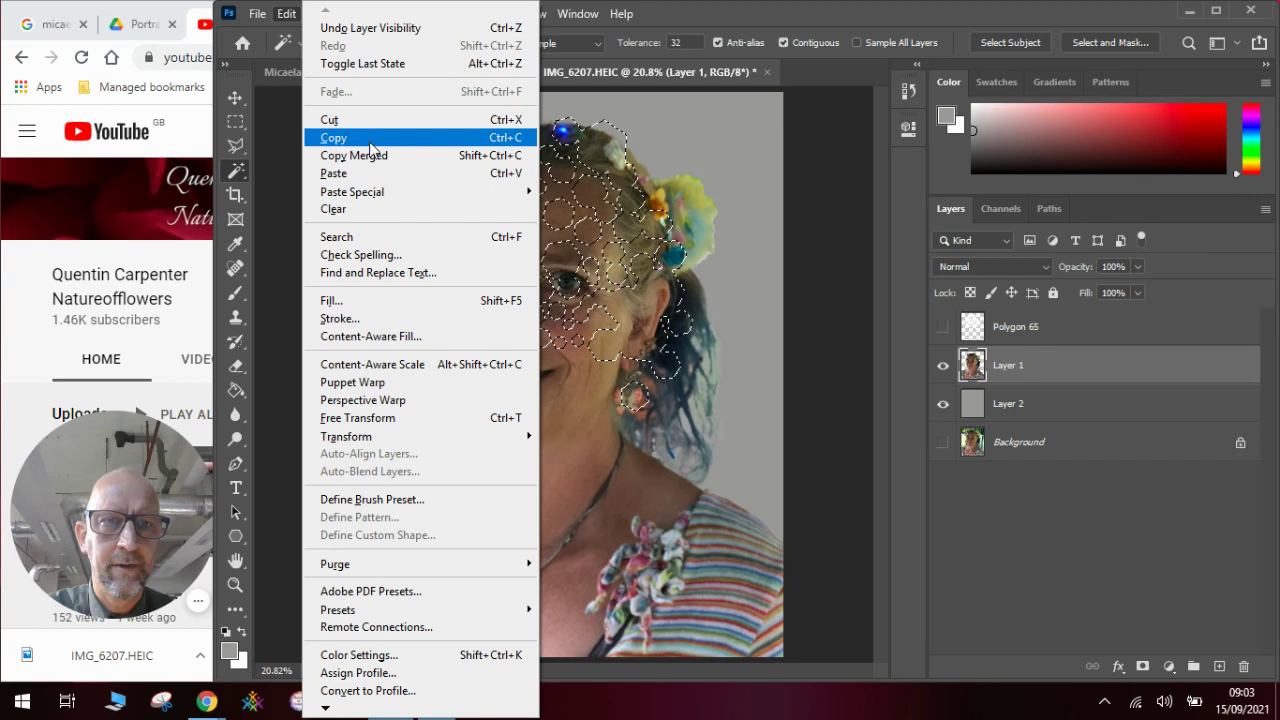
click(369, 141)
click(286, 13)
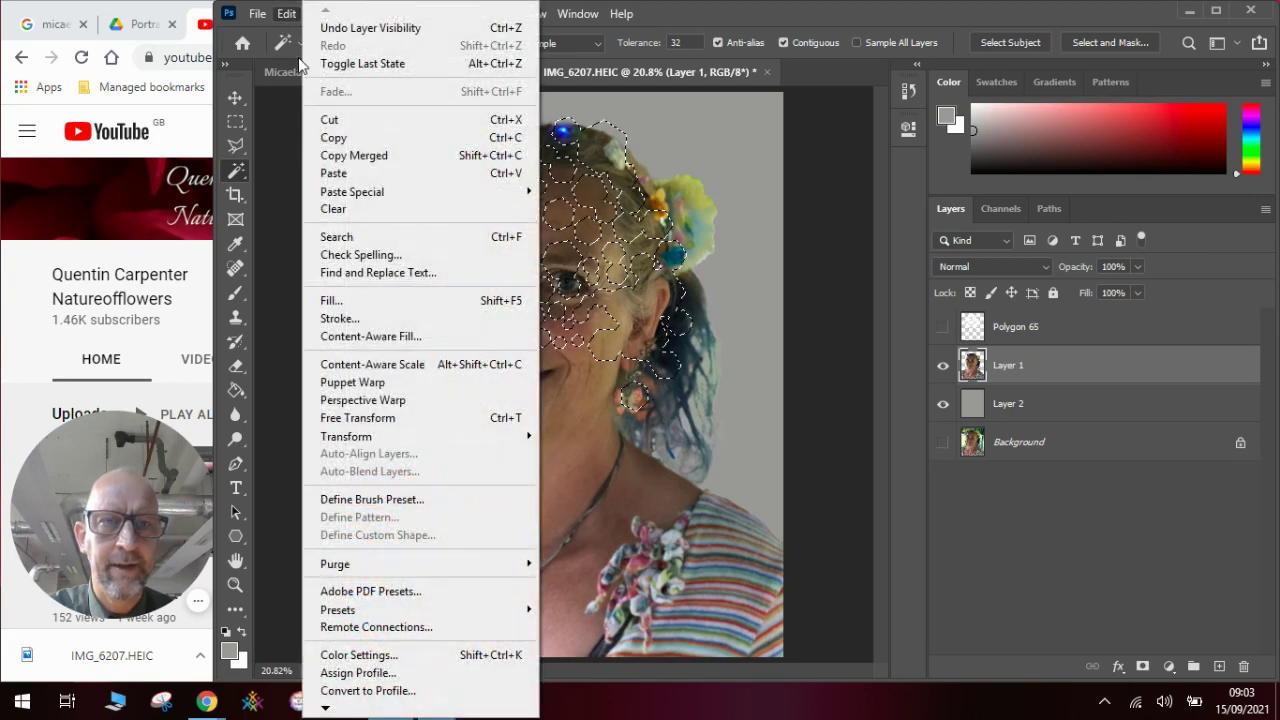
click(333, 173)
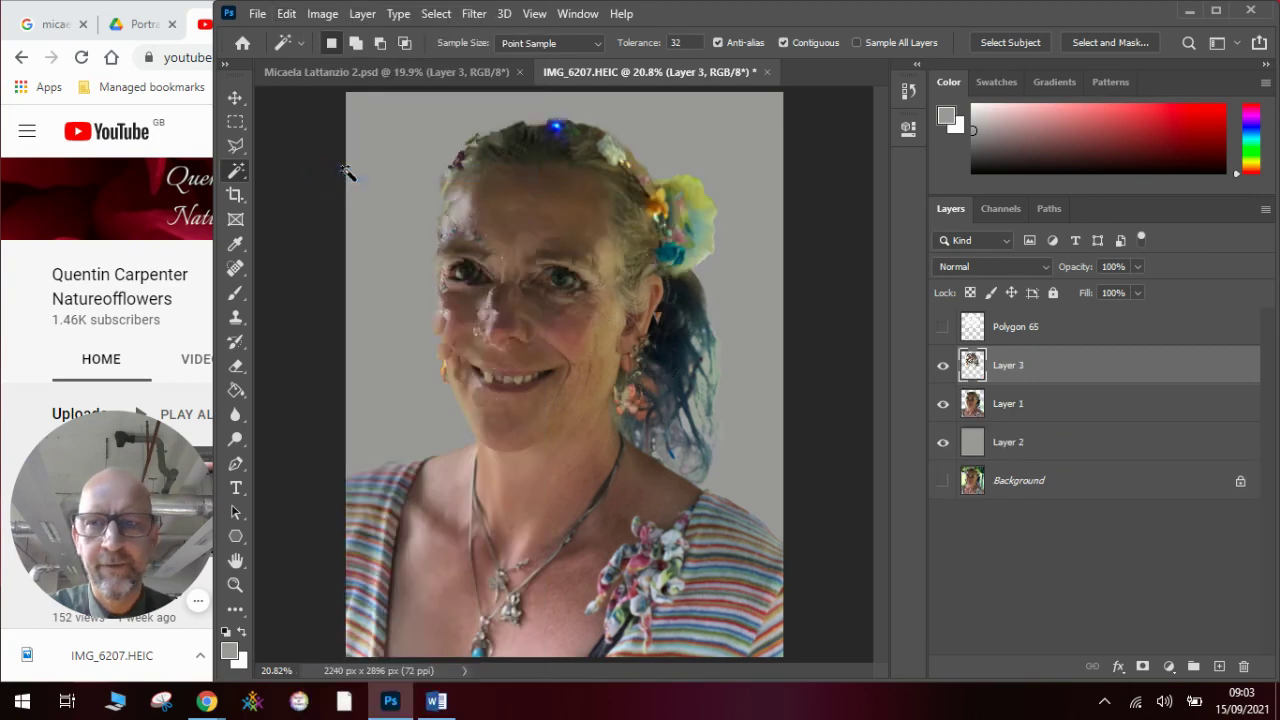
- Compare Layer 1 and Layer 3, leaving Layer 3 hidden and the full portrait showing
click(943, 404)
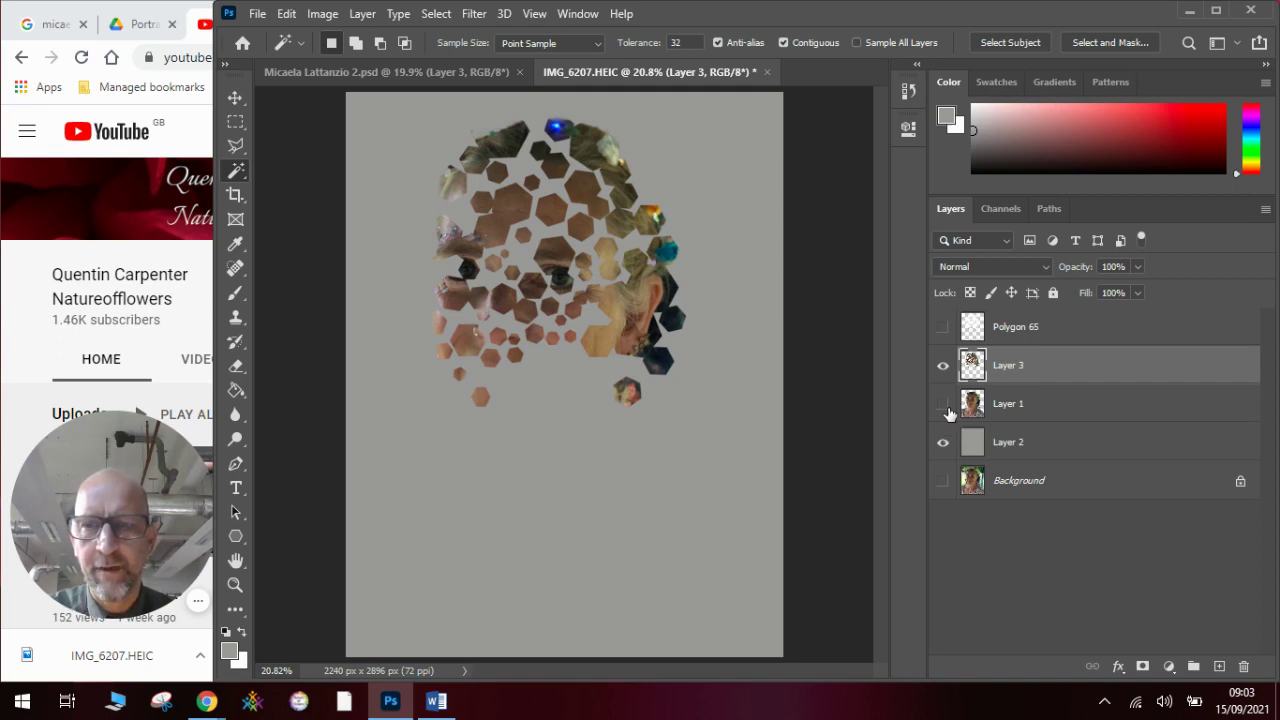
click(944, 407)
click(942, 407)
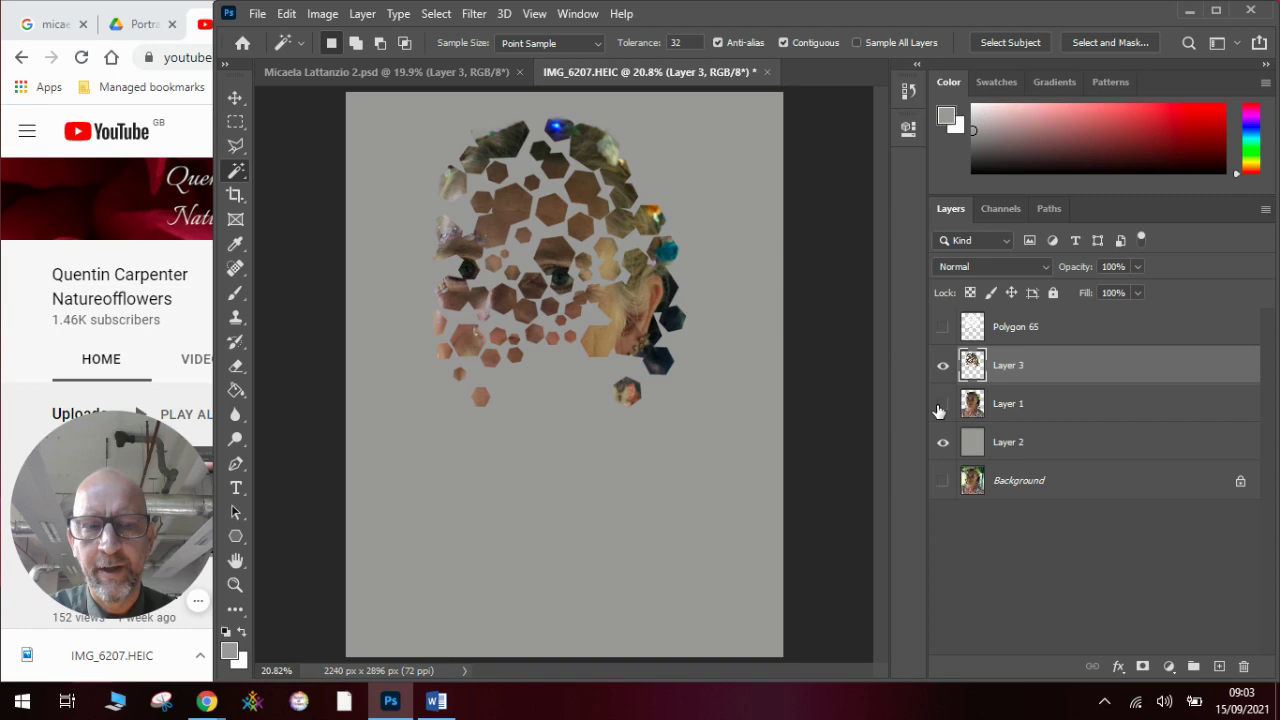
click(942, 405)
click(942, 366)
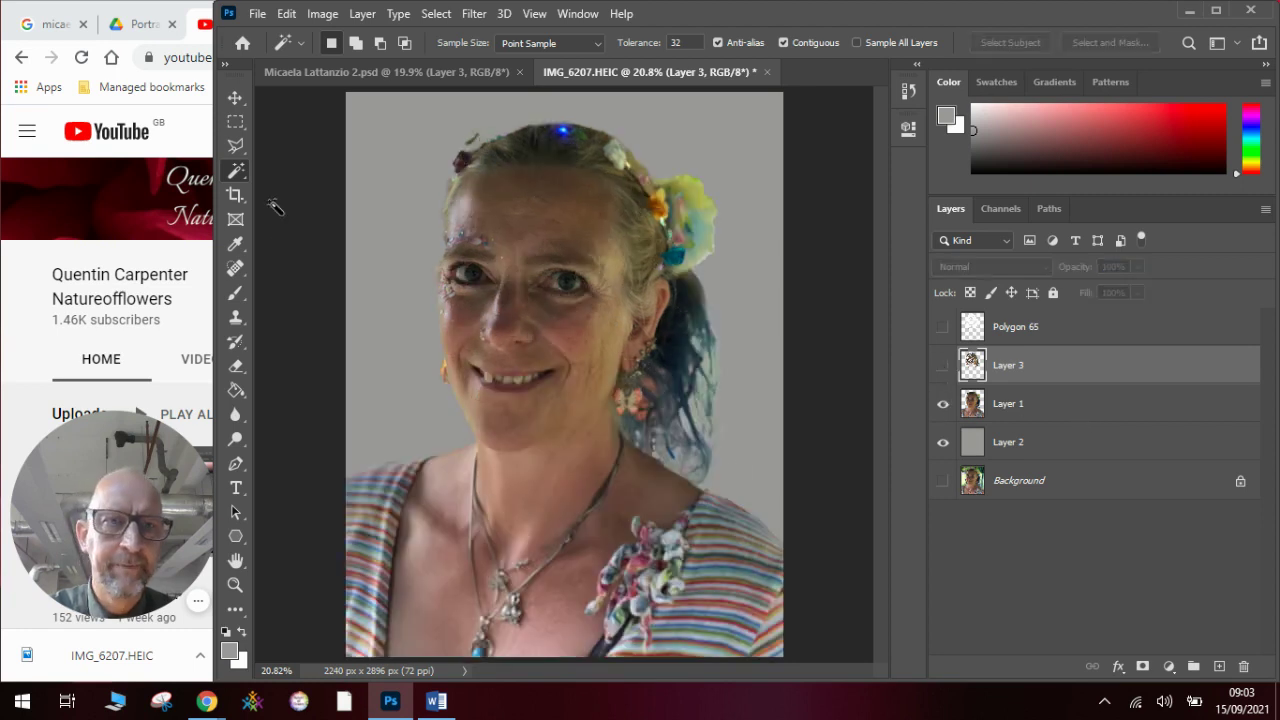
- With the Polygonal Lasso, trace from the mouth corner along the lips and down the cheek
click(236, 146)
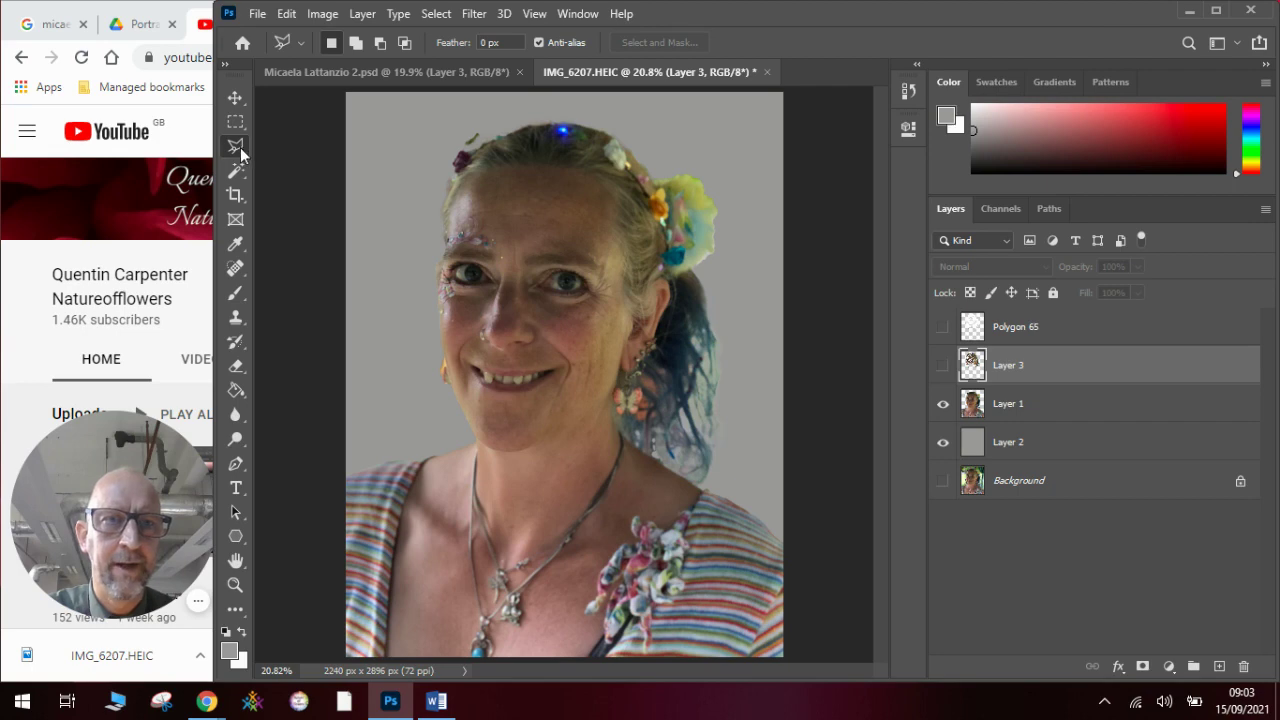
click(462, 392)
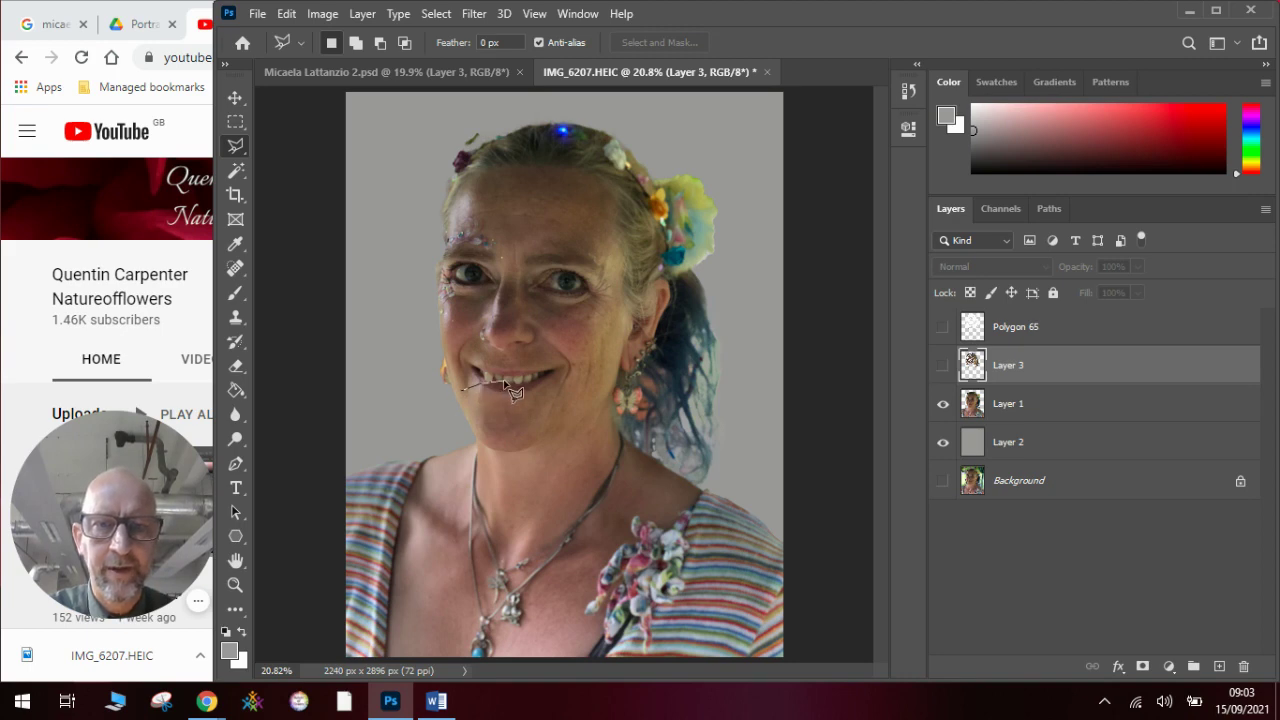
click(500, 382)
click(520, 392)
click(541, 379)
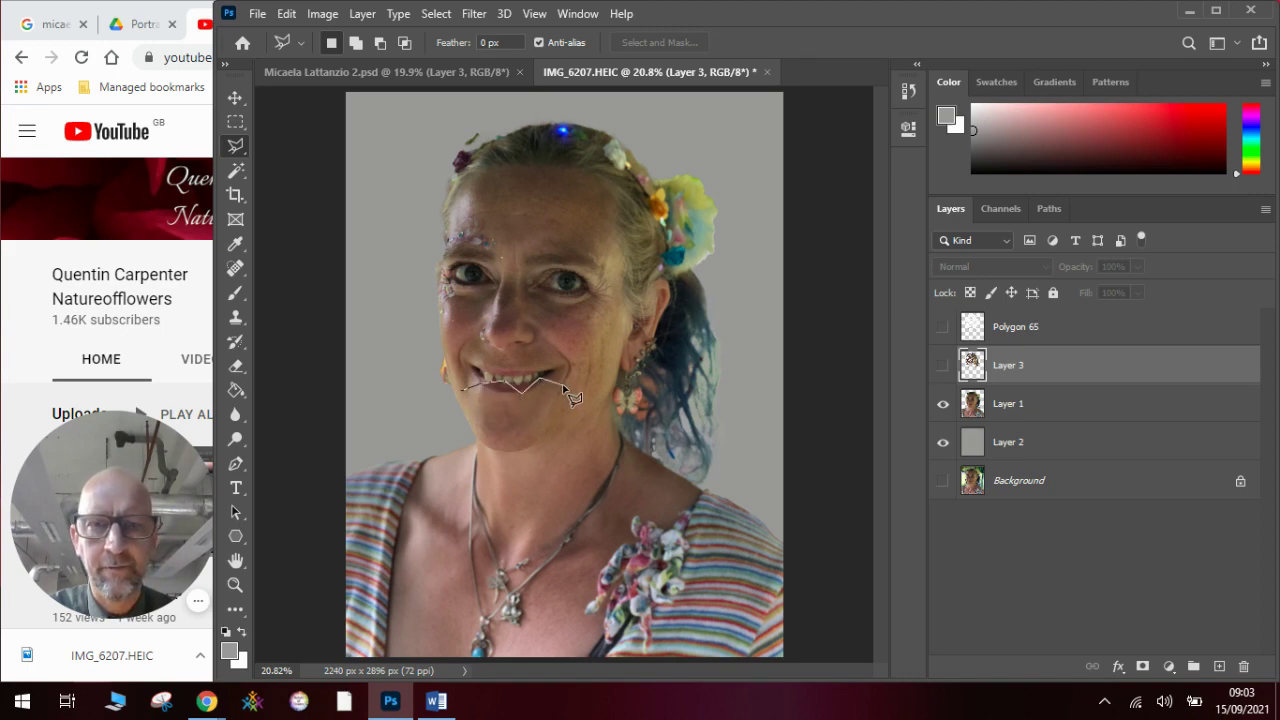
click(564, 392)
click(563, 401)
click(592, 386)
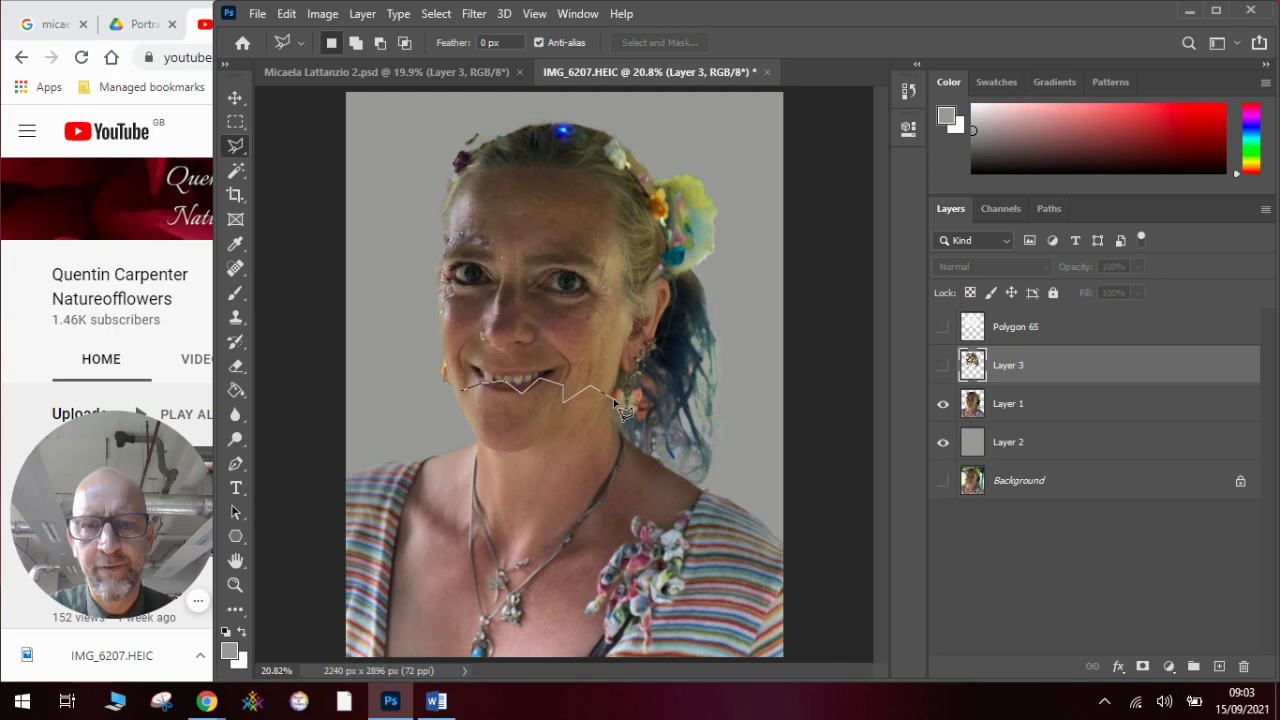
click(614, 400)
click(613, 428)
click(620, 440)
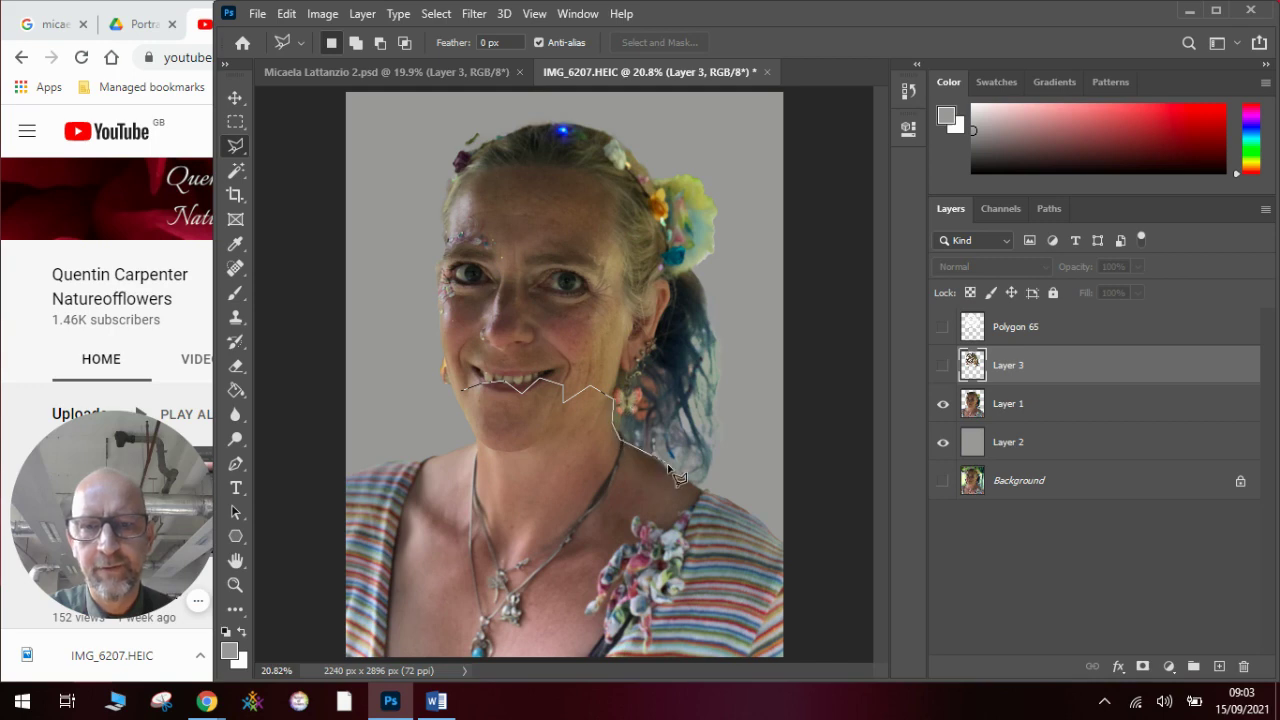
- Continue the outline down the neck, across the chest and bottom edge, closing at the mouth corner
click(668, 467)
click(636, 518)
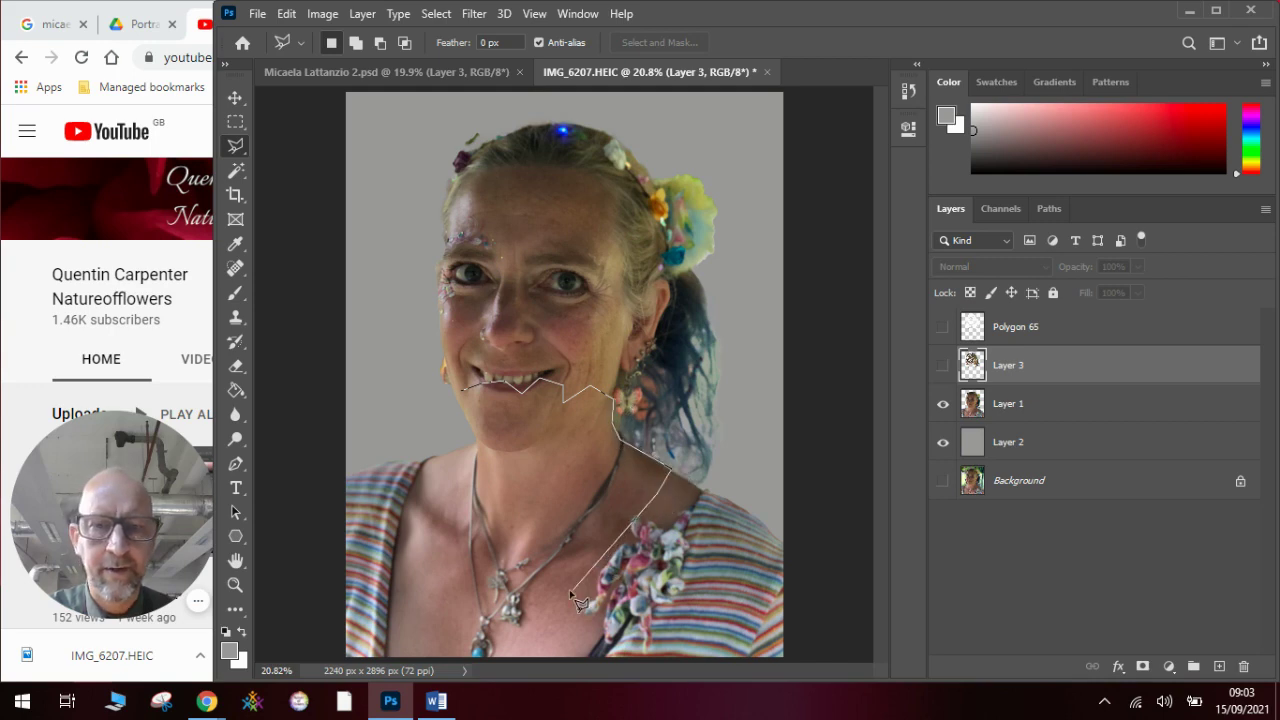
click(566, 598)
click(542, 641)
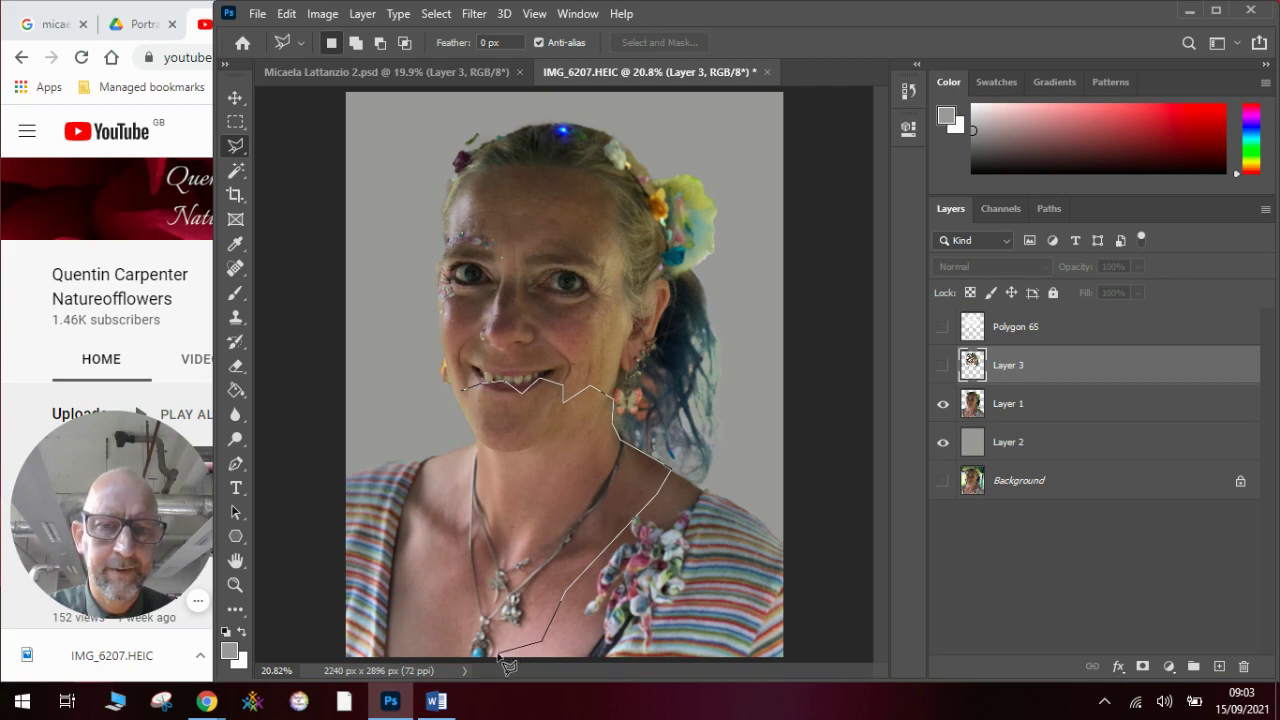
click(484, 652)
click(440, 642)
click(425, 548)
click(448, 515)
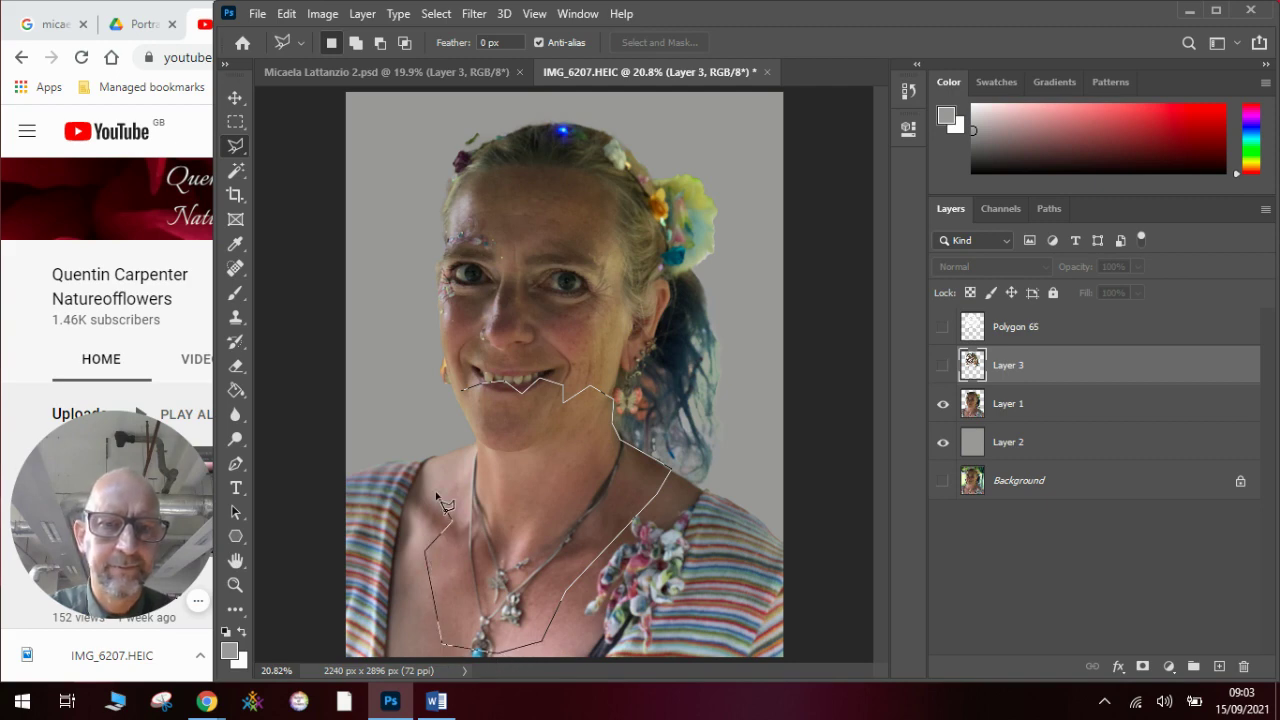
click(435, 489)
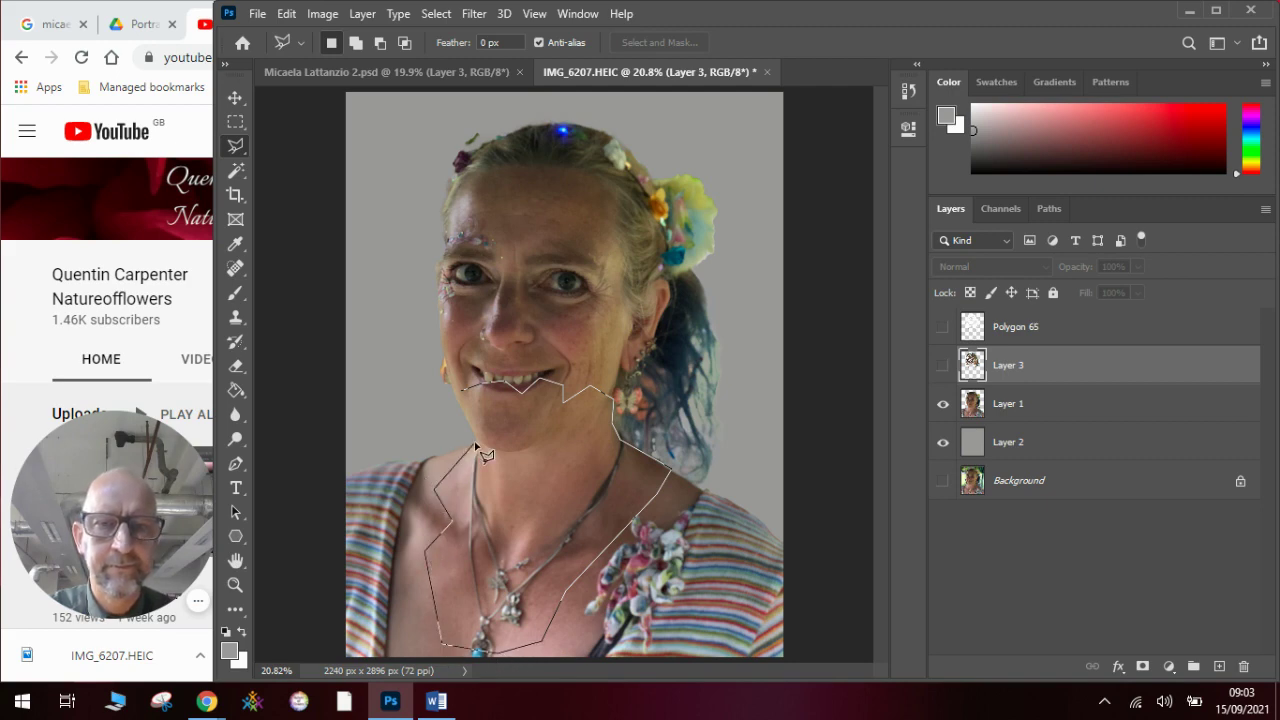
click(476, 447)
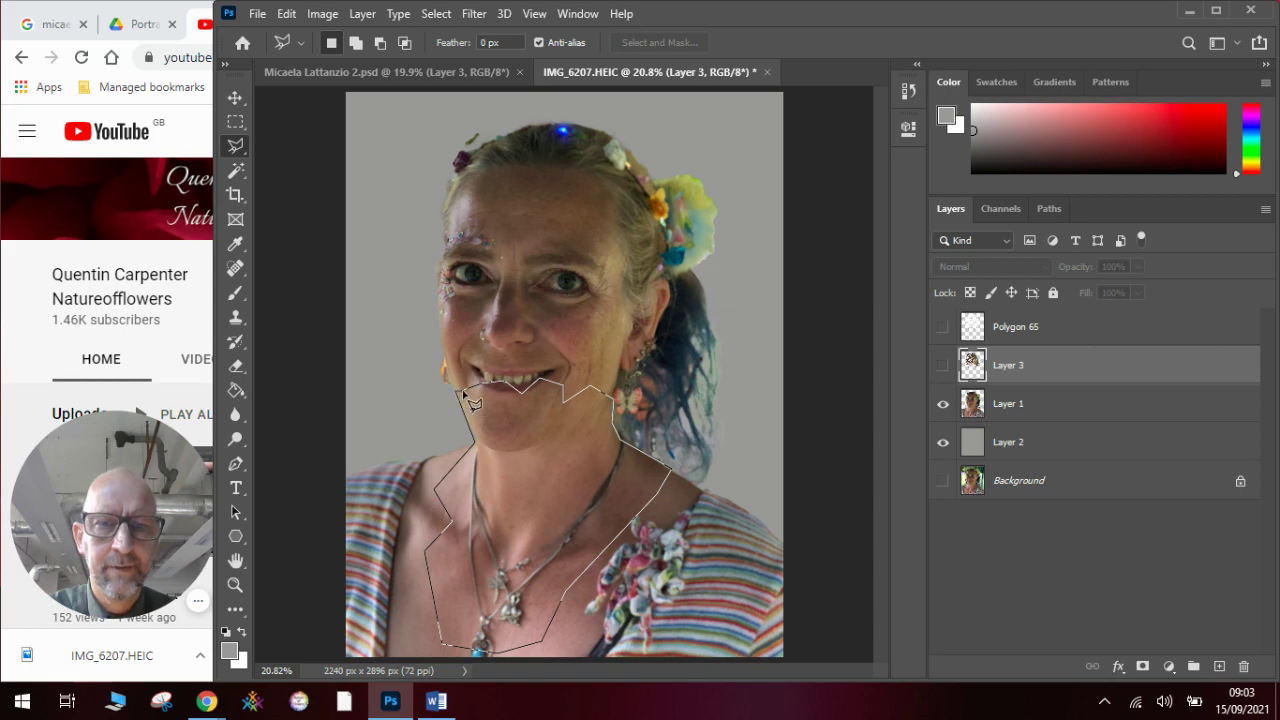
click(463, 391)
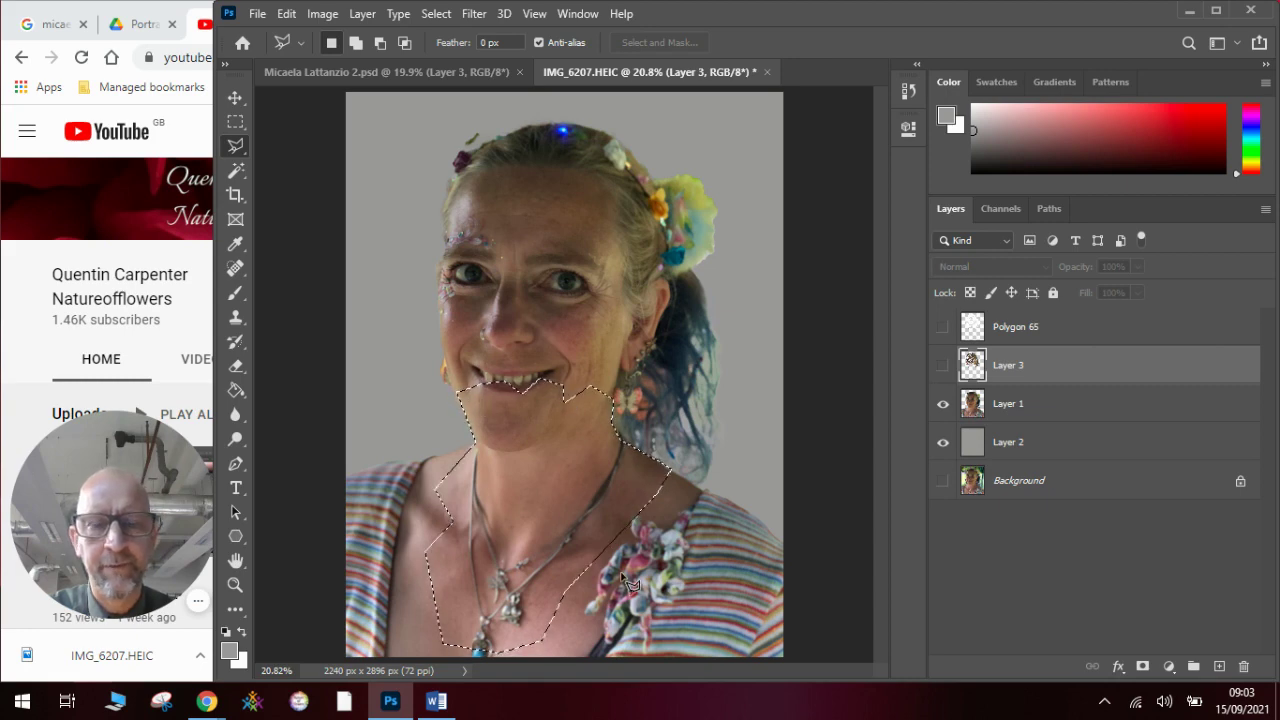
- Copy the neck and chest from Layer 1 into new Layer 4, then hide Layer 1 and show Layer 3
click(1050, 405)
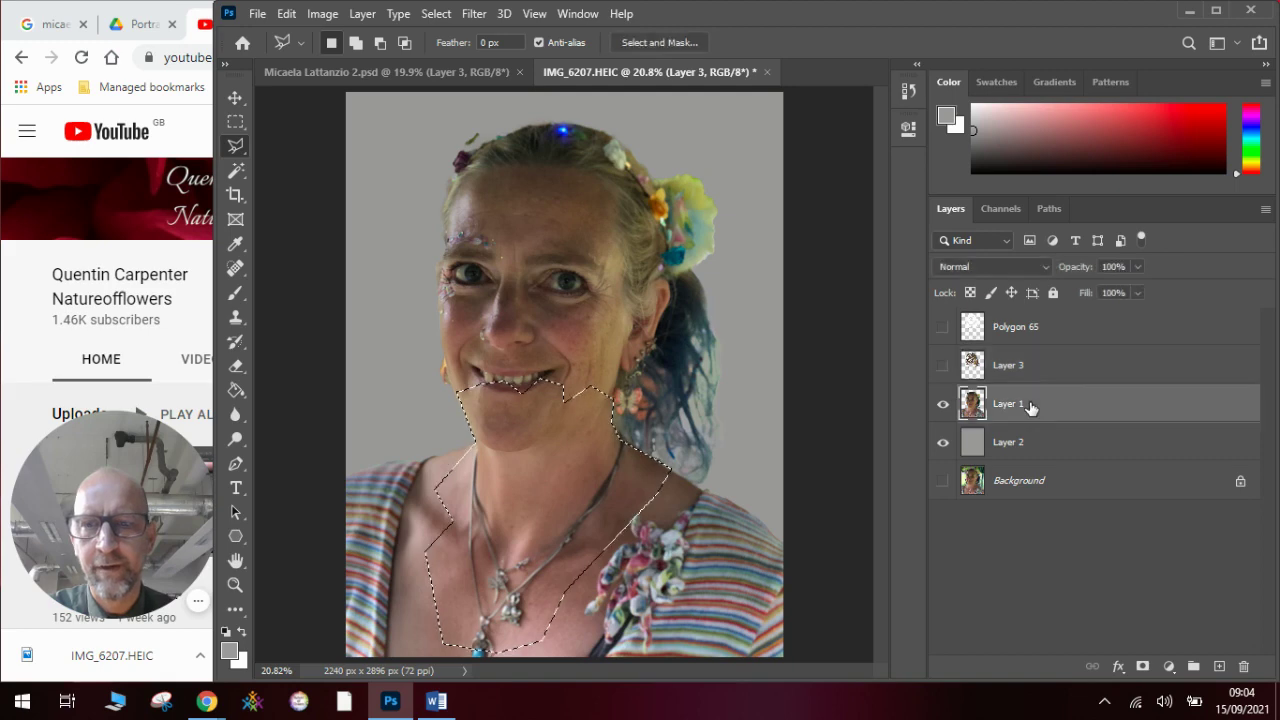
click(287, 14)
click(342, 134)
click(287, 14)
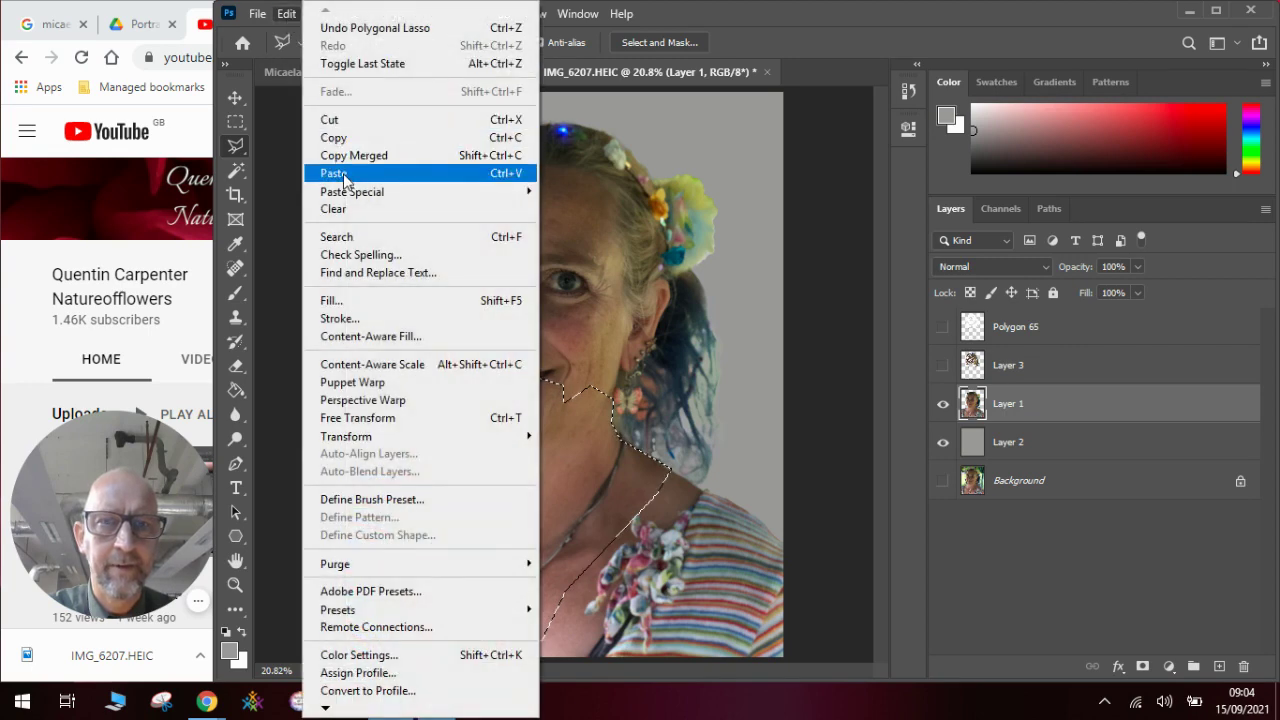
click(340, 172)
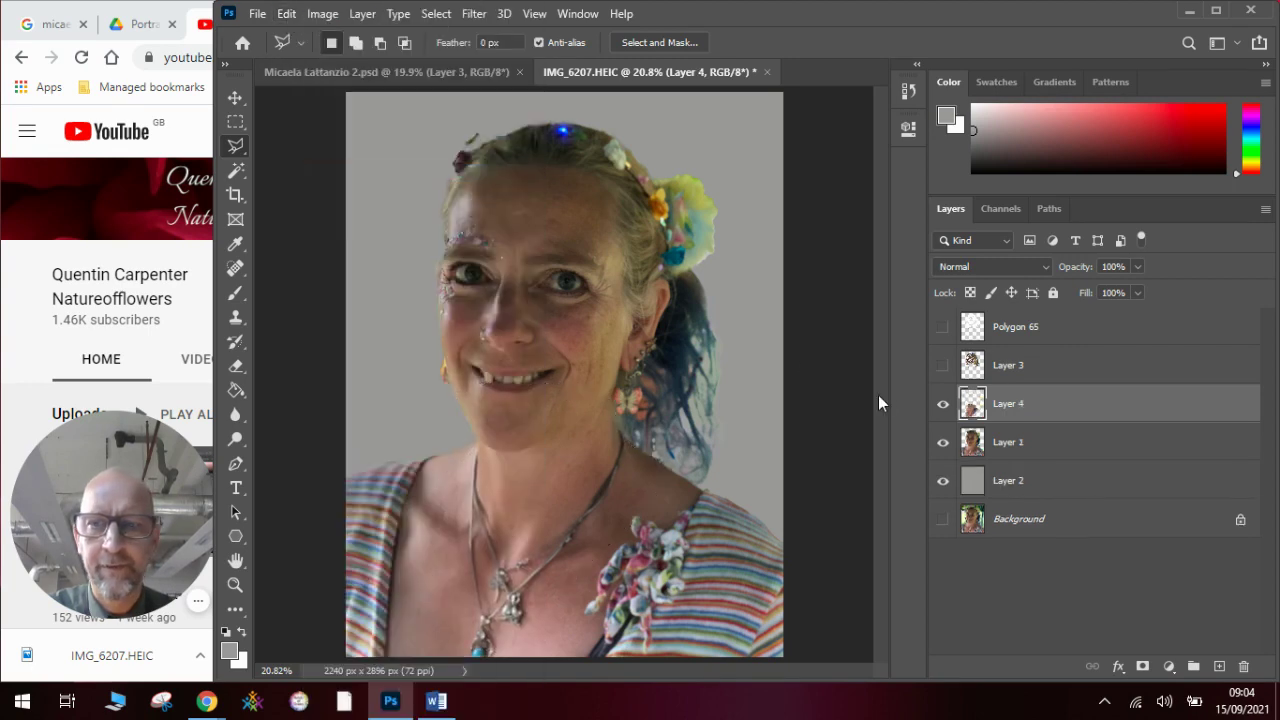
click(942, 442)
click(941, 367)
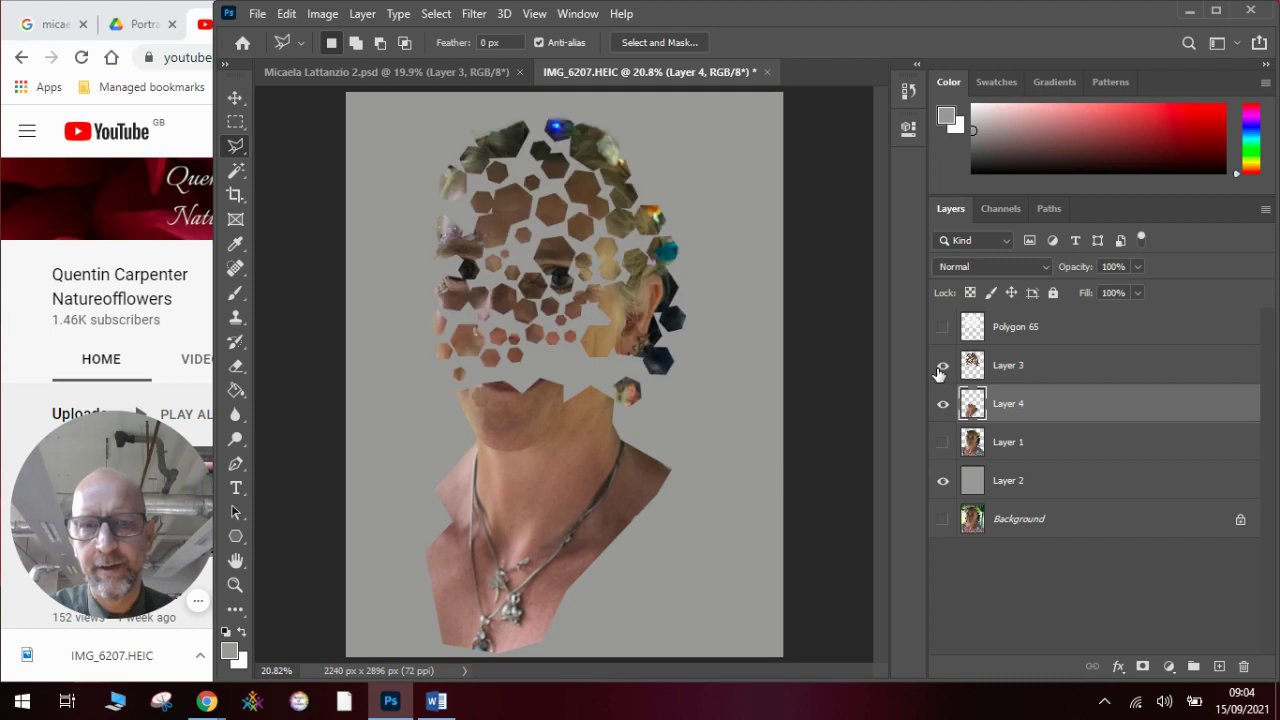
- Browse Layer 3's context menus, then select Layer 4 and open its layer context menu
right_click(1012, 372)
click(997, 370)
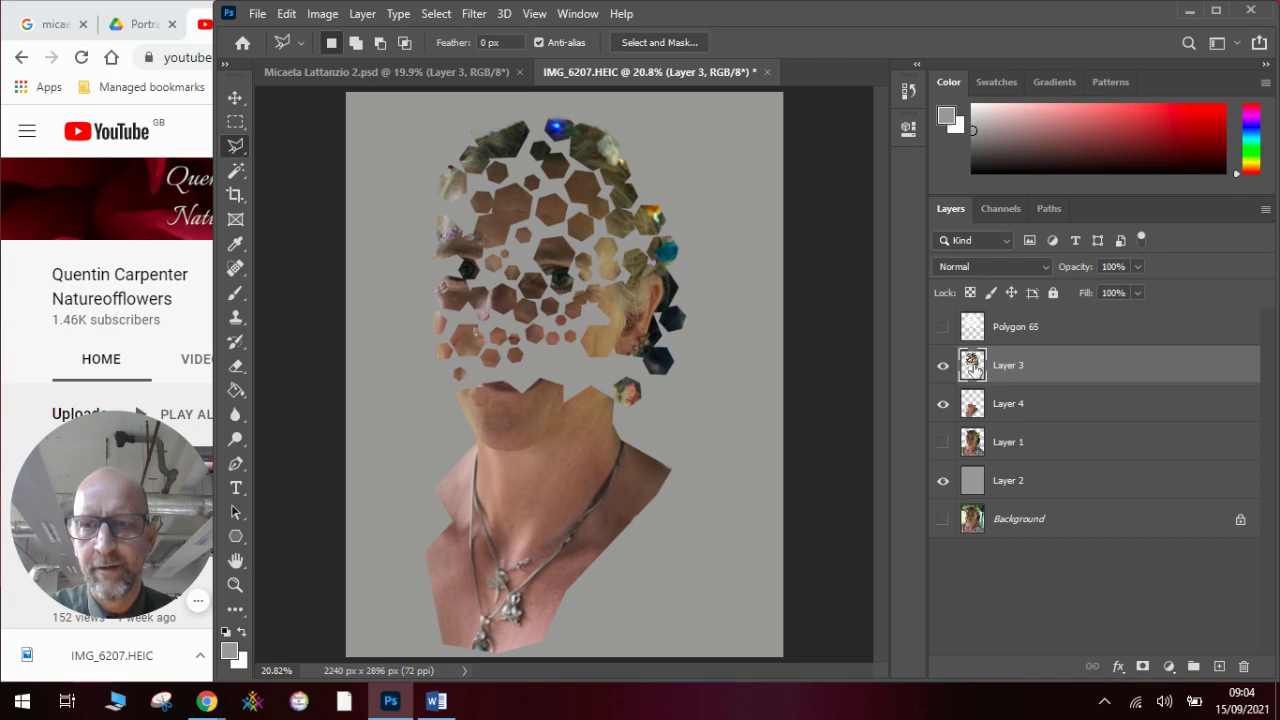
right_click(994, 367)
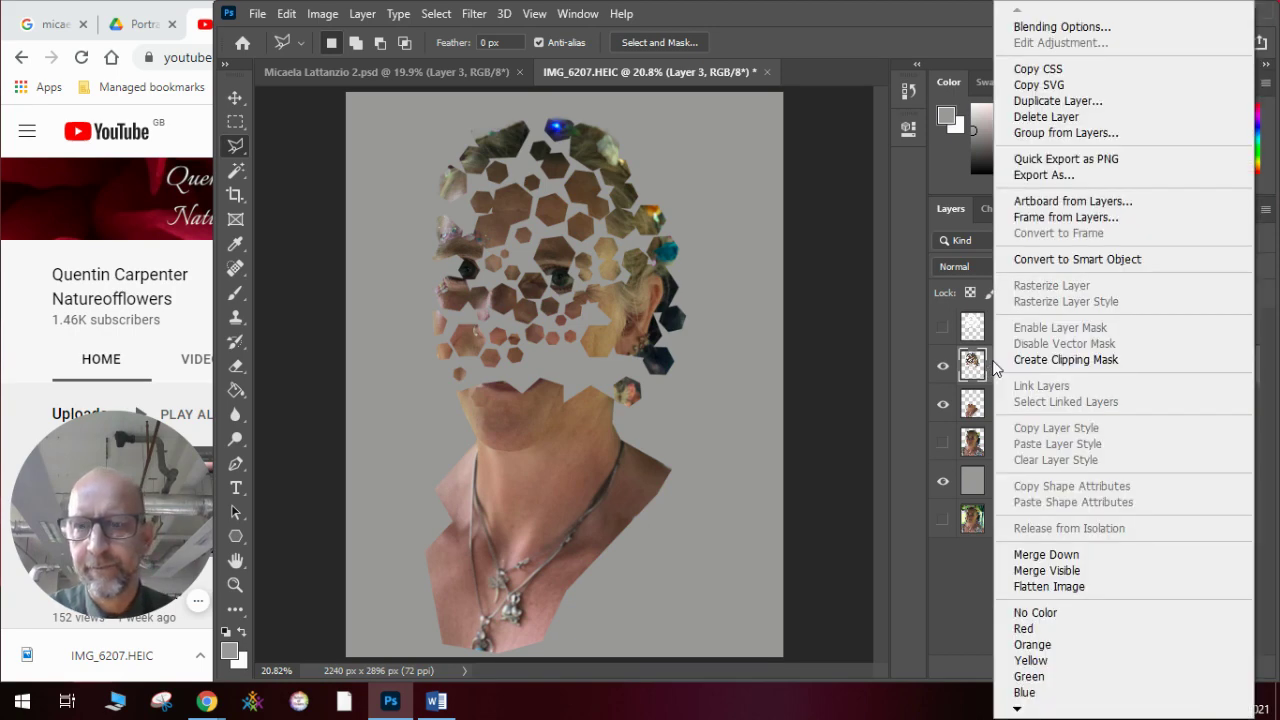
click(978, 366)
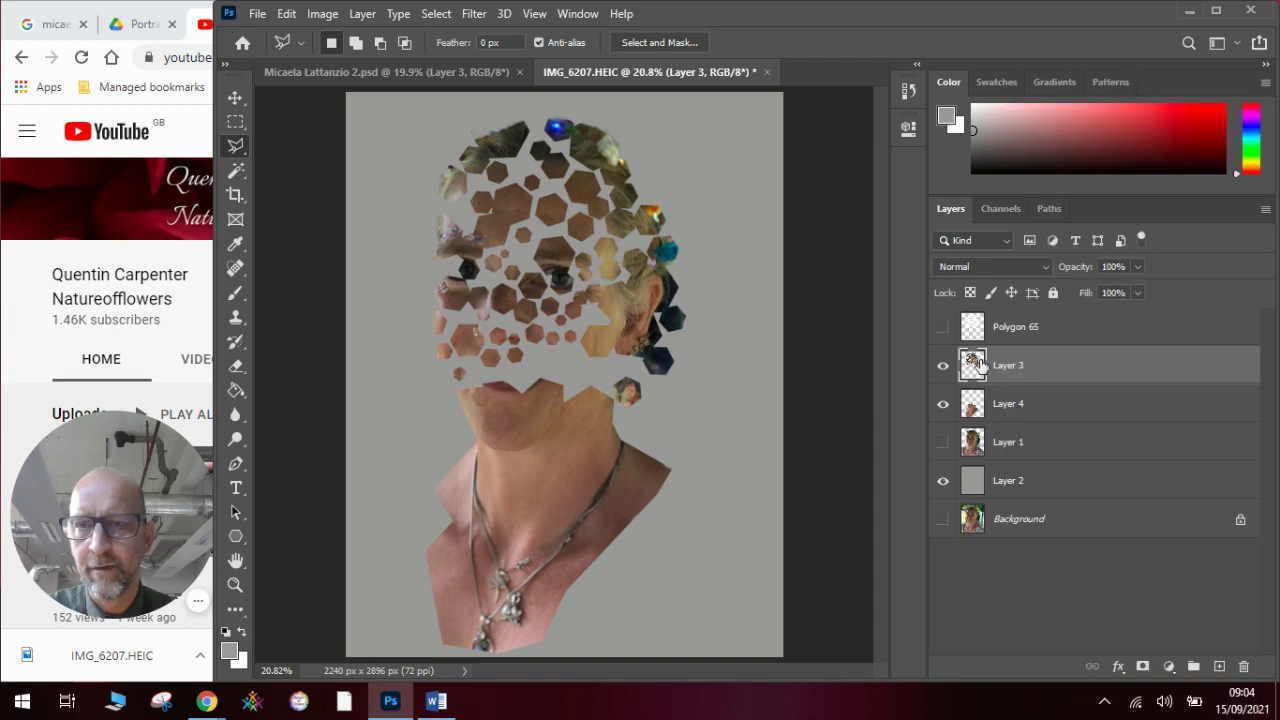
right_click(977, 372)
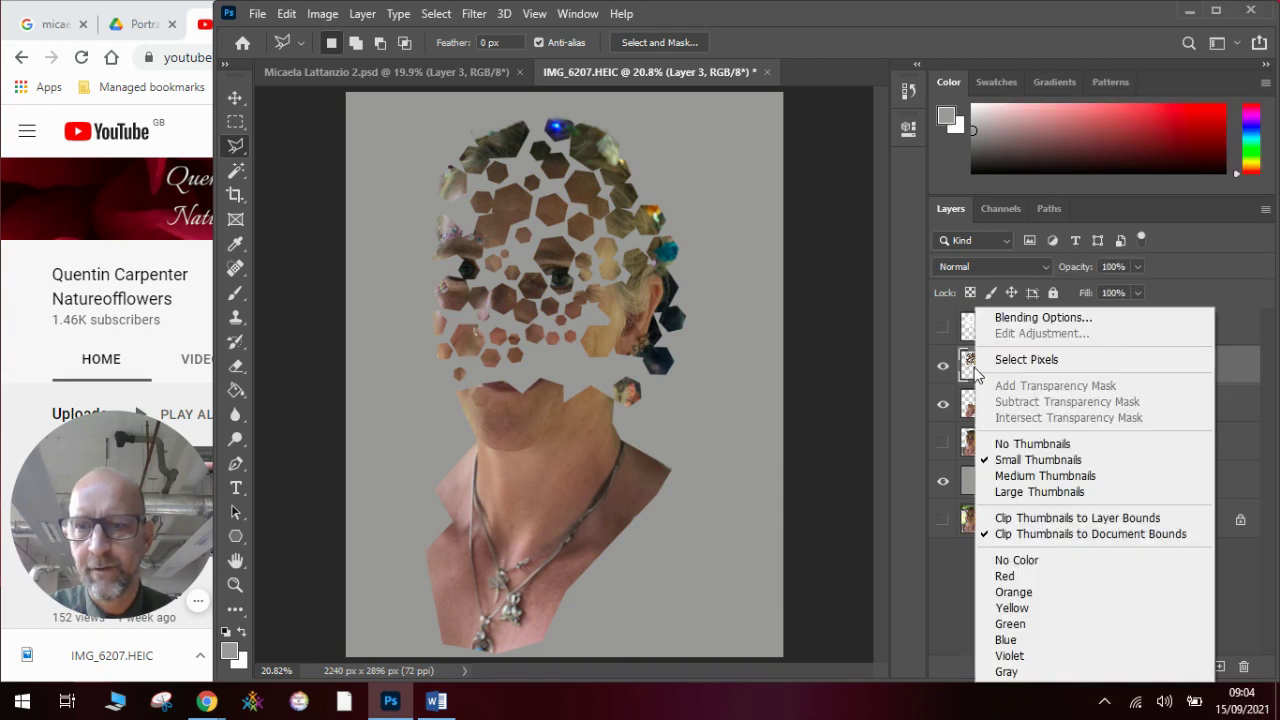
click(1240, 364)
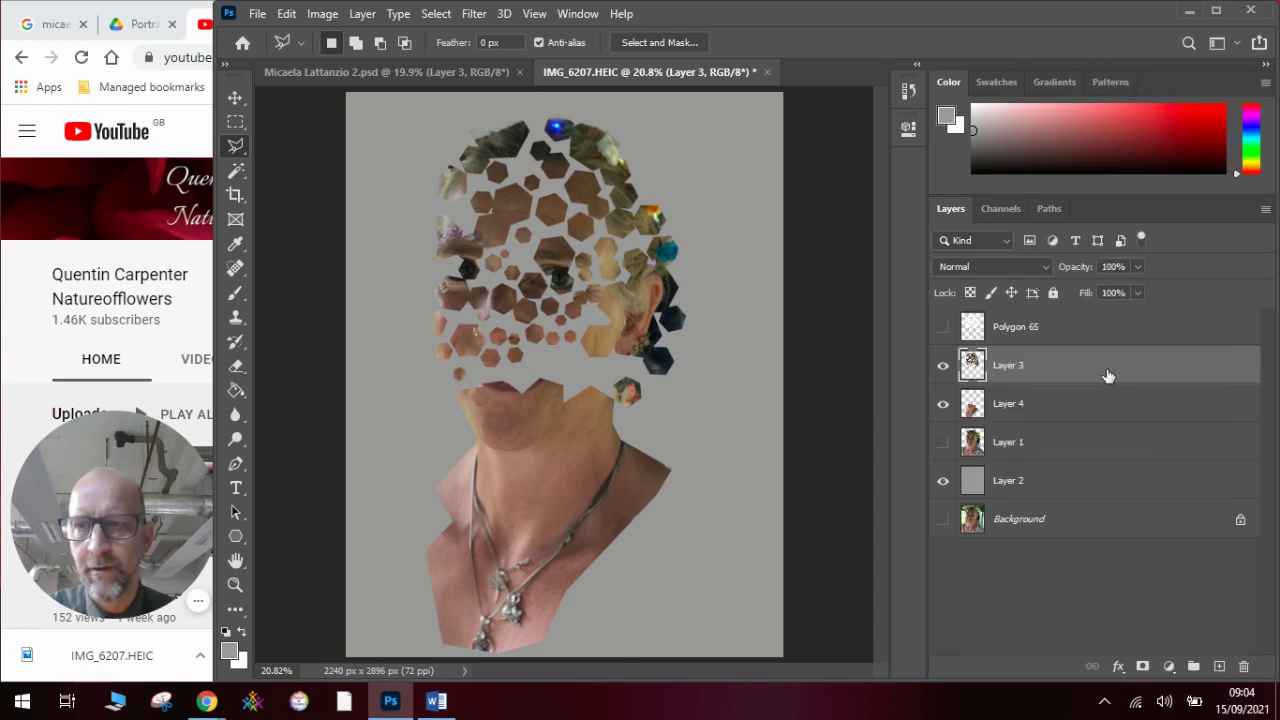
right_click(1036, 373)
click(1070, 371)
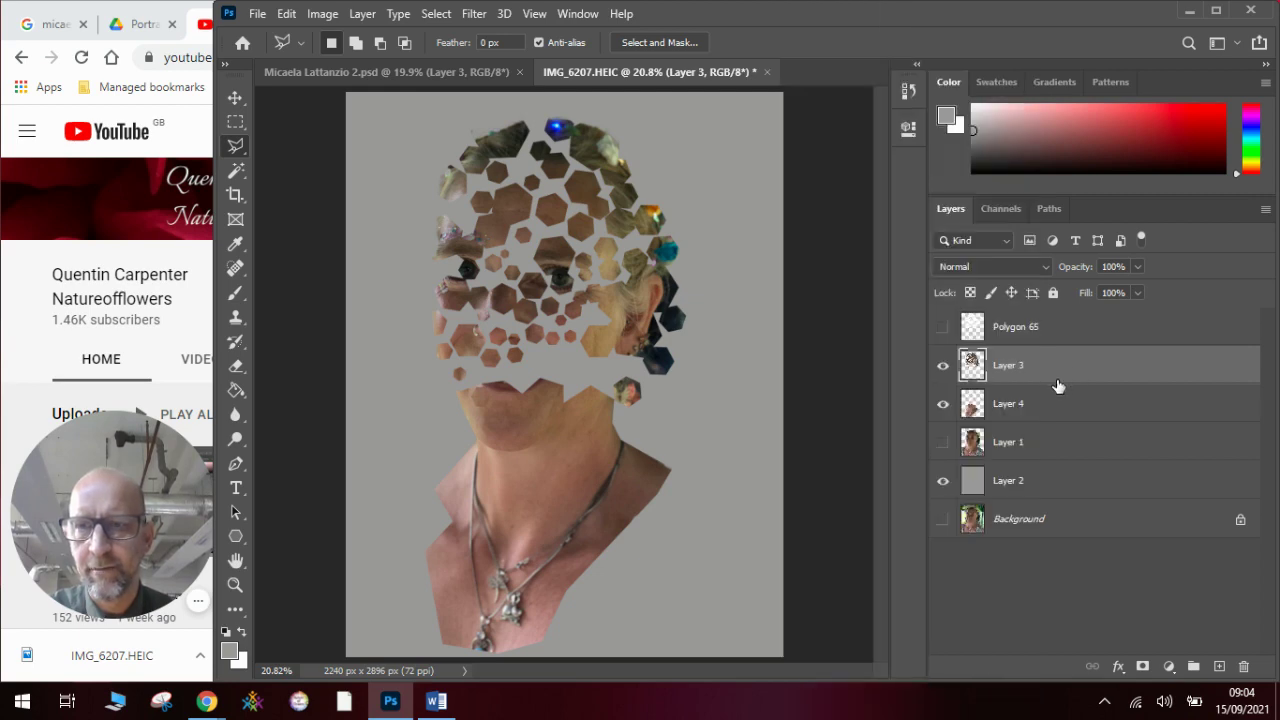
click(1005, 408)
right_click(1007, 410)
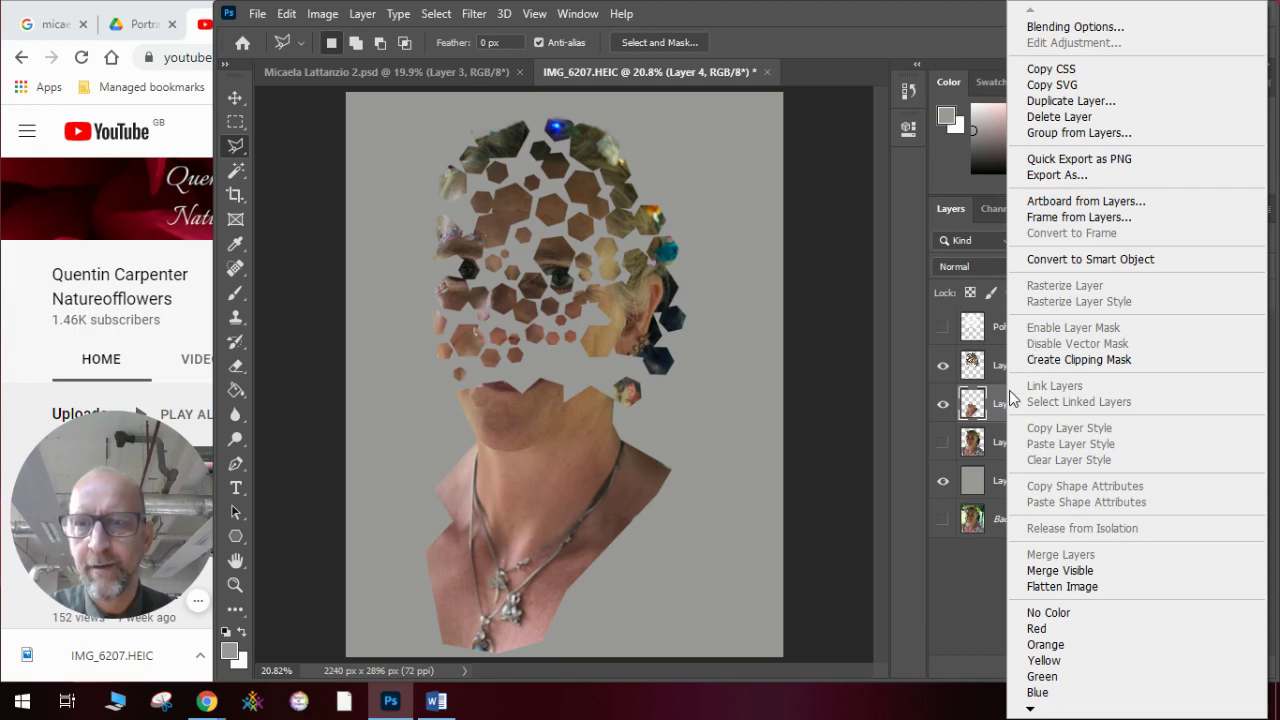
- Give Layer 4 a drop shadow, keep Normal blend mode, and set fill opacity to 74%
click(1077, 28)
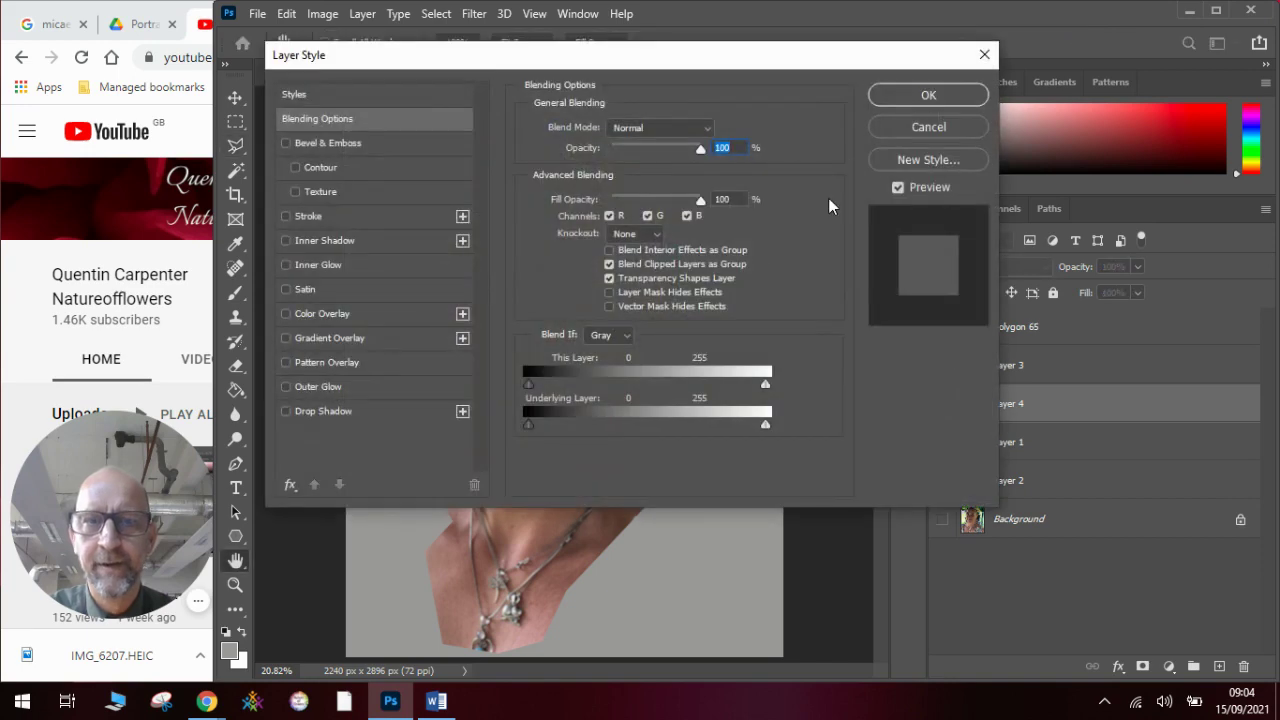
click(286, 412)
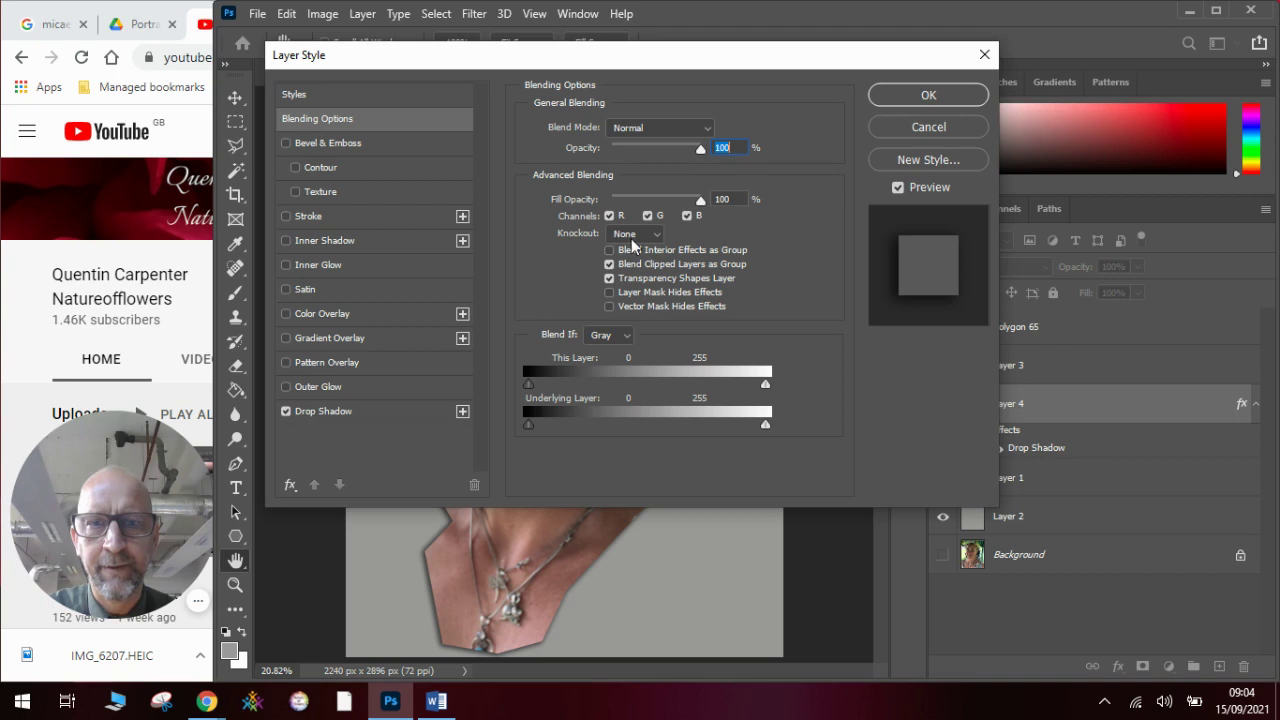
click(660, 130)
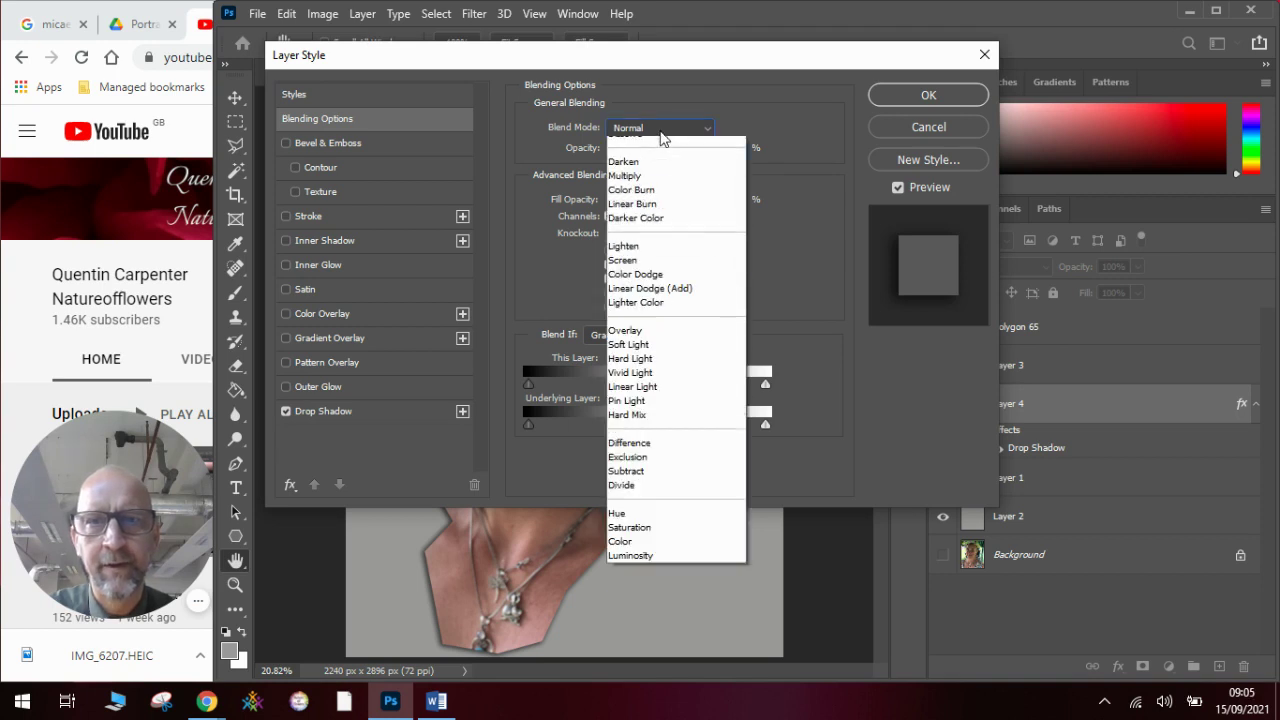
click(660, 130)
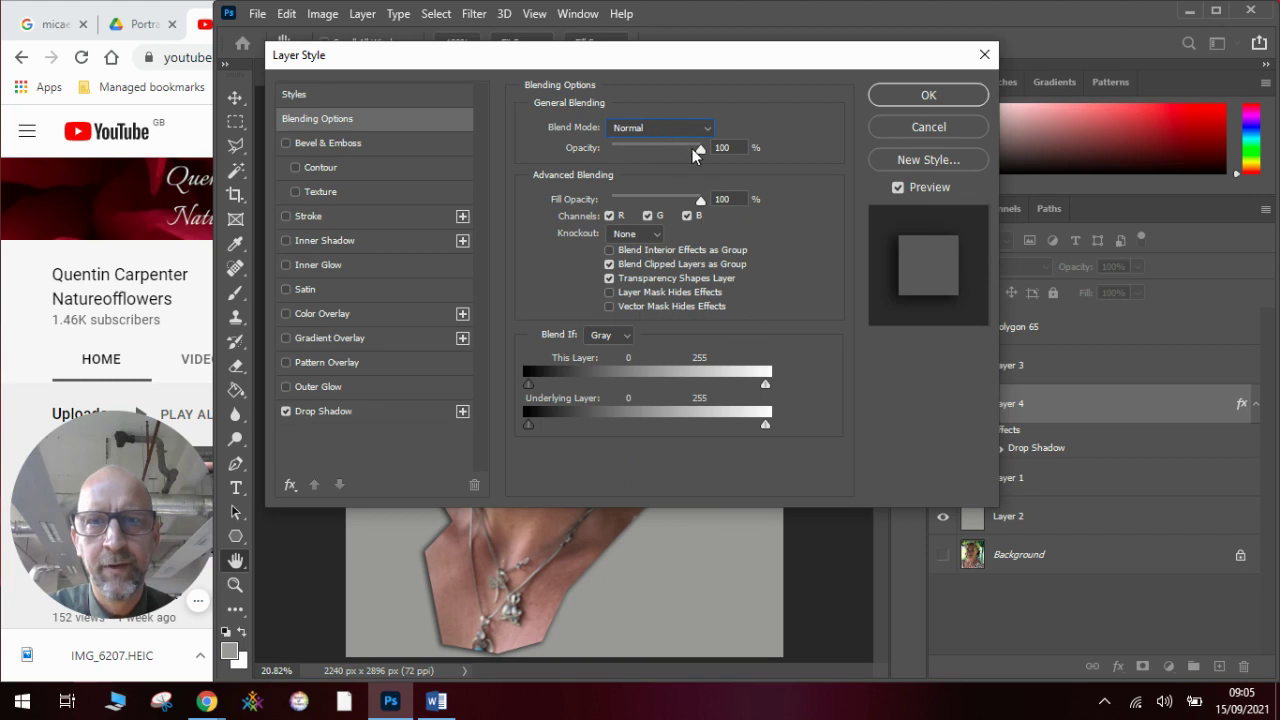
drag(701, 148, 672, 151)
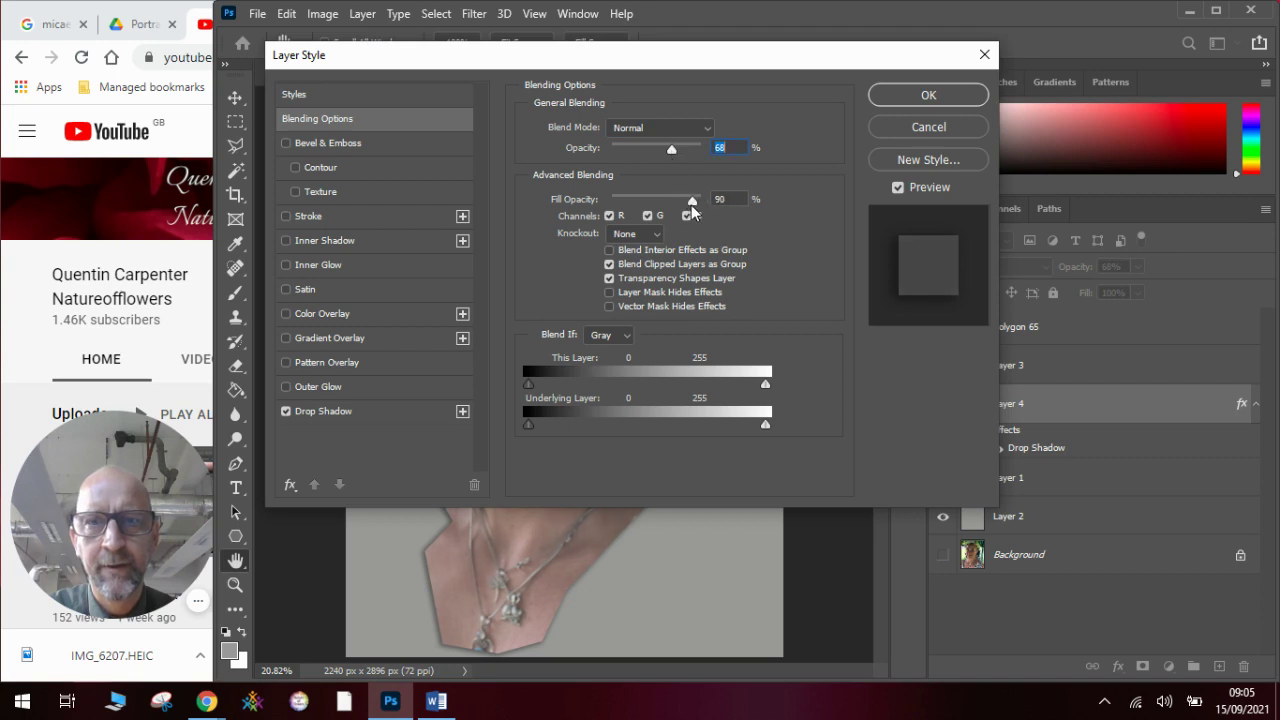
drag(680, 204, 678, 206)
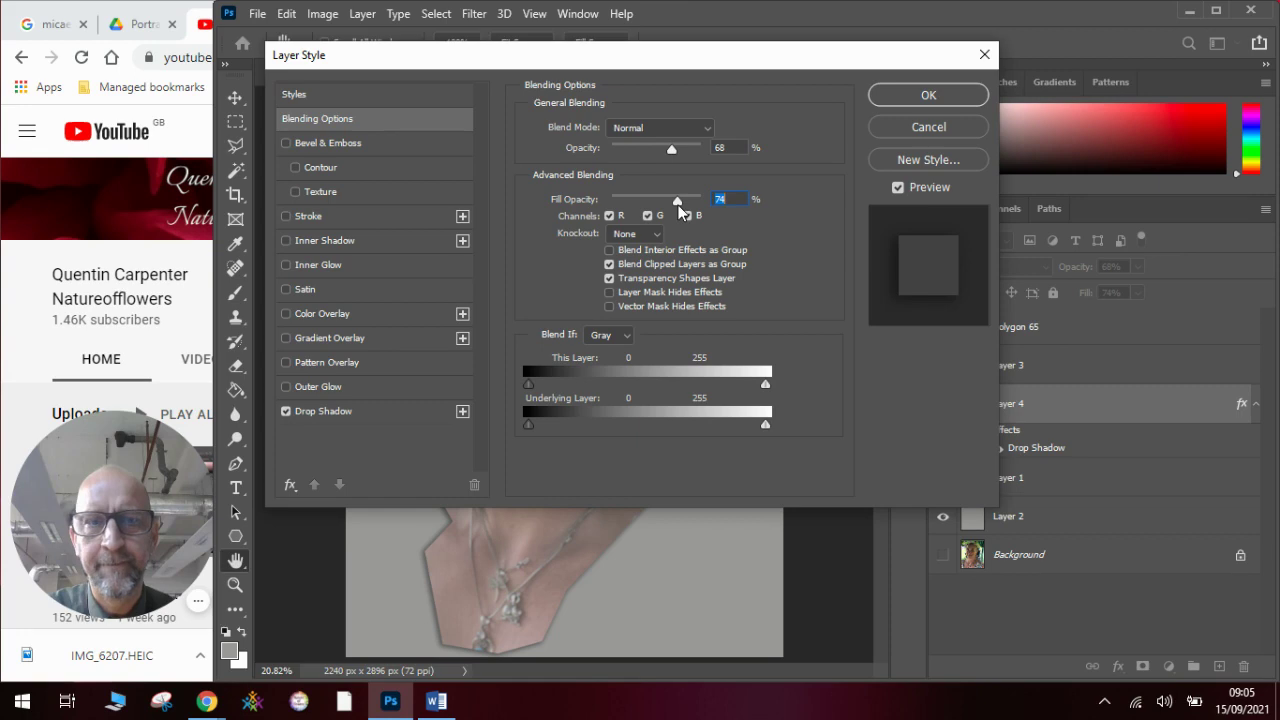
click(900, 94)
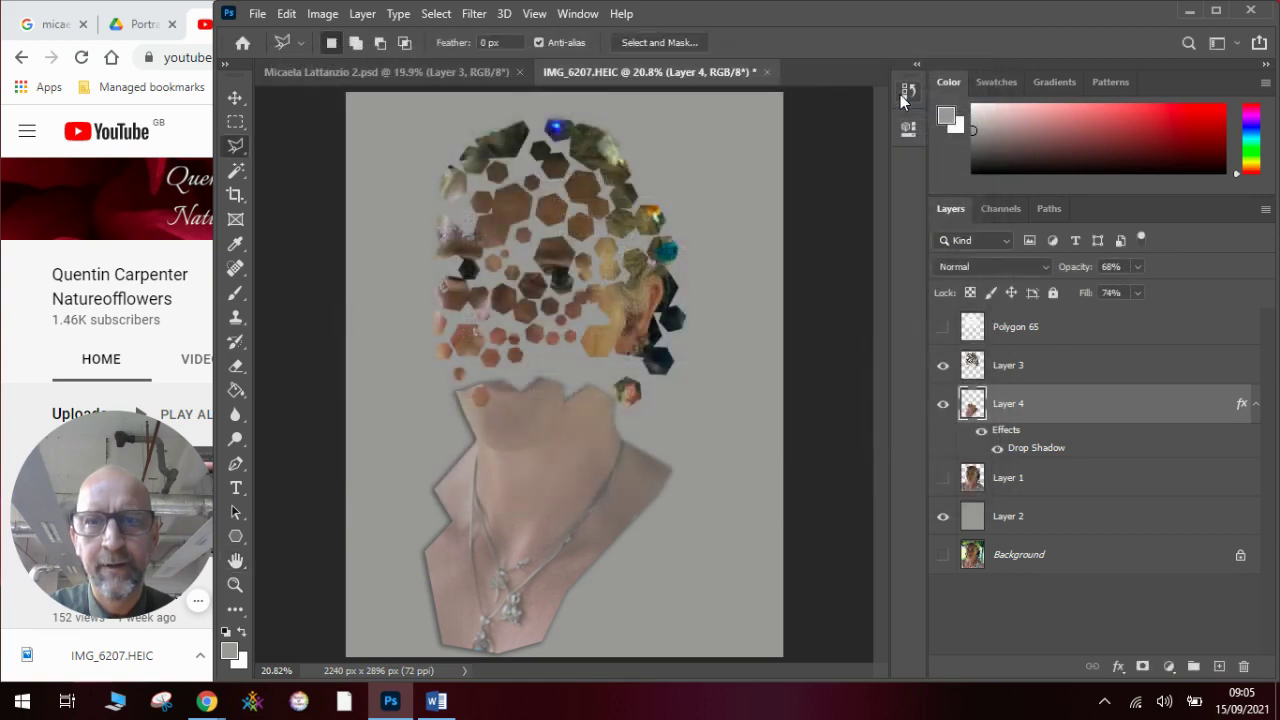
- Reopen Layer 4's blending options and restore its opacity to 100%
right_click(1017, 417)
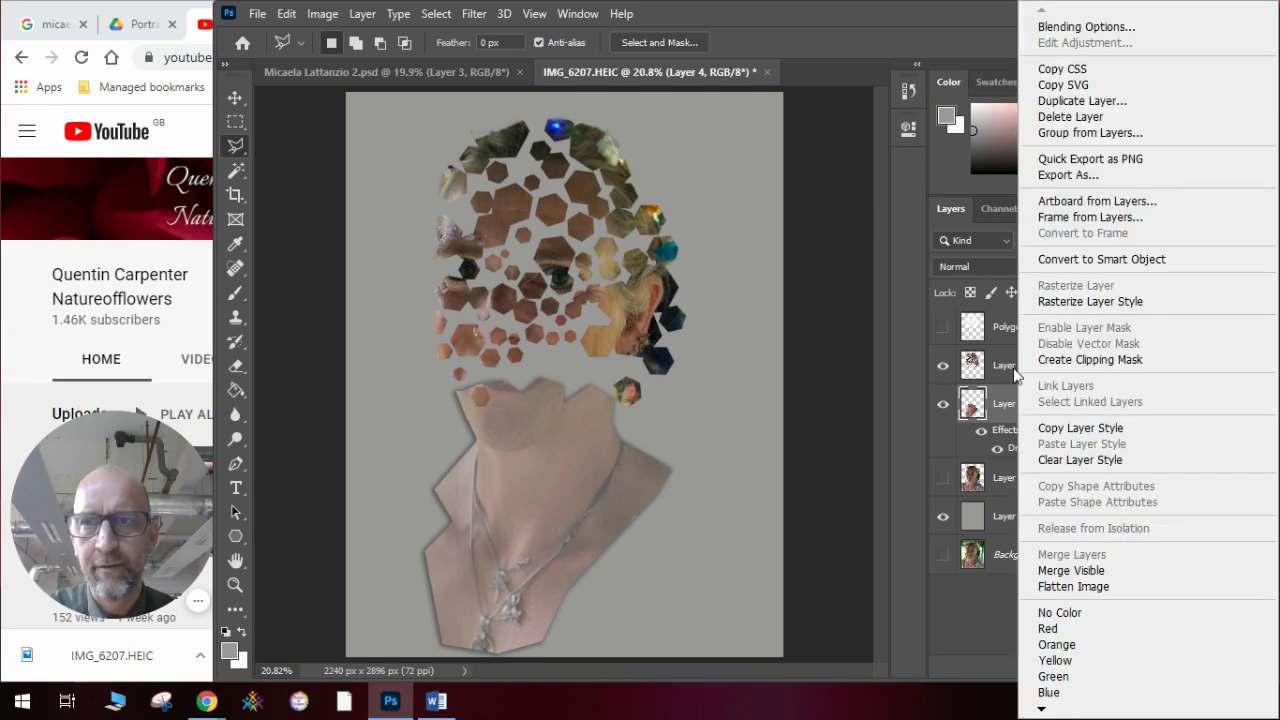
click(1085, 30)
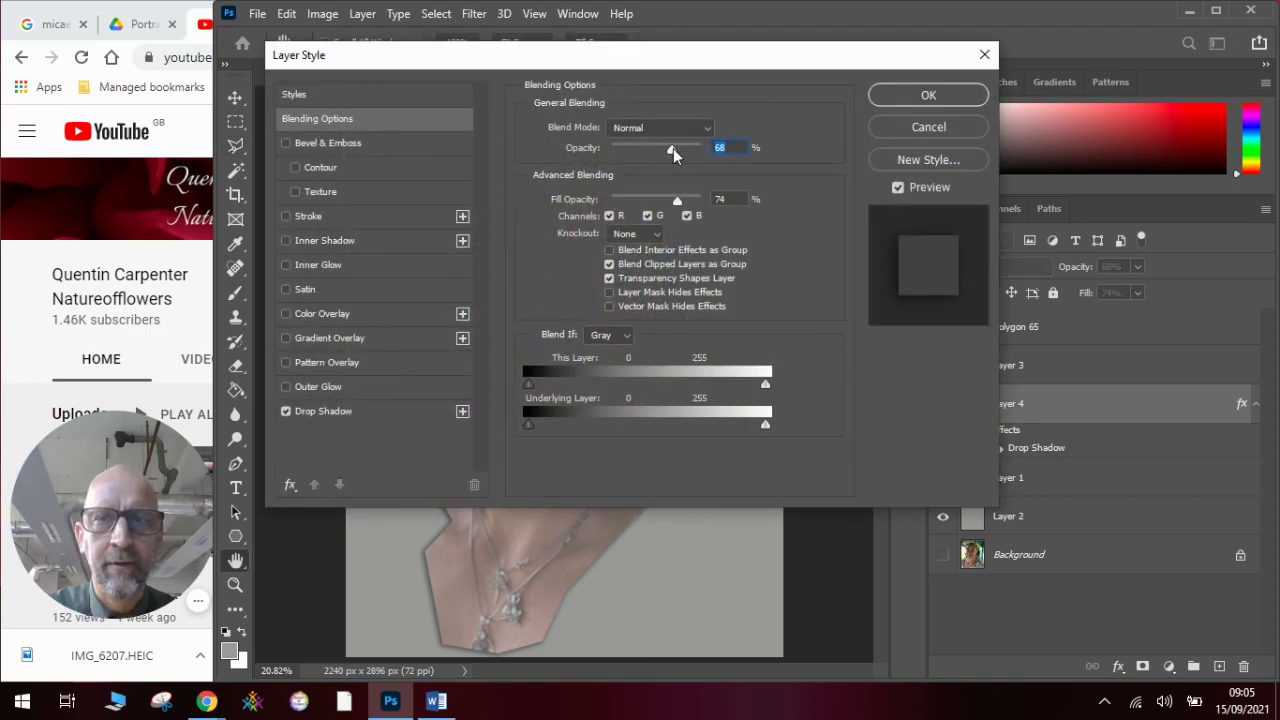
drag(684, 148, 703, 146)
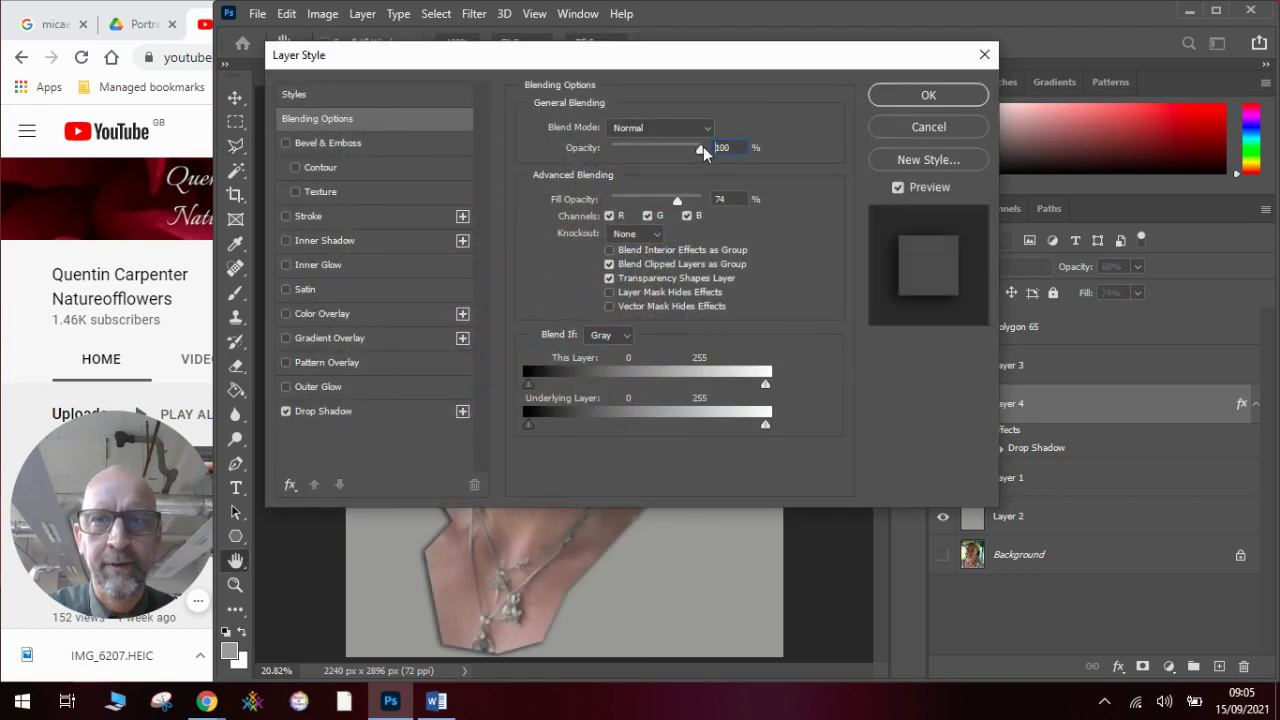
click(908, 97)
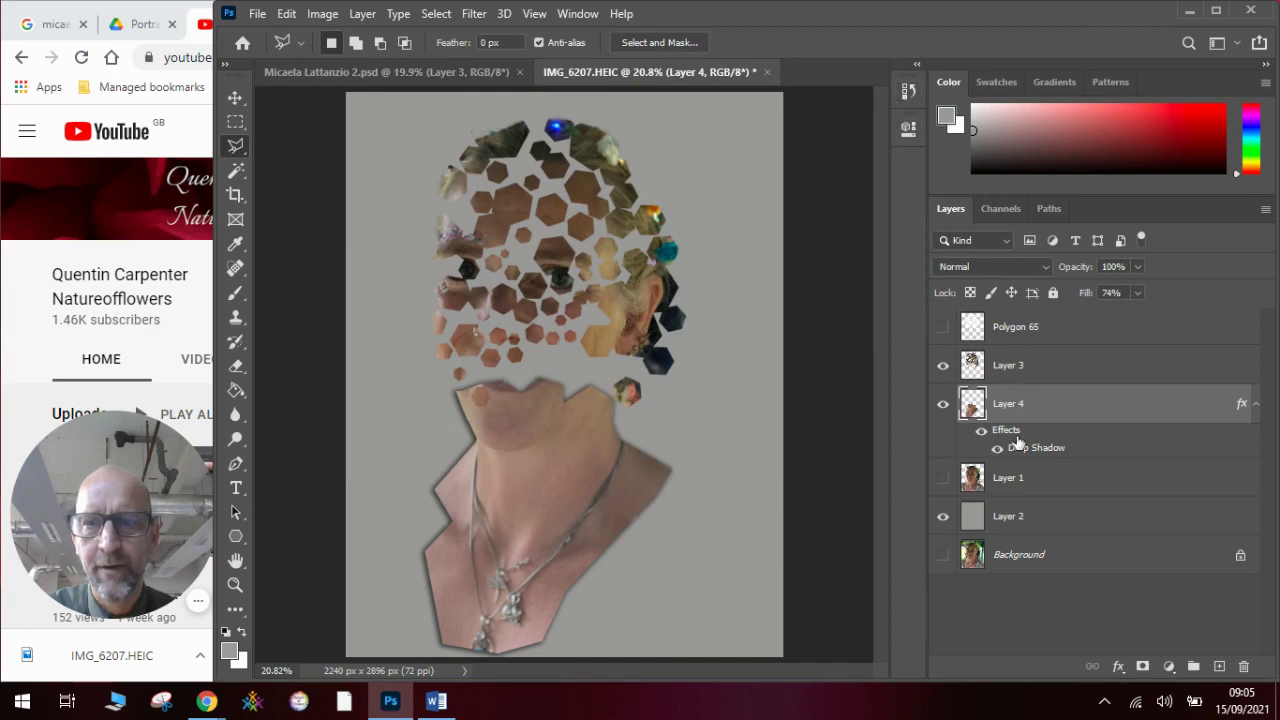
- Select Layer 3 and open its Blending Options, closing them without changes
click(1021, 370)
right_click(1021, 370)
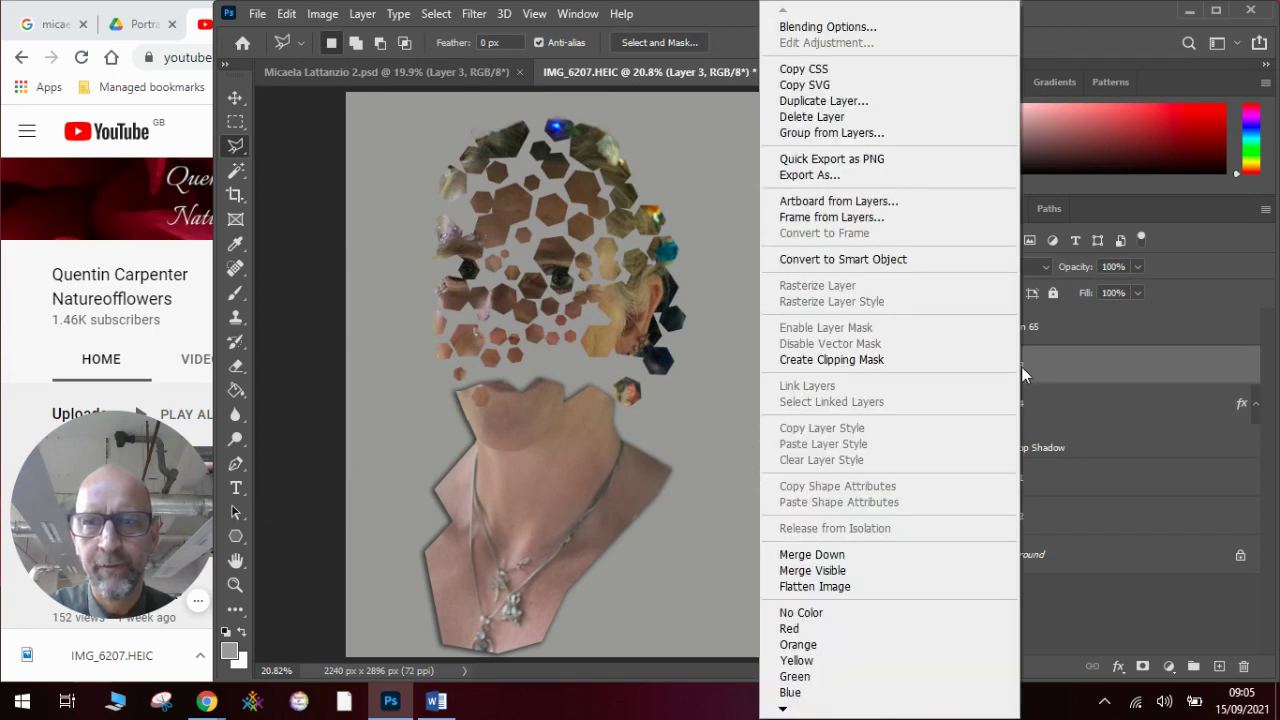
click(900, 31)
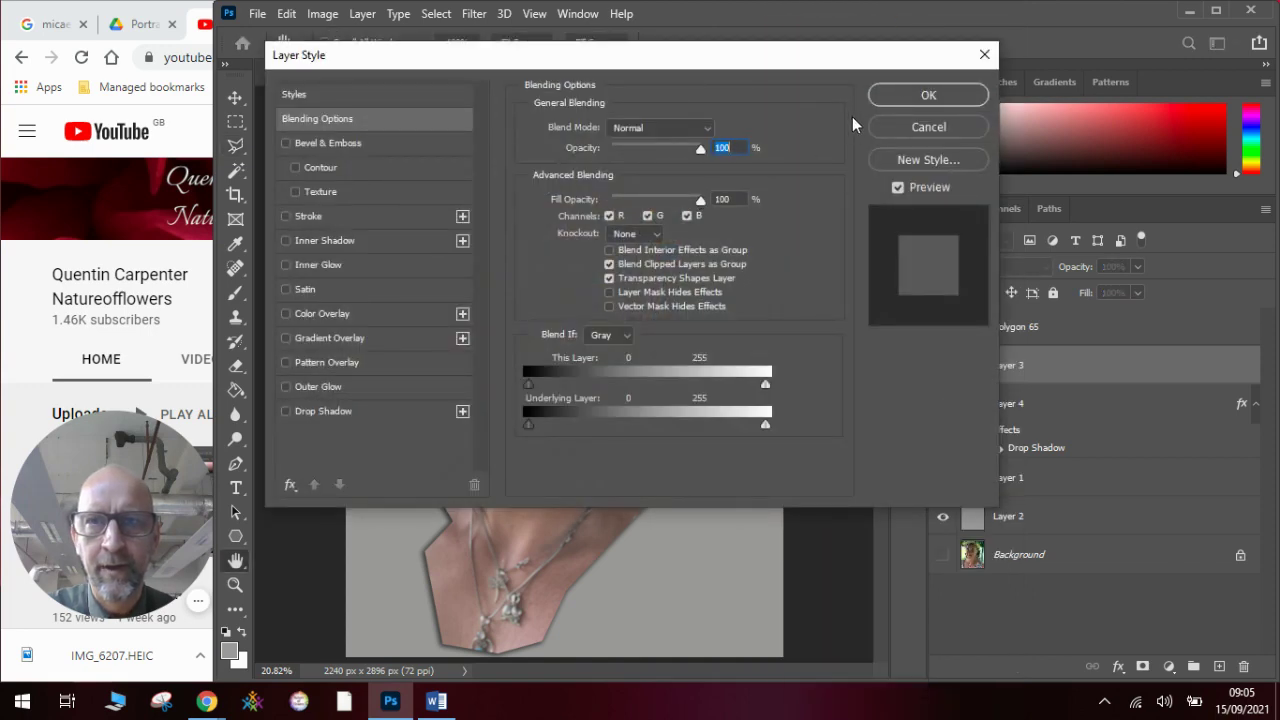
click(907, 96)
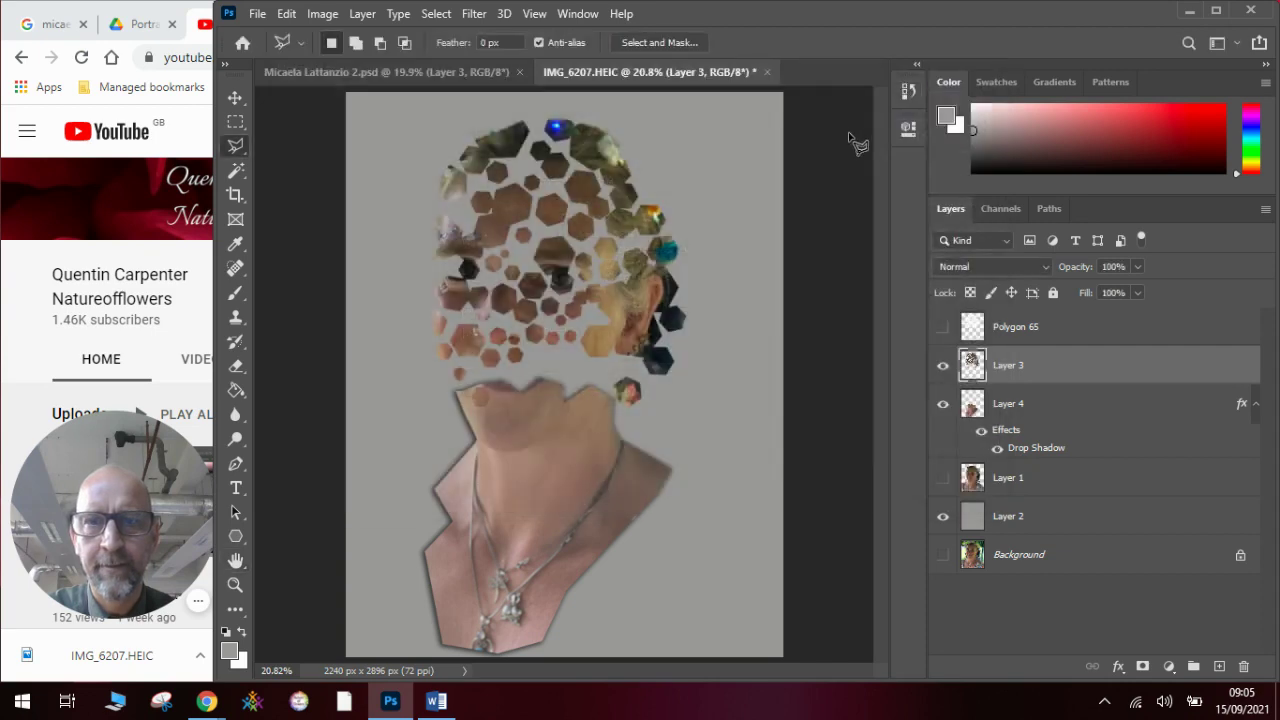
- Add a drop shadow to Layer 3 with the angle set to -38°
right_click(1016, 375)
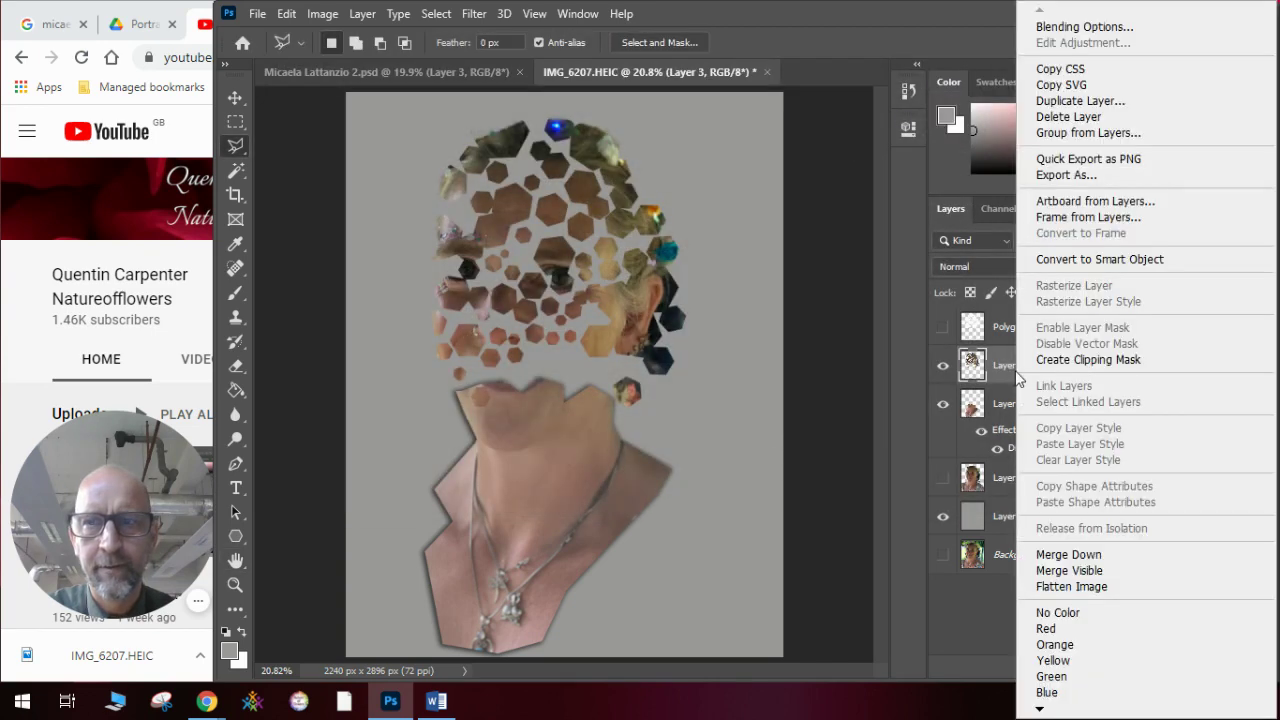
click(1075, 24)
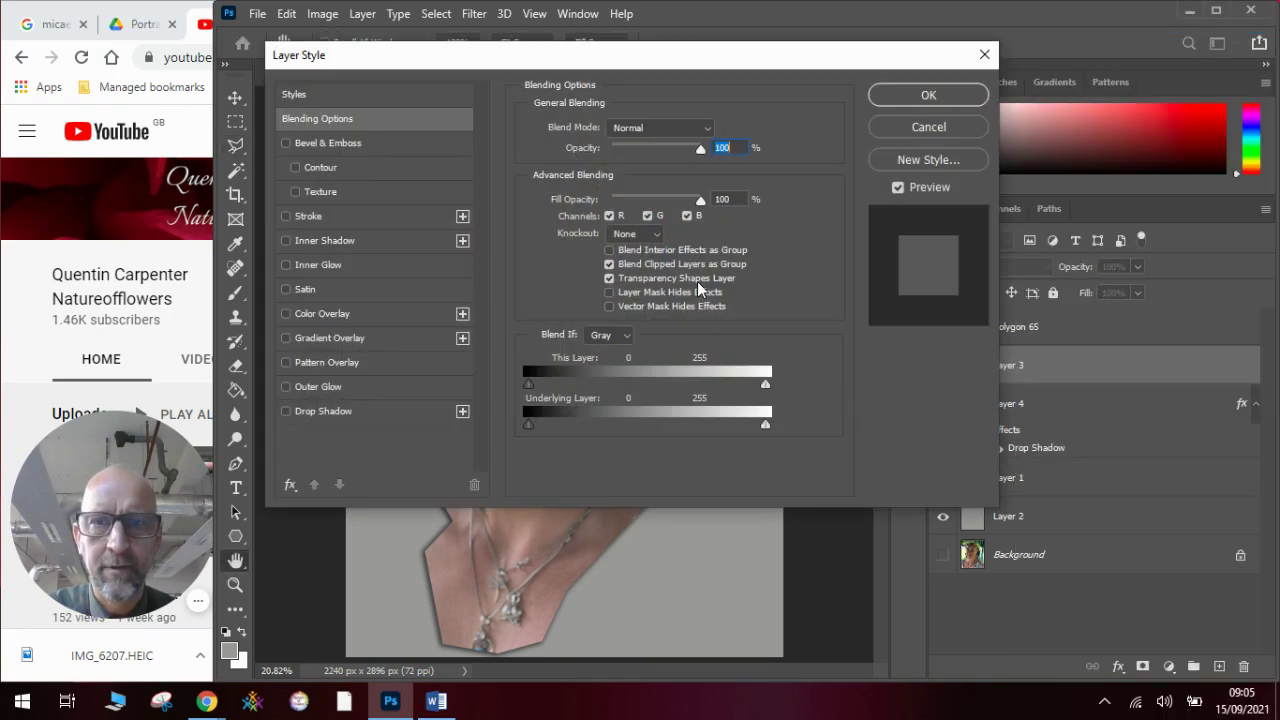
click(307, 409)
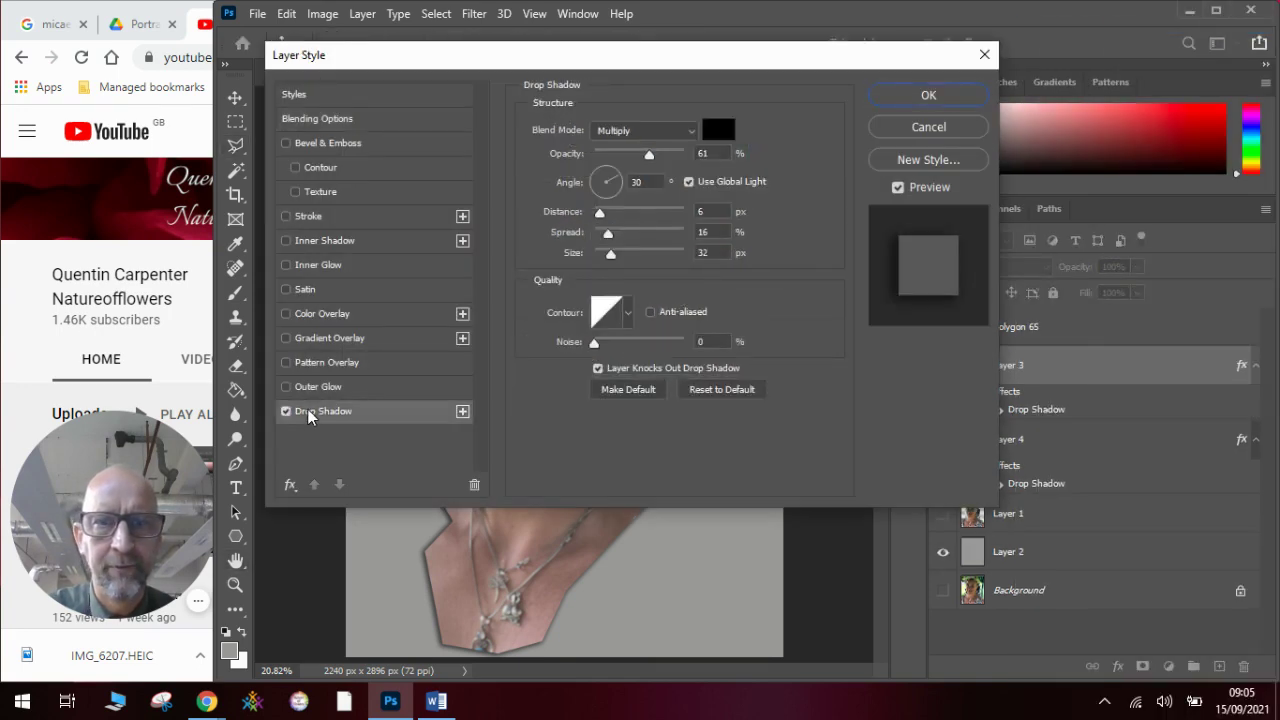
click(615, 193)
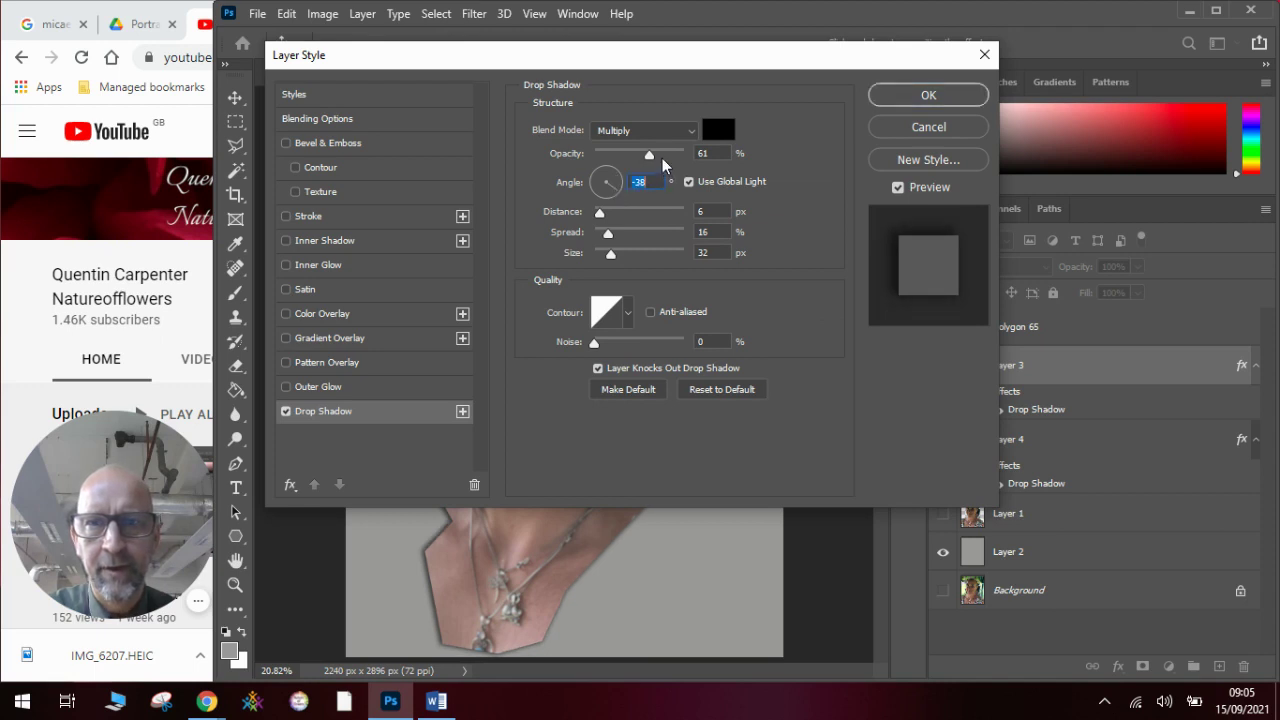
click(886, 96)
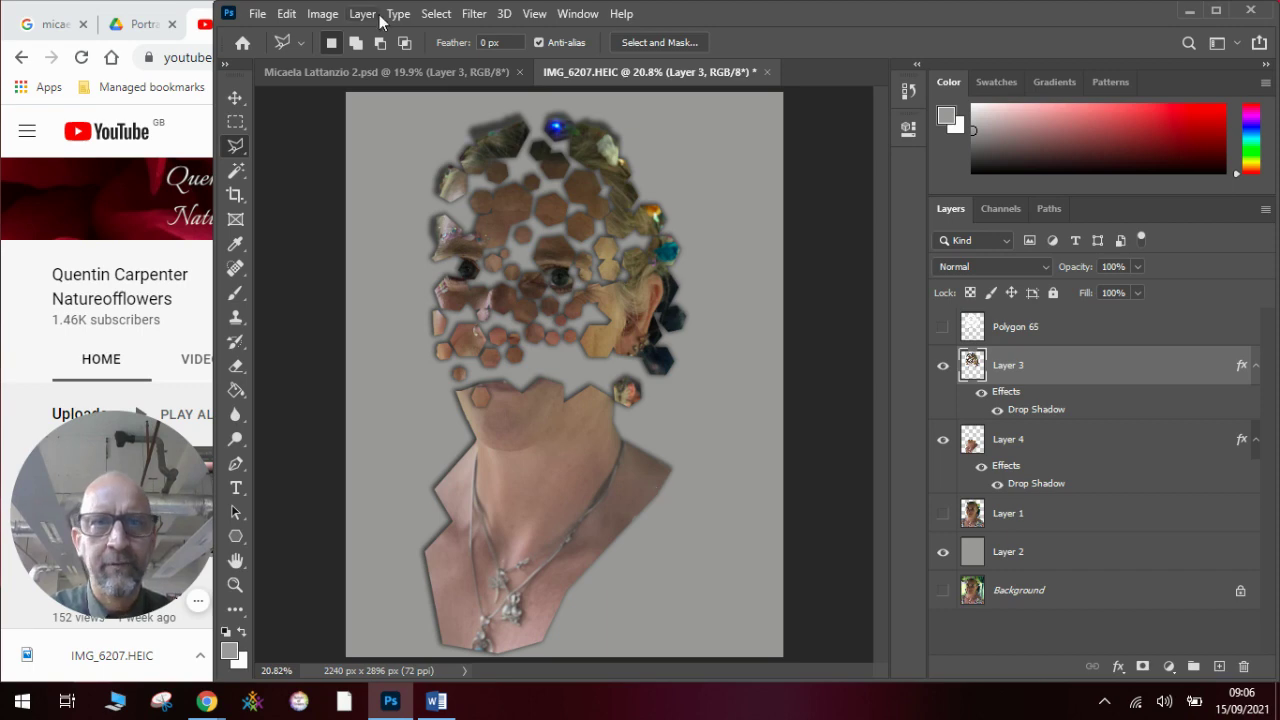
- Save As IMG_6207.psd in the Portraits folder on this computer, accepting the compatibility option
click(257, 14)
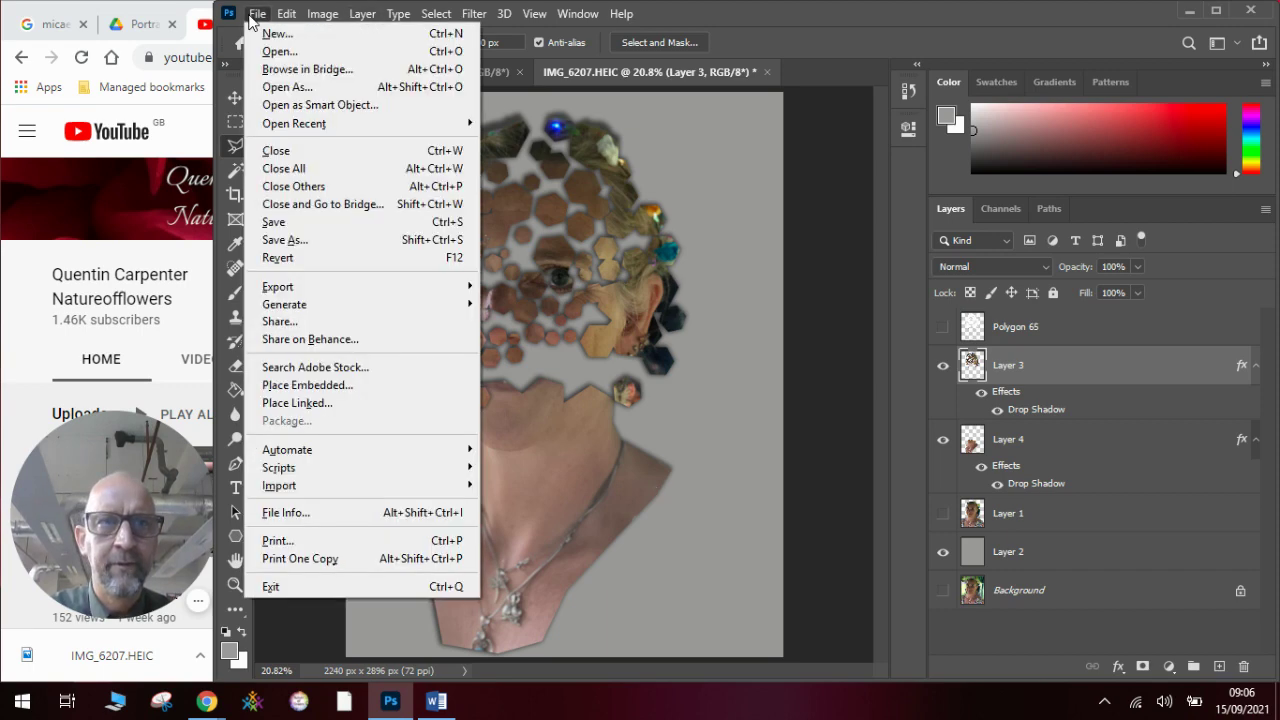
click(319, 240)
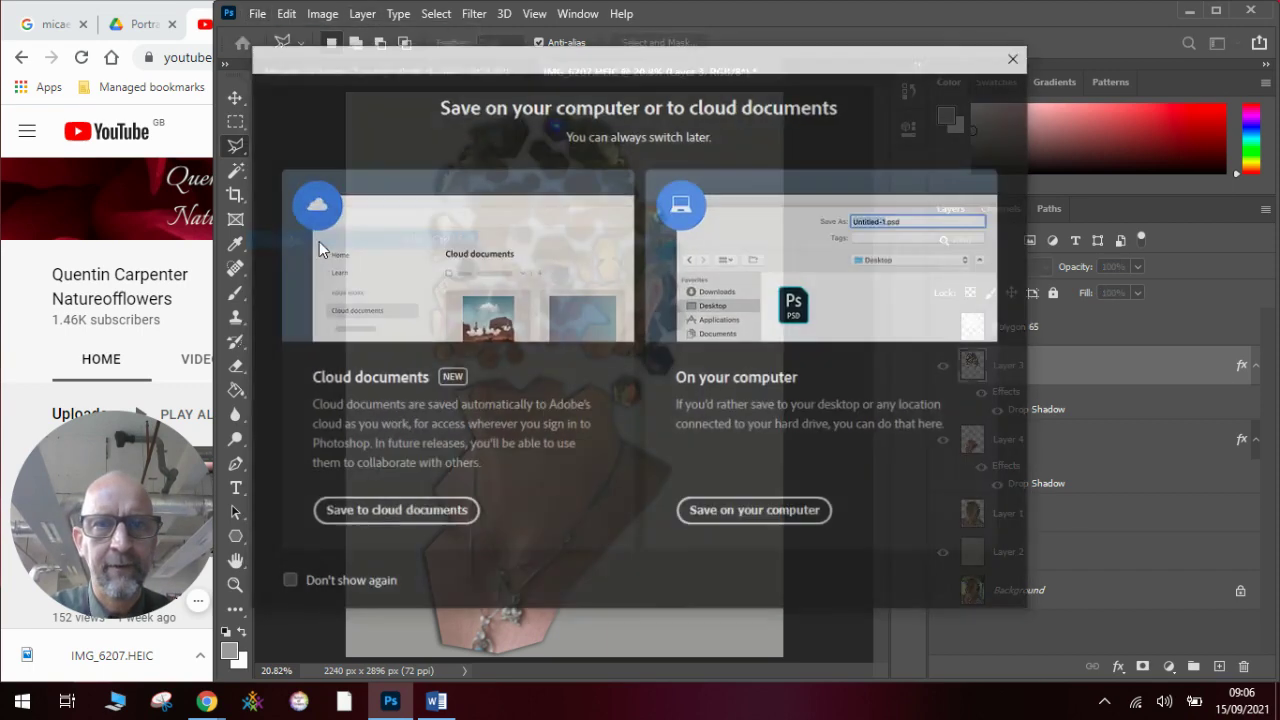
click(705, 512)
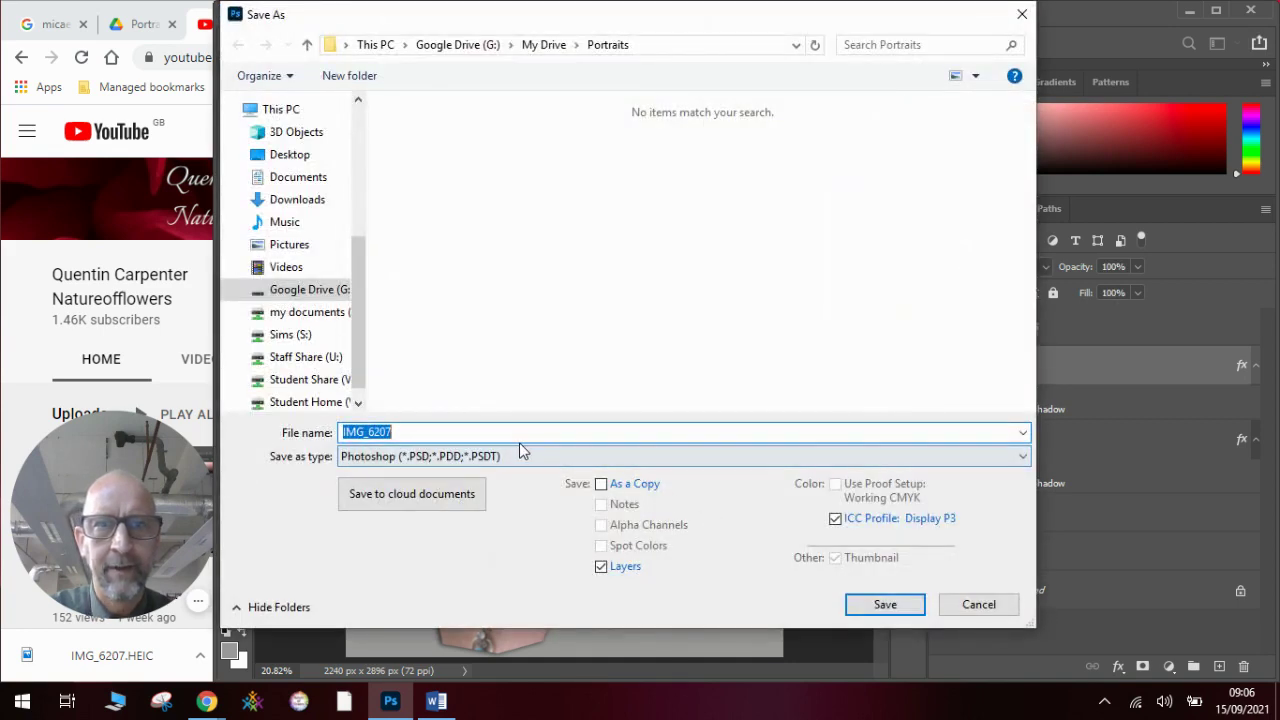
click(882, 605)
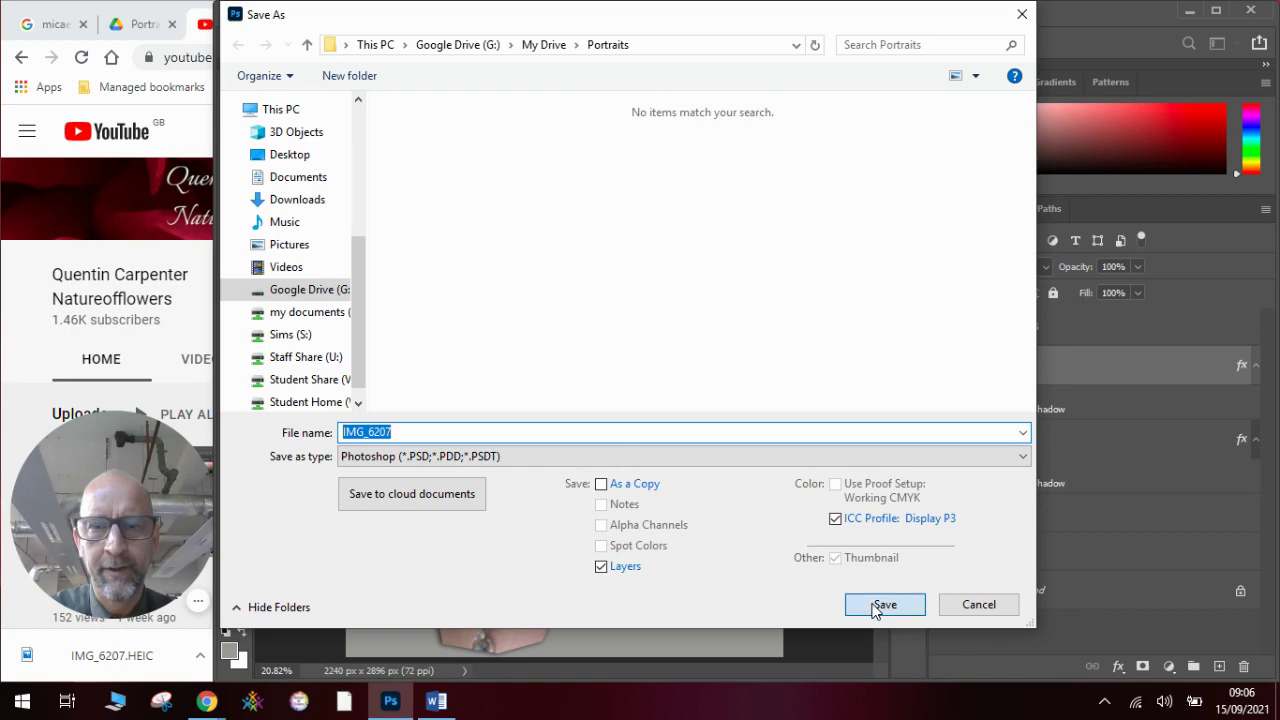
click(845, 183)
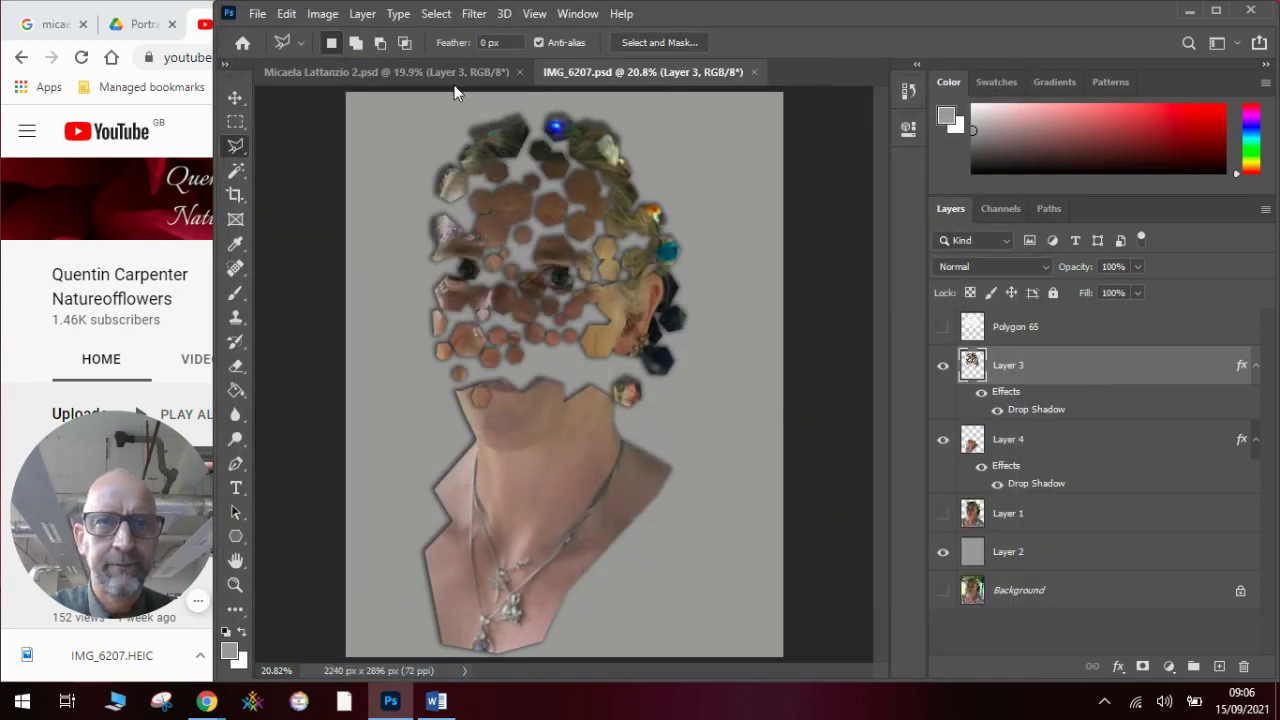
click(427, 73)
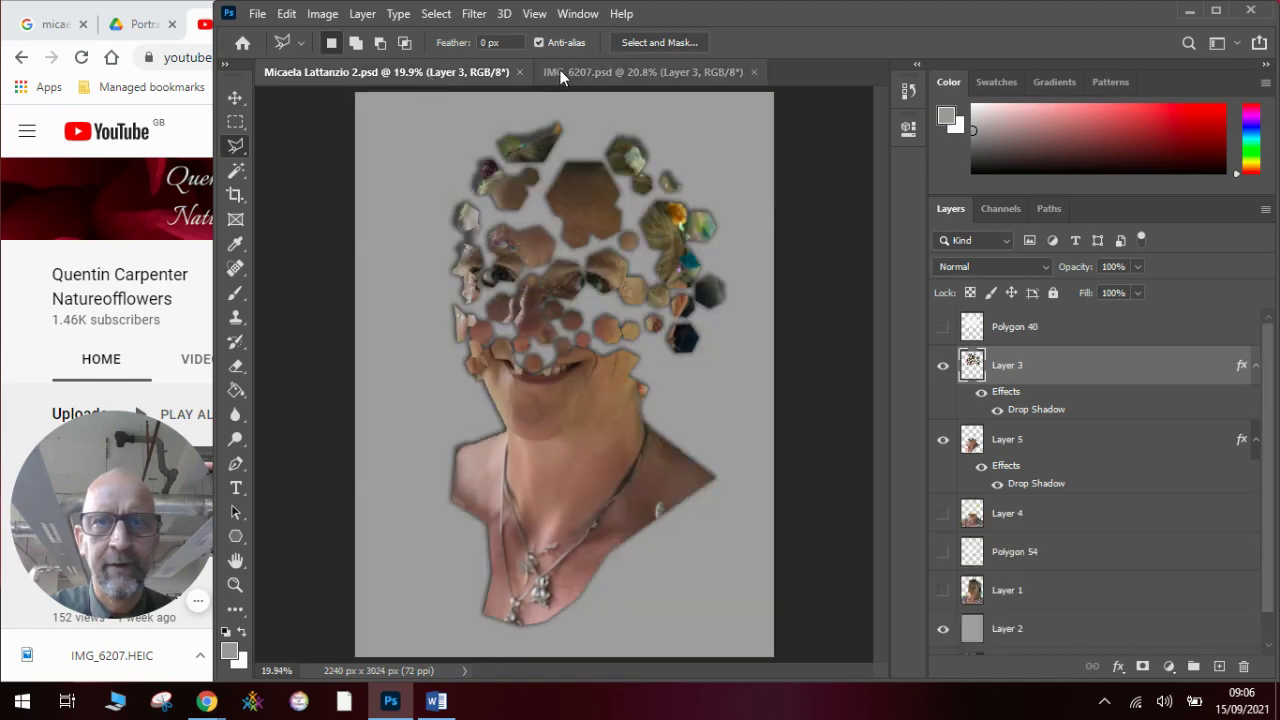
click(560, 71)
click(504, 68)
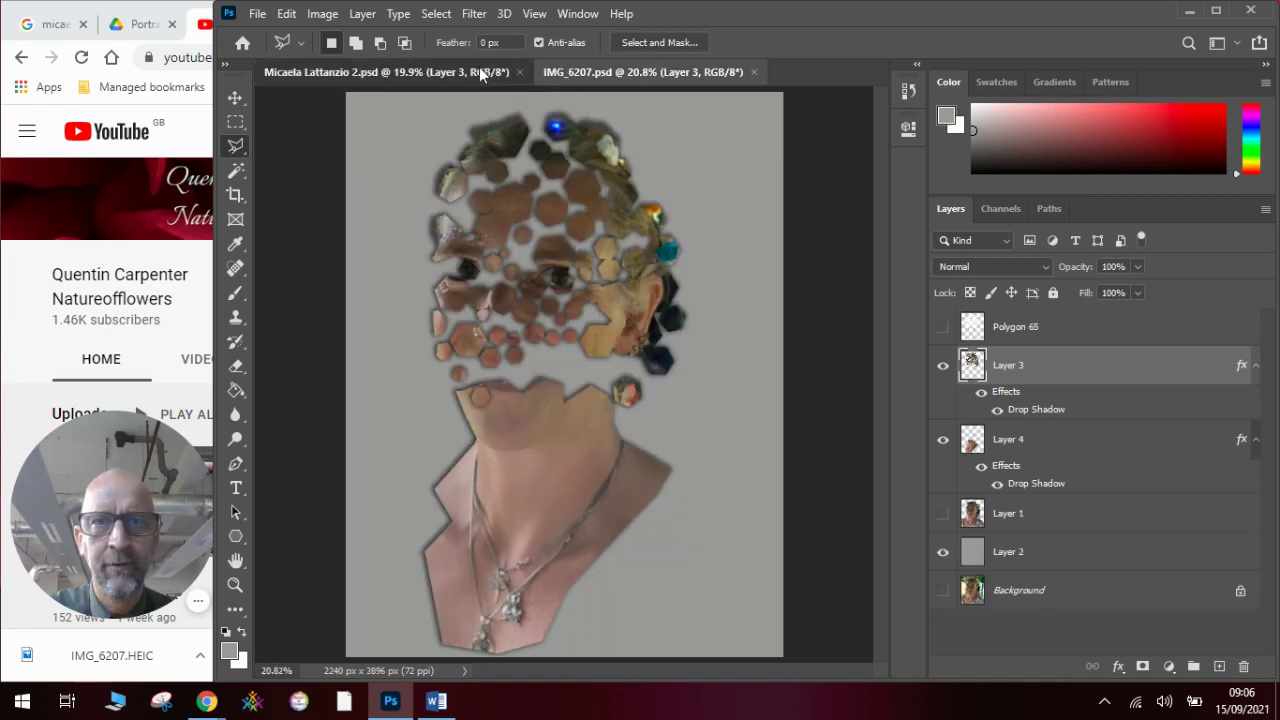
click(575, 78)
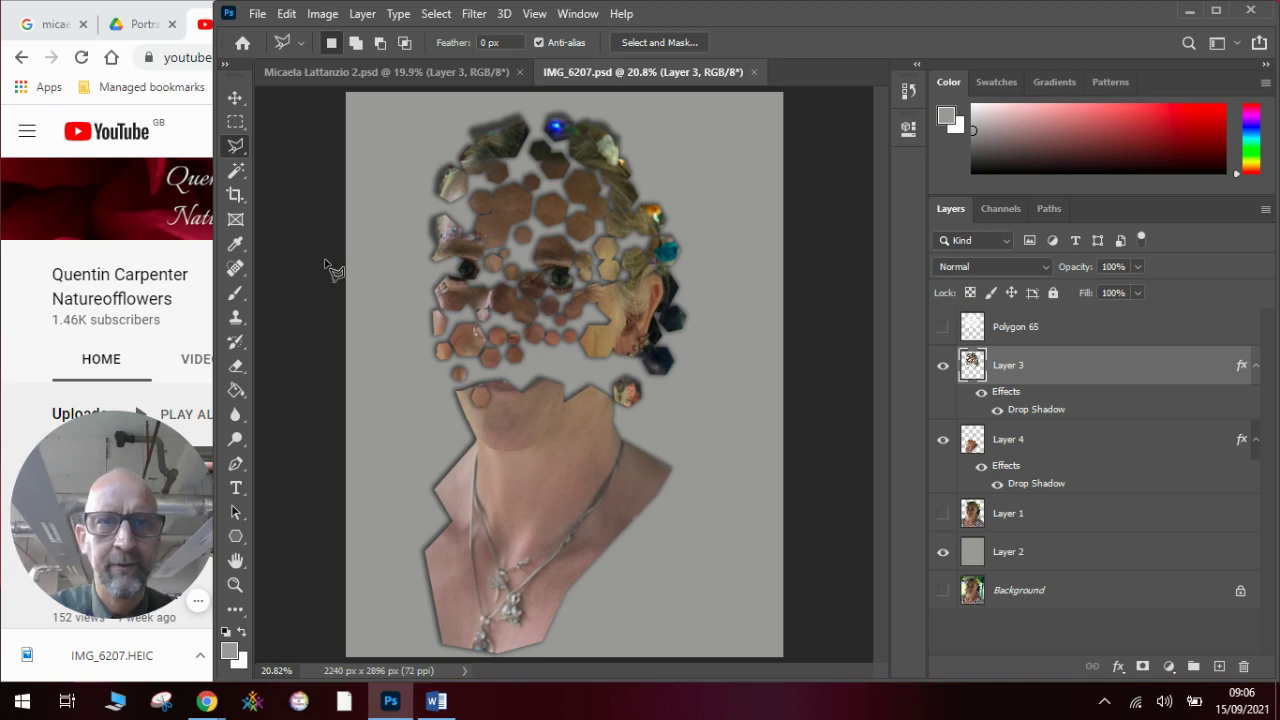
click(294, 218)
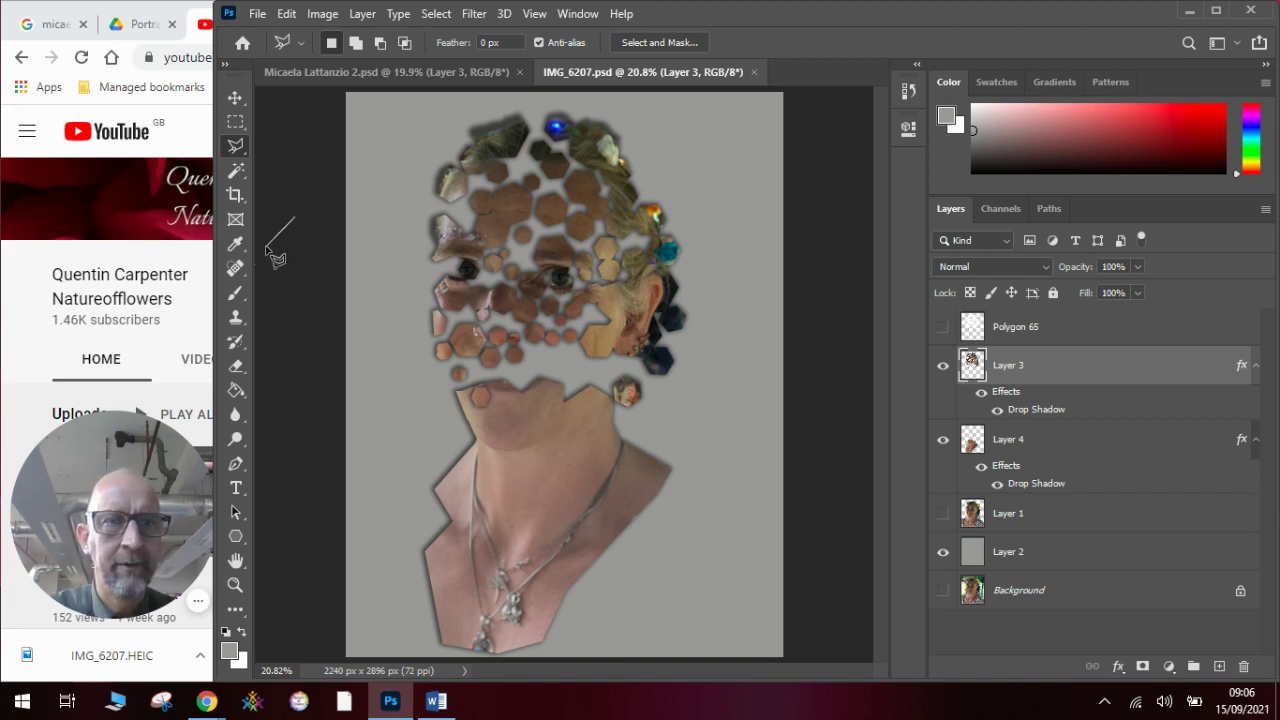